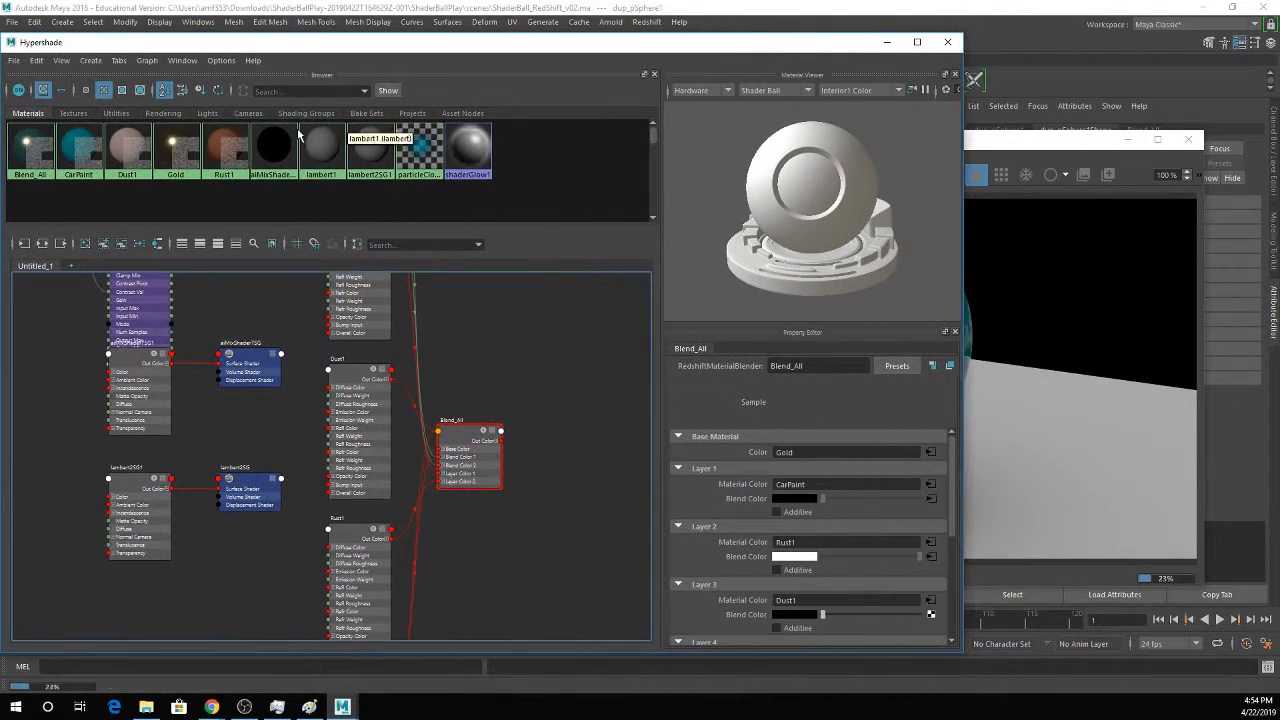
# Delete the aiMixShader material and rearrange the render view and Hypershade so both are visible.
pyautogui.click(273, 150)
pyautogui.press('Delete')
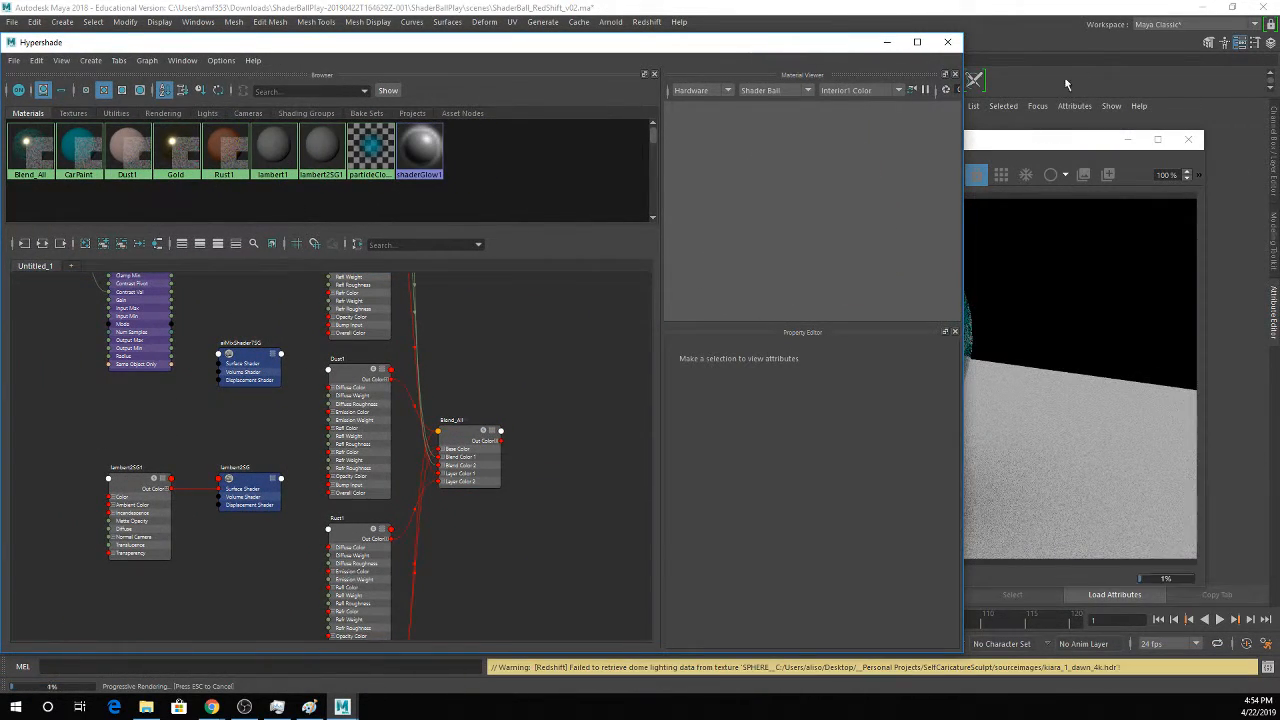
pyautogui.click(1021, 79)
pyautogui.moveTo(1049, 146); pyautogui.dragTo(369, 138)
pyautogui.moveTo(354, 47); pyautogui.dragTo(657, 45)
# Clear the Hypershade node graph and create a RedshiftMaterialBlender node in it.
pyautogui.scroll(-5, 817, 387)
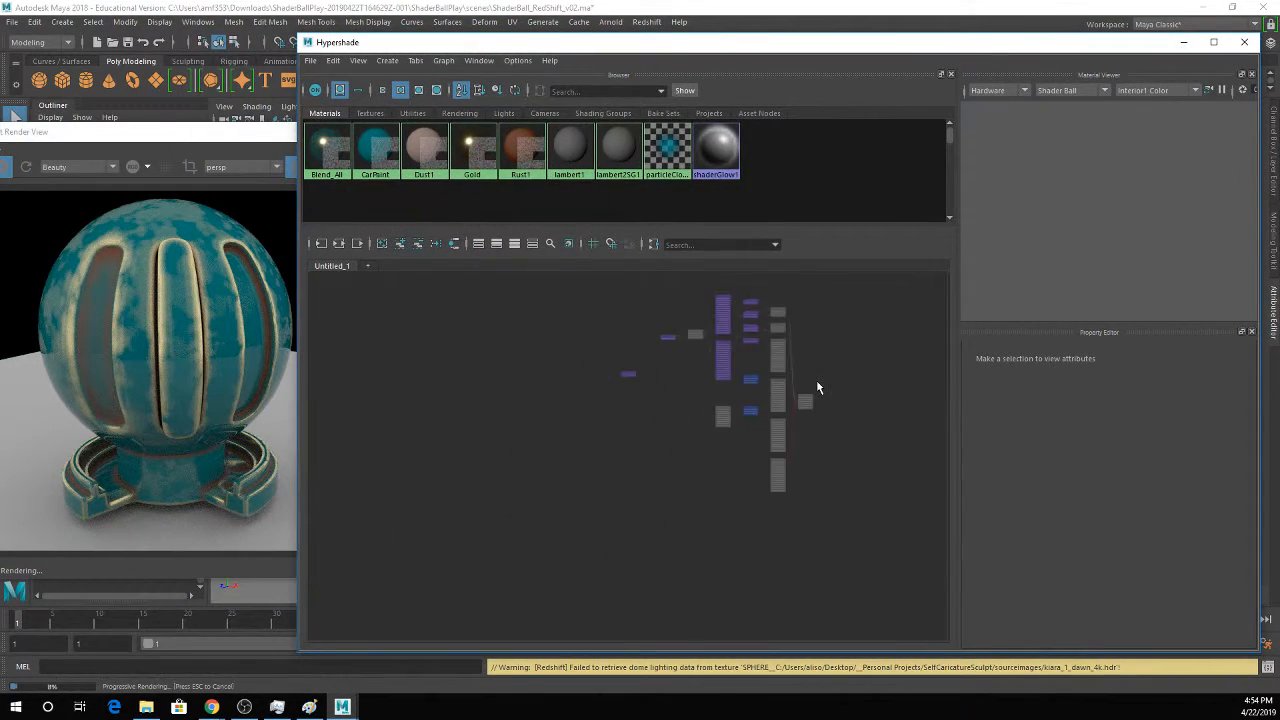
pyautogui.click(381, 243)
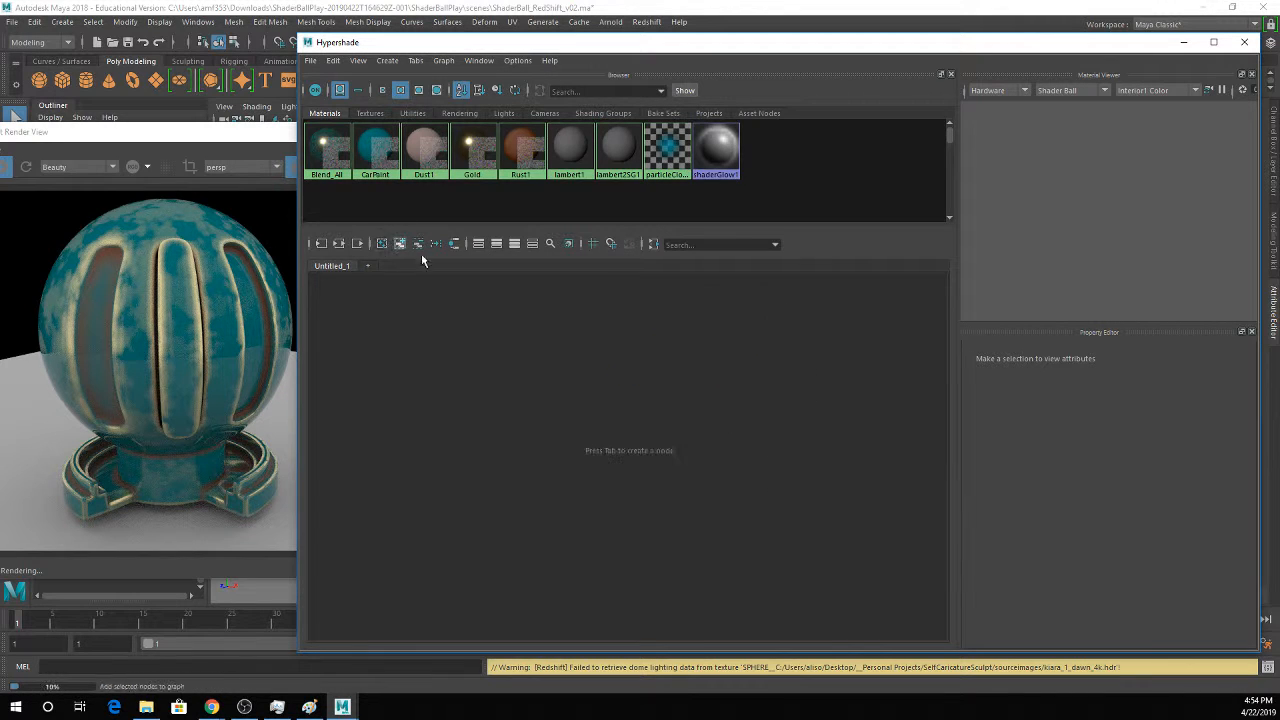
pyautogui.click(586, 422)
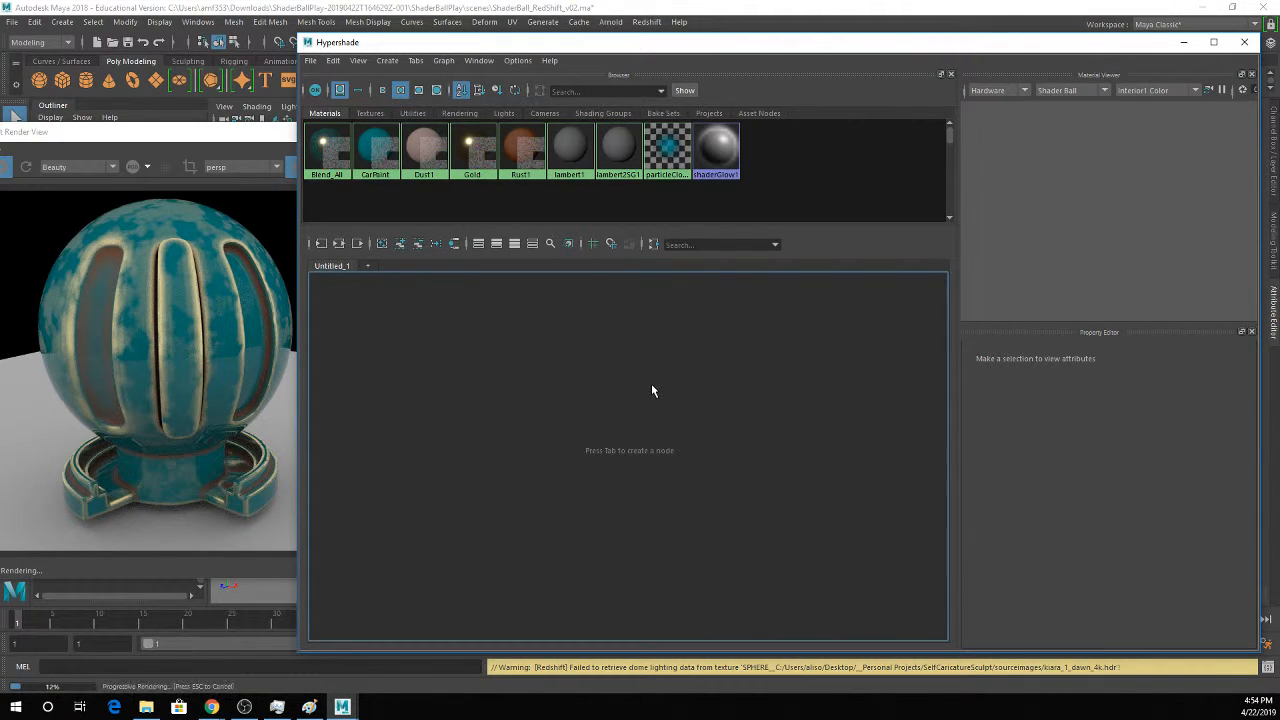
pyautogui.press('Tab')
pyautogui.write('p')
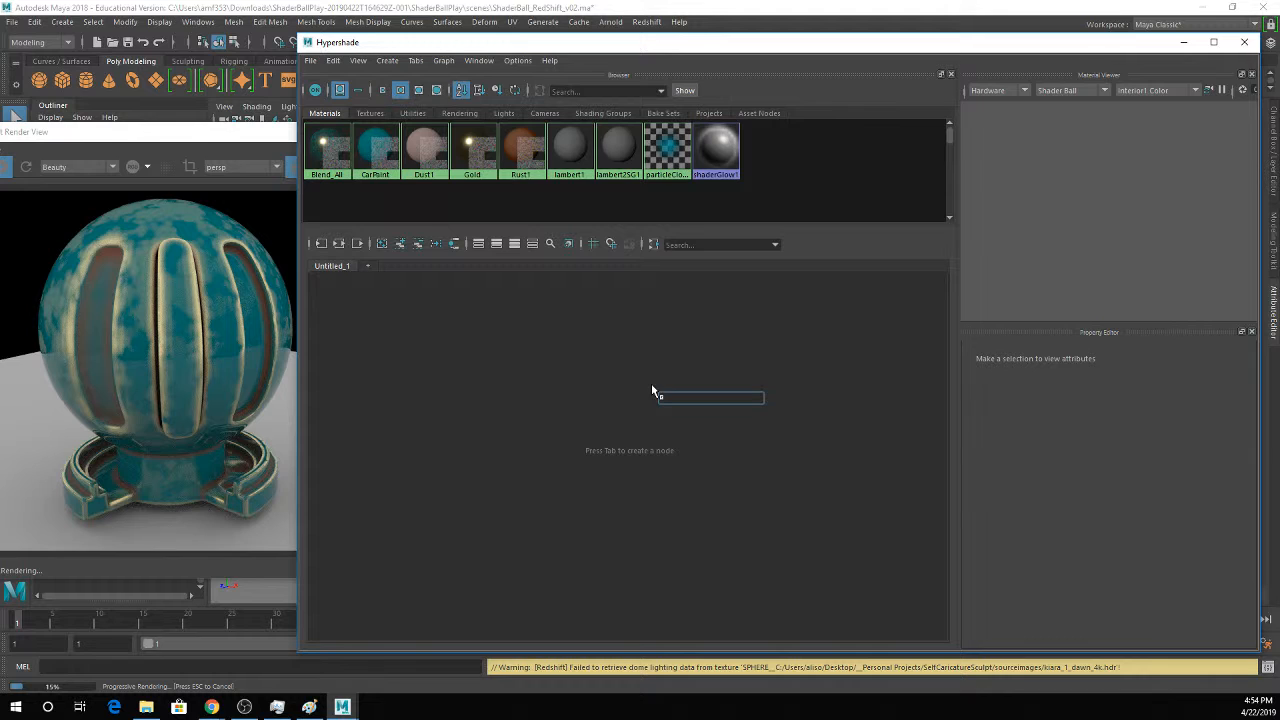
pyautogui.press('BackSpace')
pyautogui.write('blend')
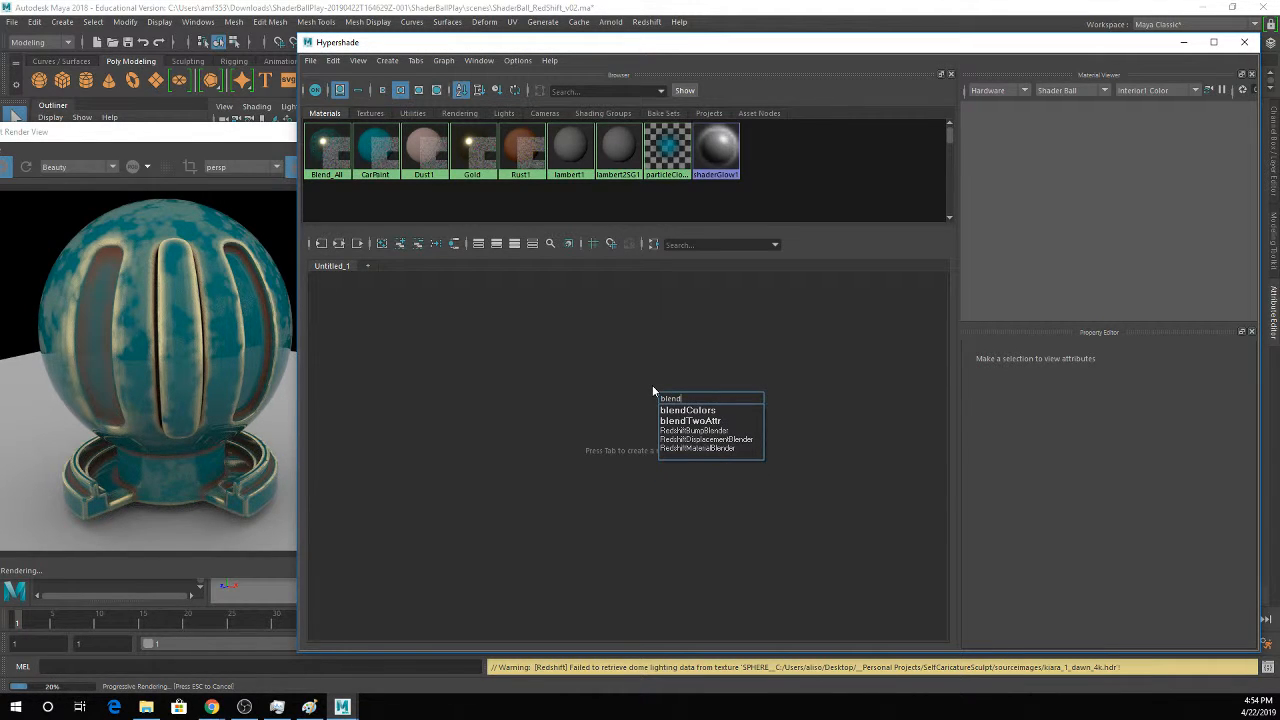
pyautogui.click(680, 449)
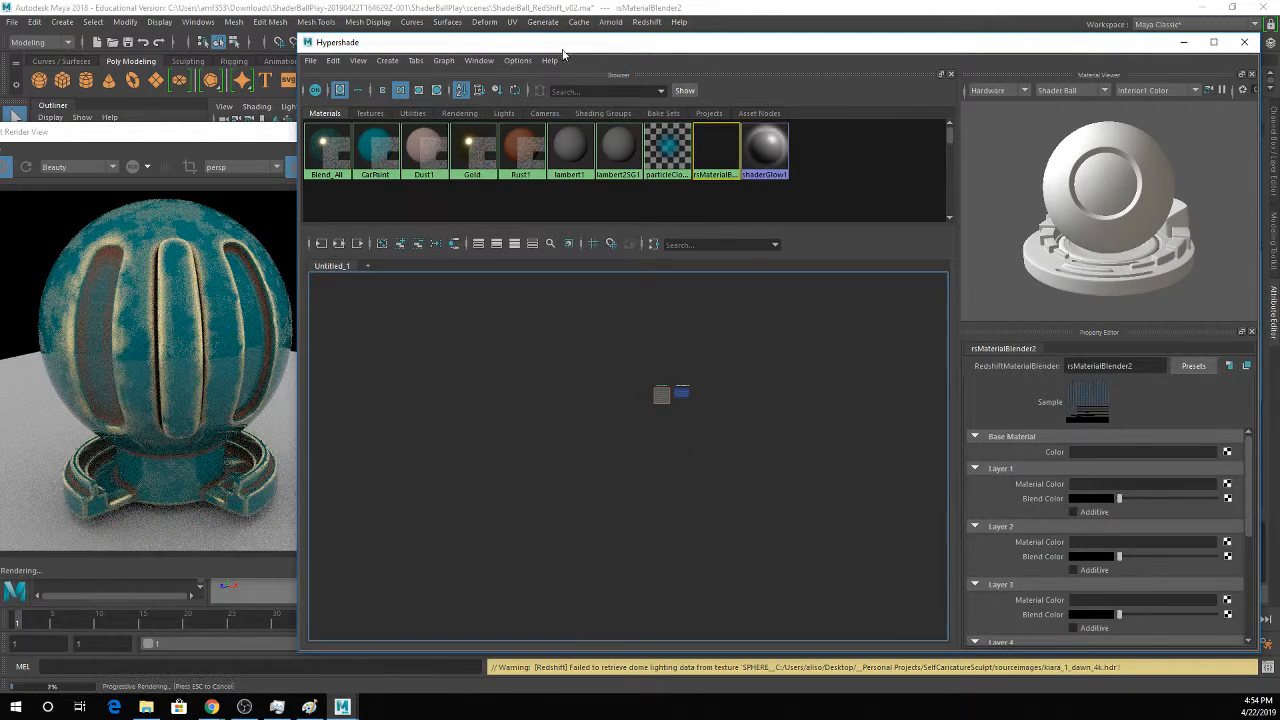
# Assign the new material blender to the shader ball, repositioning the render view and Hypershade to reach the model.
pyautogui.moveTo(560, 48); pyautogui.dragTo(737, 72)
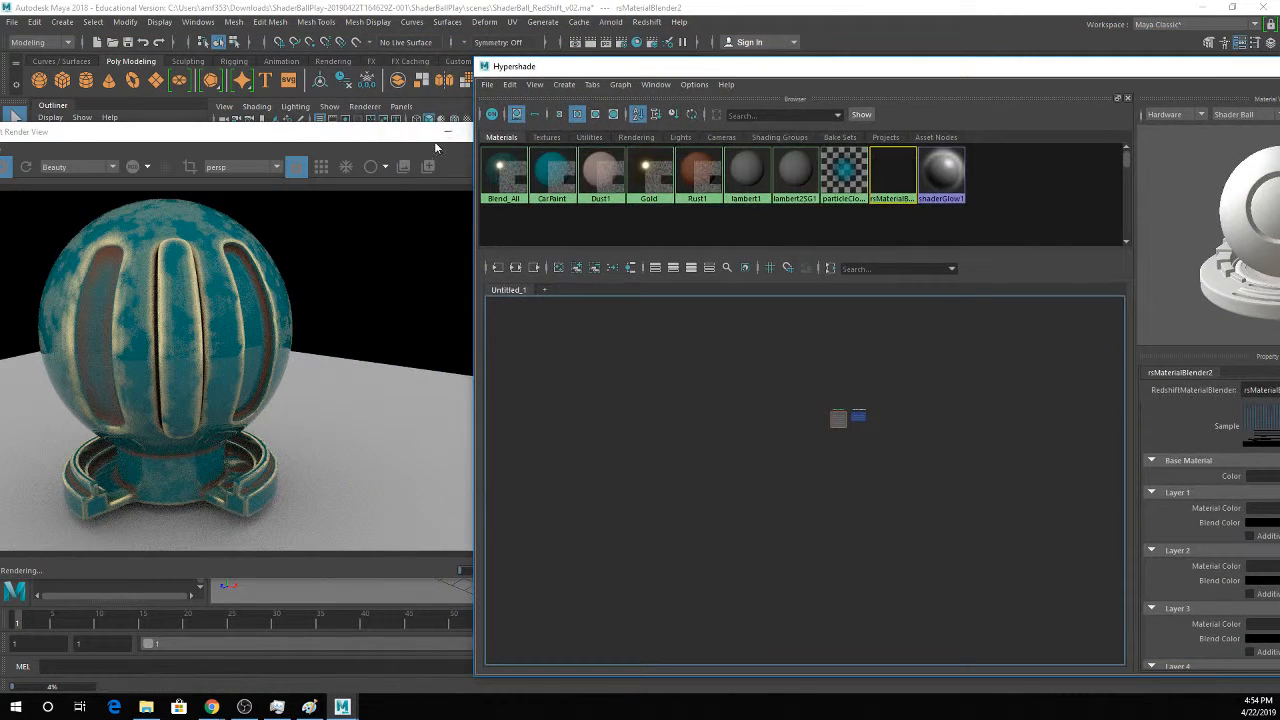
pyautogui.moveTo(396, 137); pyautogui.dragTo(311, 142)
pyautogui.scroll(5, 831, 418)
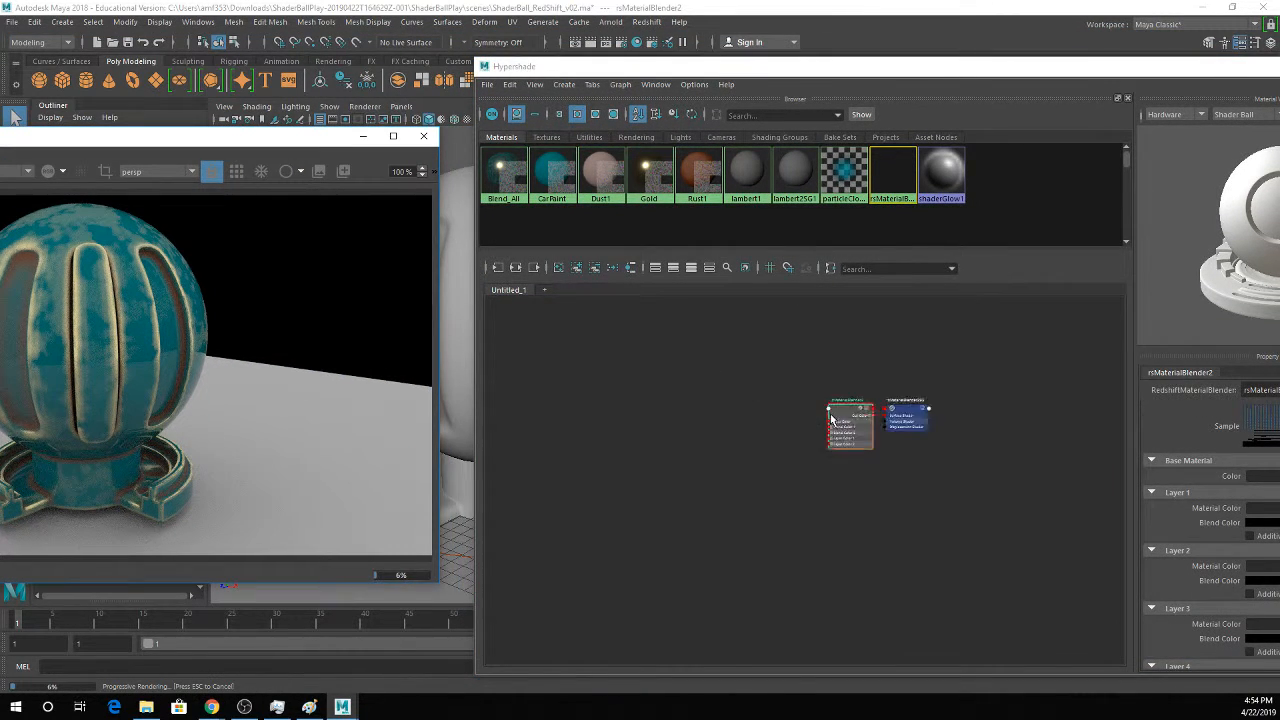
pyautogui.click(831, 418)
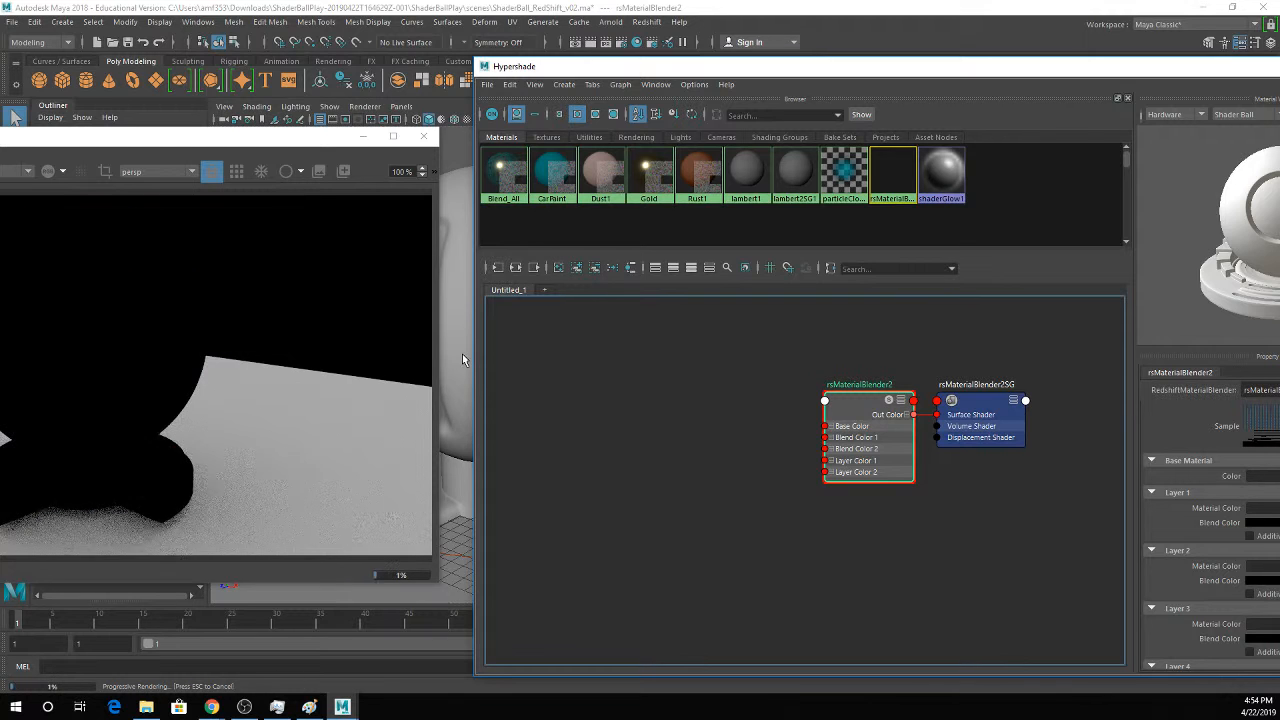
pyautogui.moveTo(572, 68); pyautogui.dragTo(387, 64)
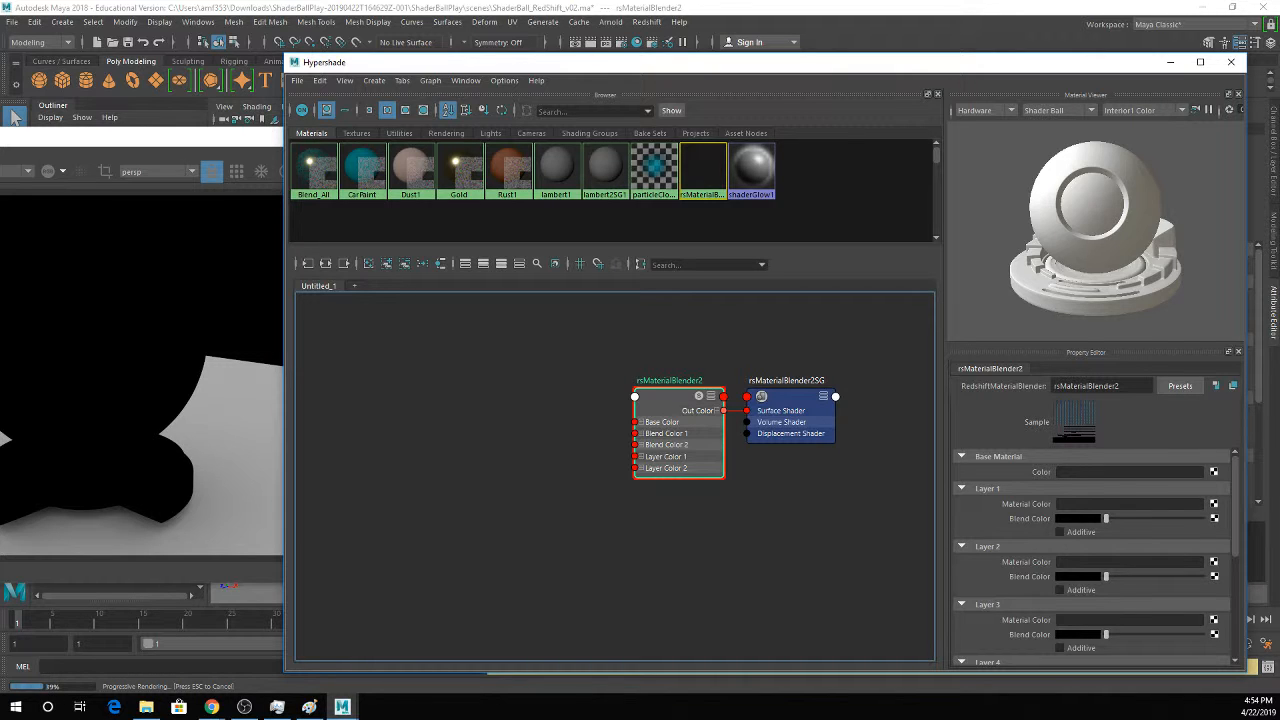
# Assign Gold as the blender's Base Material color and CarPaint as its Layer 1 Material Color.
pyautogui.click(145, 707)
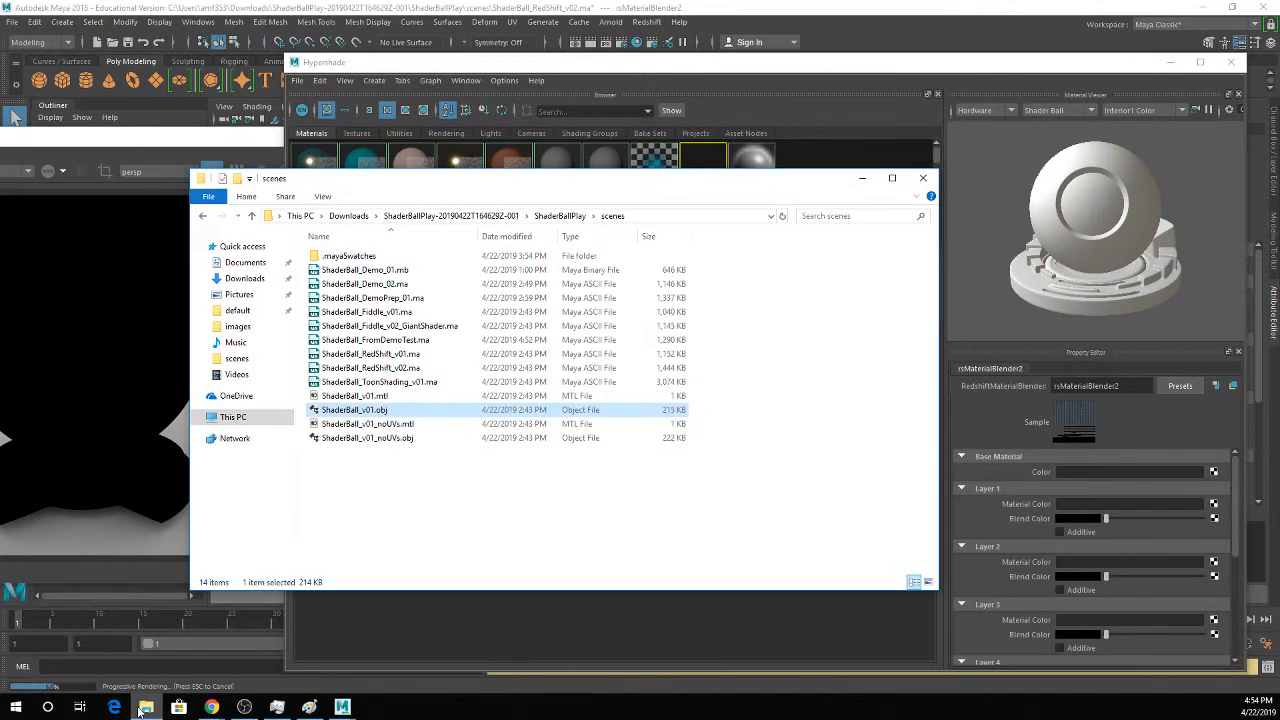
pyautogui.click(145, 707)
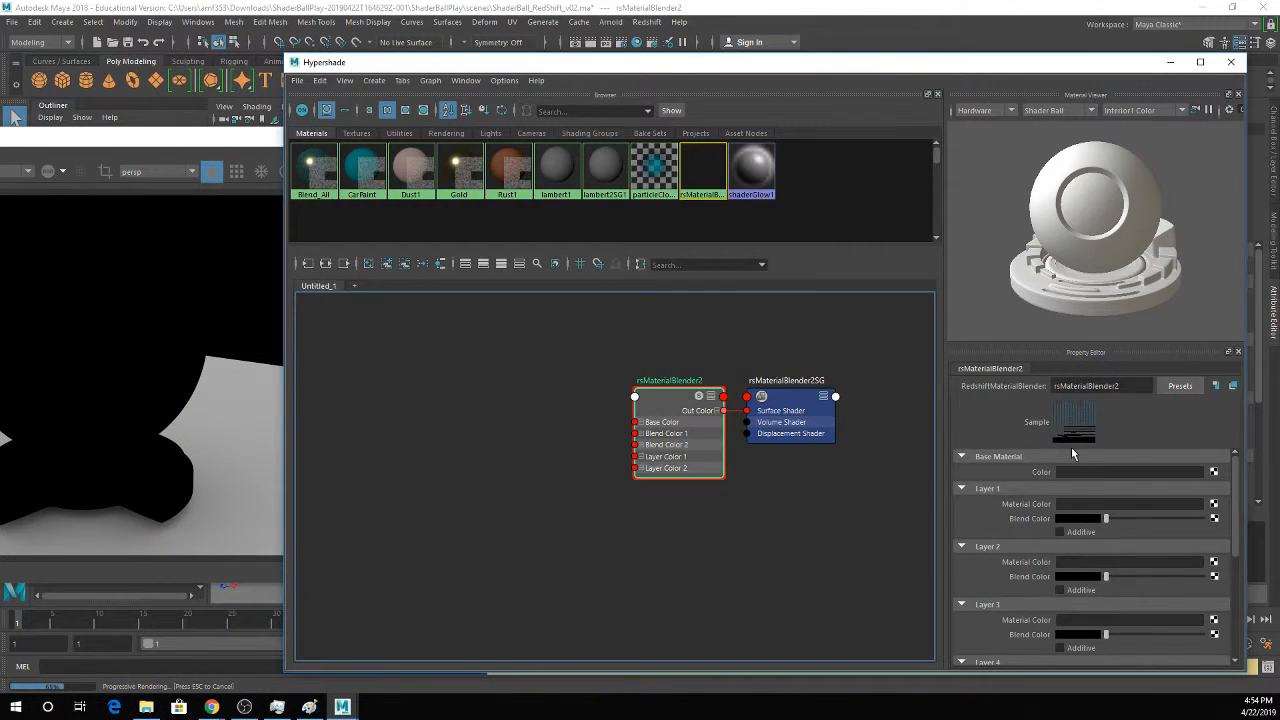
pyautogui.scroll(-2, 1079, 483)
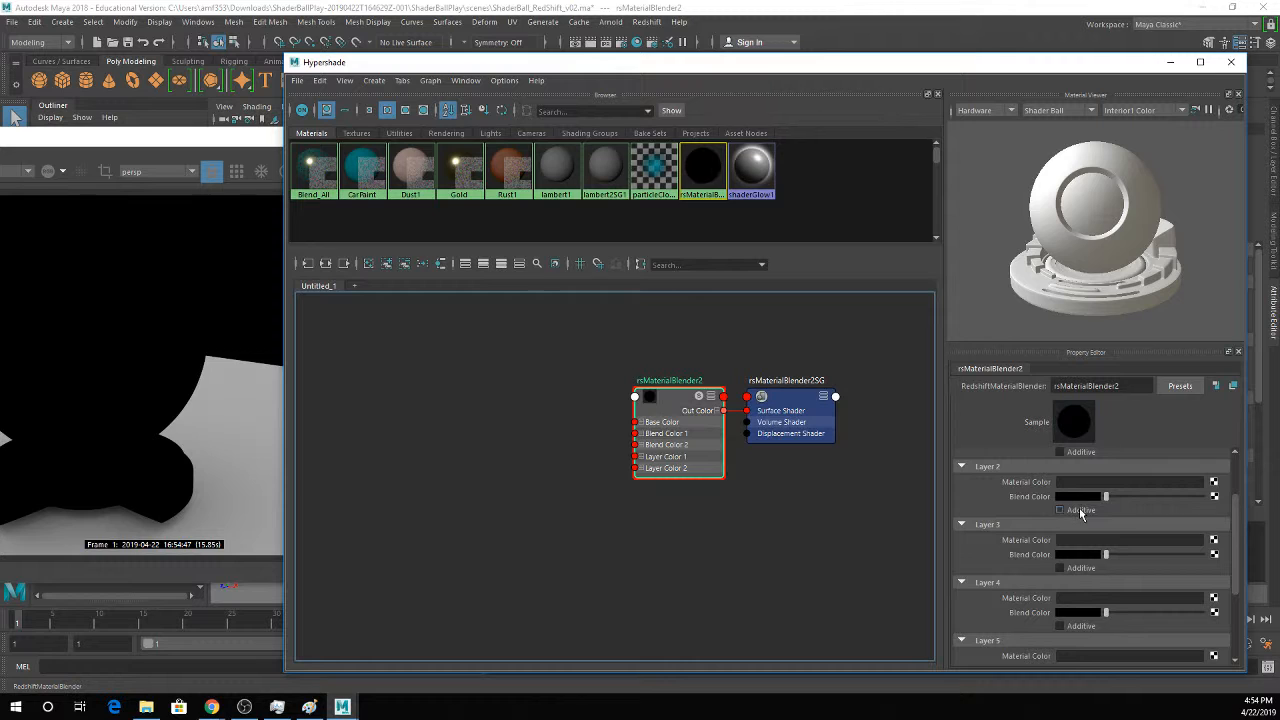
pyautogui.scroll(-4, 1065, 510)
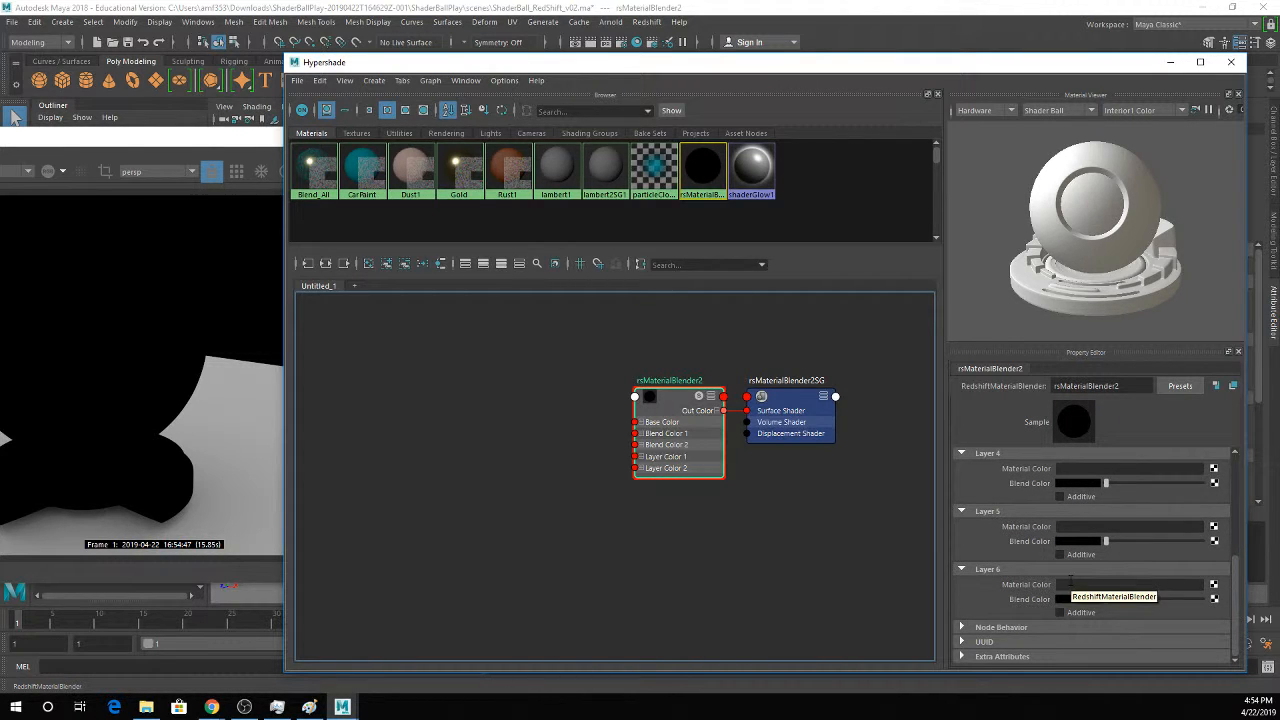
pyautogui.scroll(4, 1070, 581)
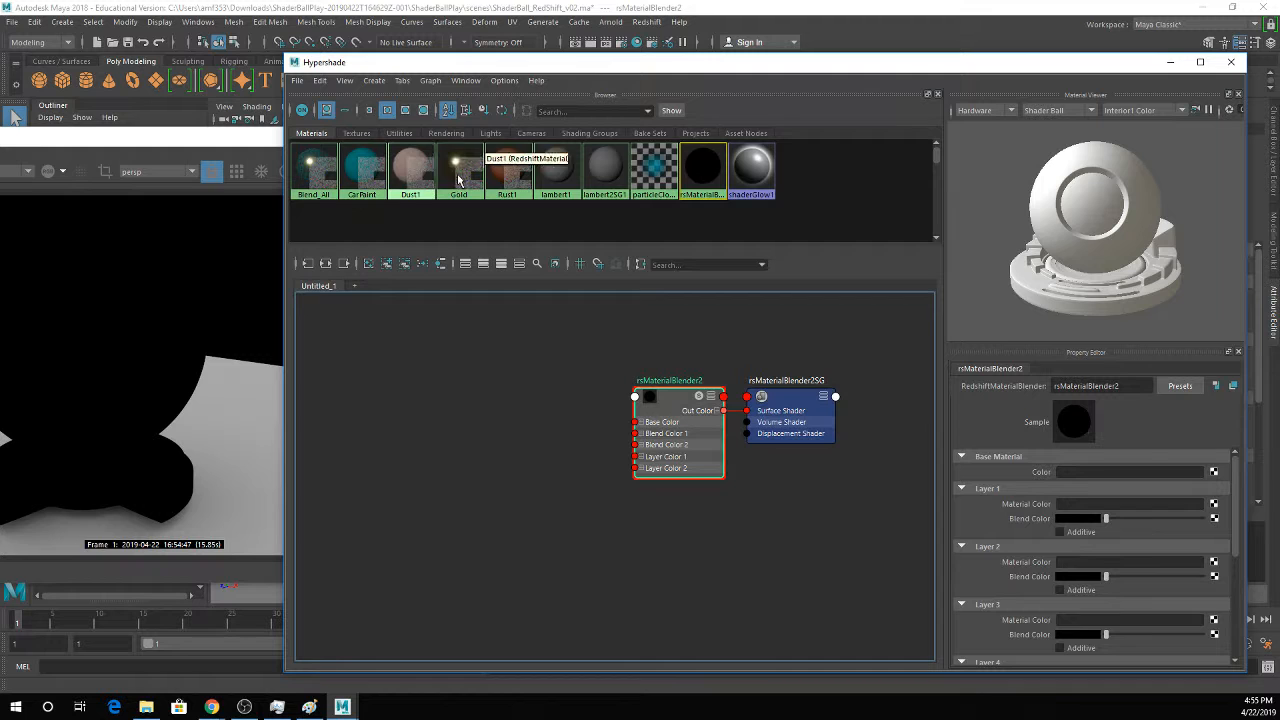
pyautogui.moveTo(461, 172); pyautogui.dragTo(1045, 476, button='middle')
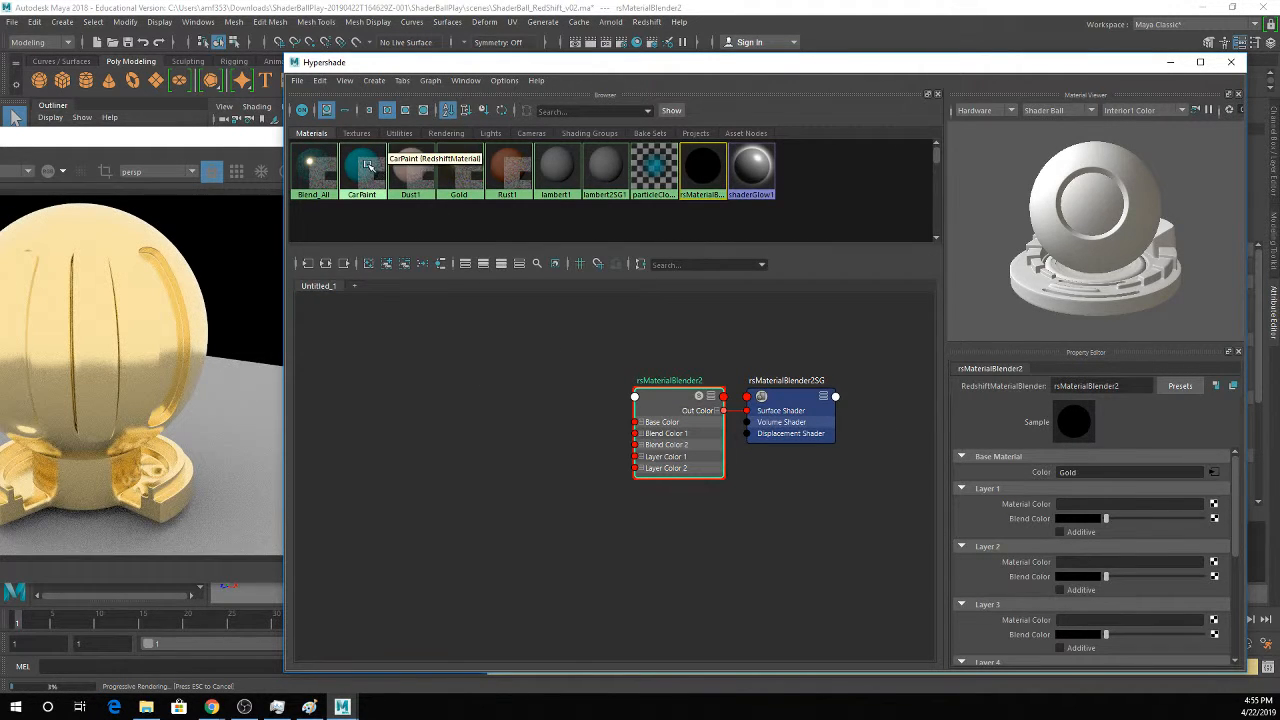
pyautogui.moveTo(368, 174); pyautogui.dragTo(1020, 505, button='middle')
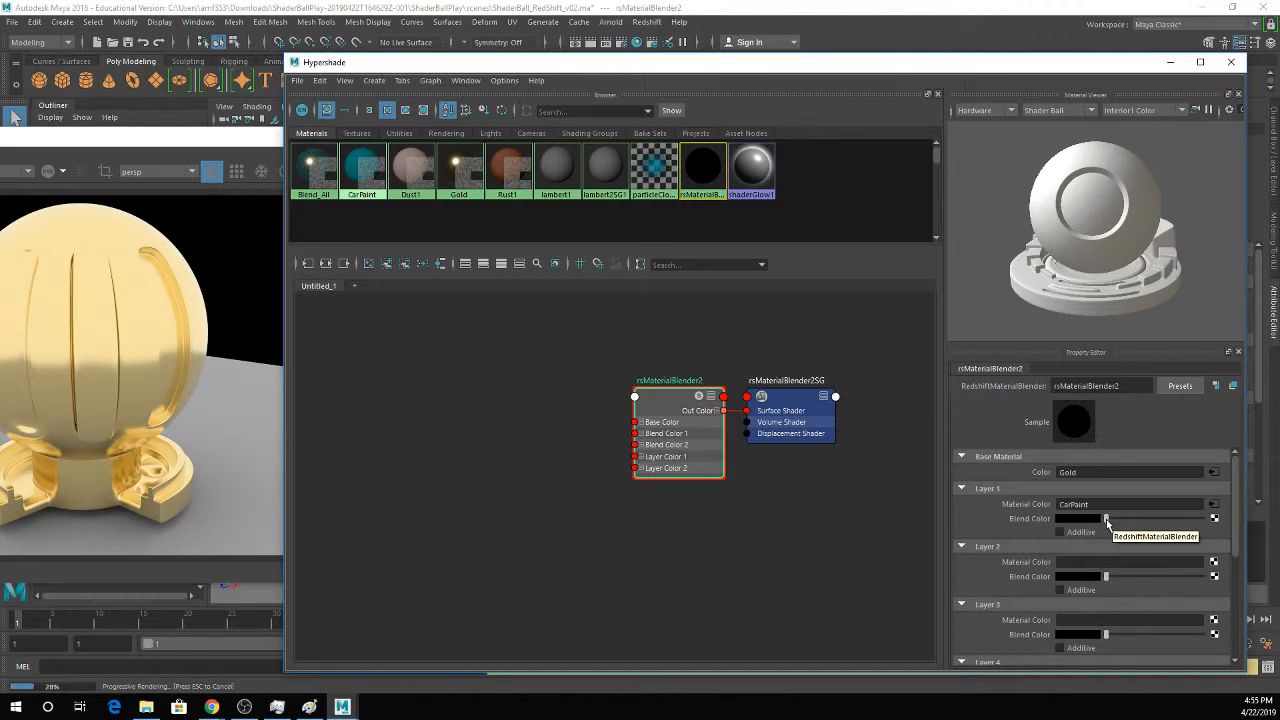
pyautogui.moveTo(1106, 520)
pyautogui.mouseDown()
pyautogui.moveTo(1211, 526)
pyautogui.moveTo(1087, 541)
pyautogui.mouseUp()
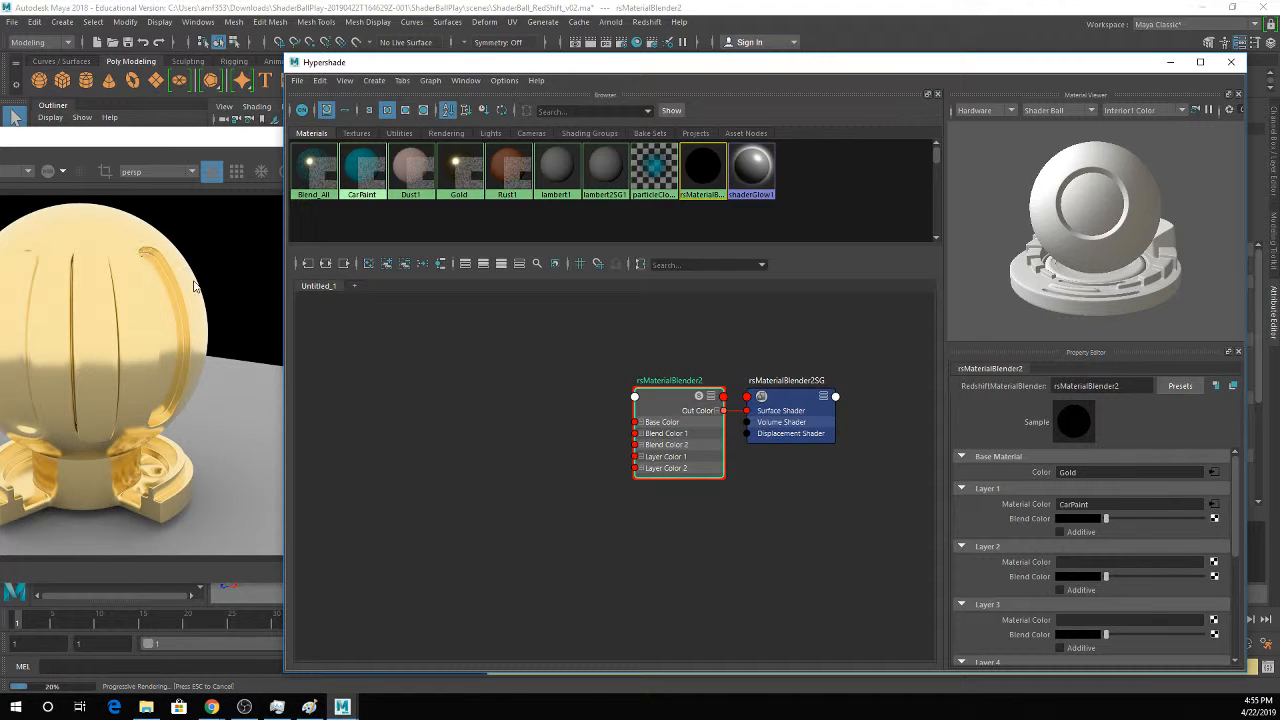
# Create a RedshiftCurvature node and place it beside the material blender in the graph.
pyautogui.press('Tab')
pyautogui.write('curv')
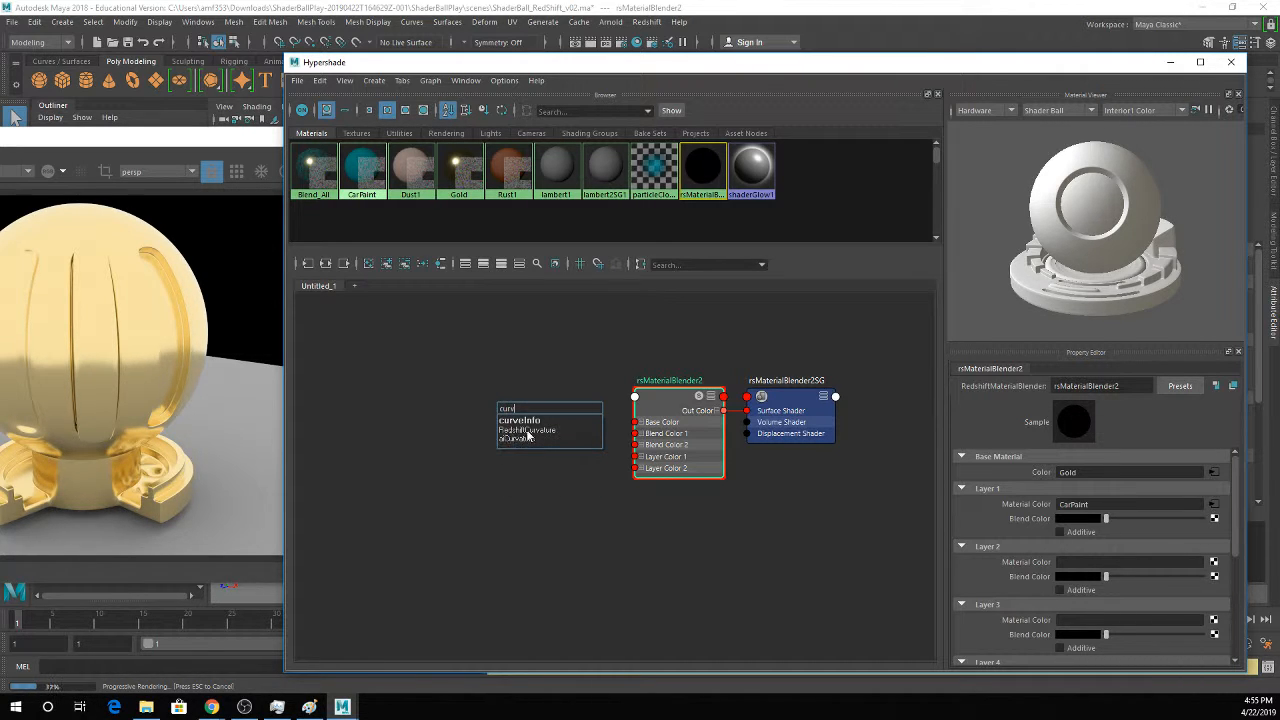
pyautogui.click(519, 431)
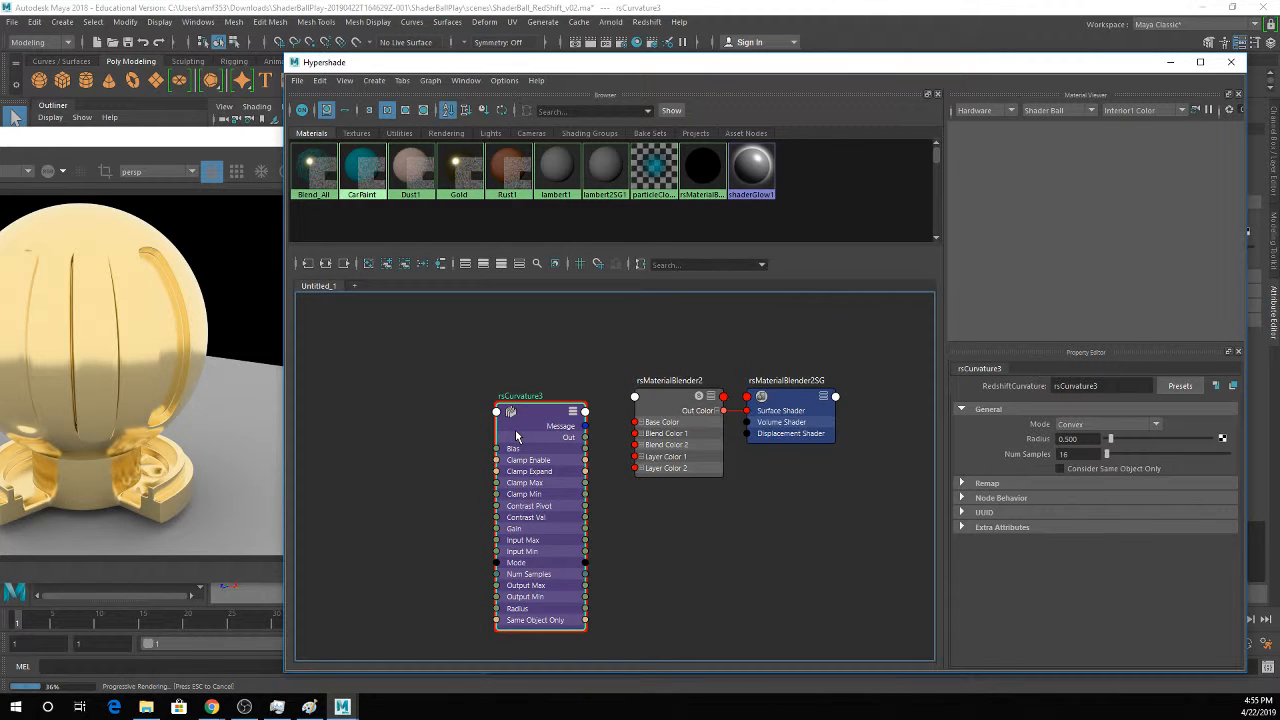
pyautogui.moveTo(512, 414); pyautogui.dragTo(460, 396)
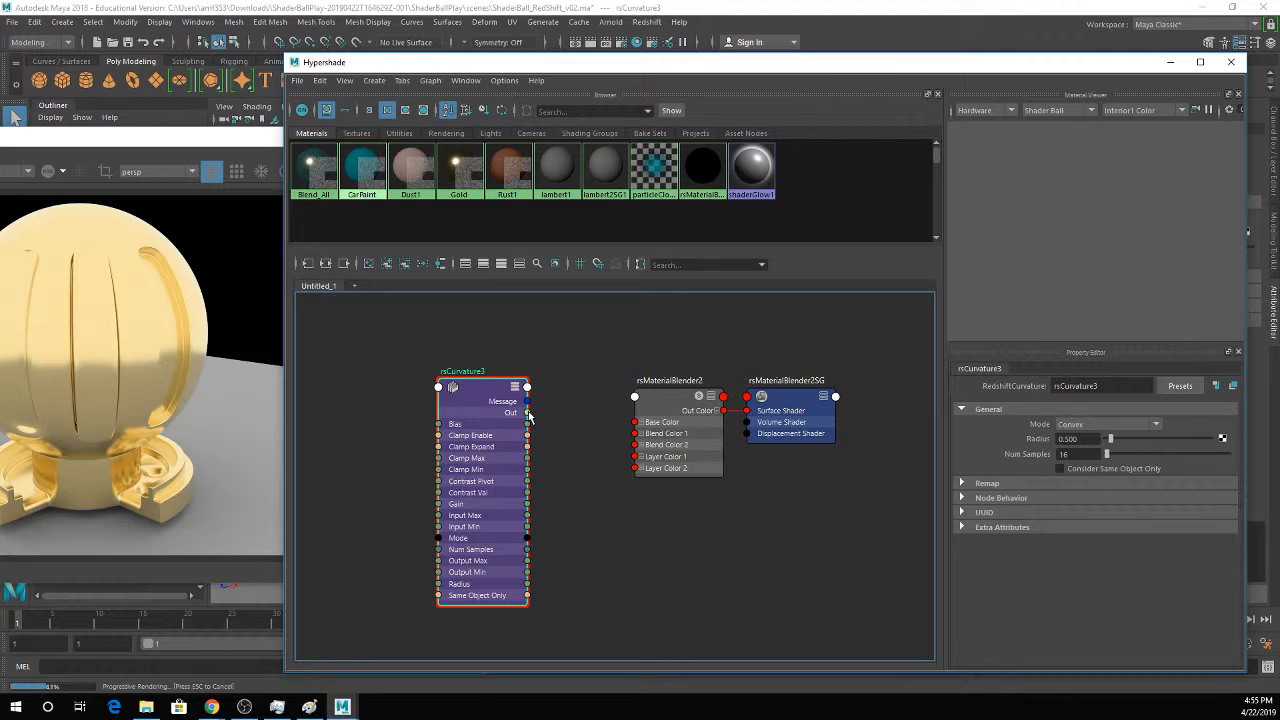
# Connect the curvature node's Out to the blender's Blend Color 1R and move the curvature node farther from the blender.
pyautogui.moveTo(529, 415); pyautogui.dragTo(628, 414)
pyautogui.click(642, 434)
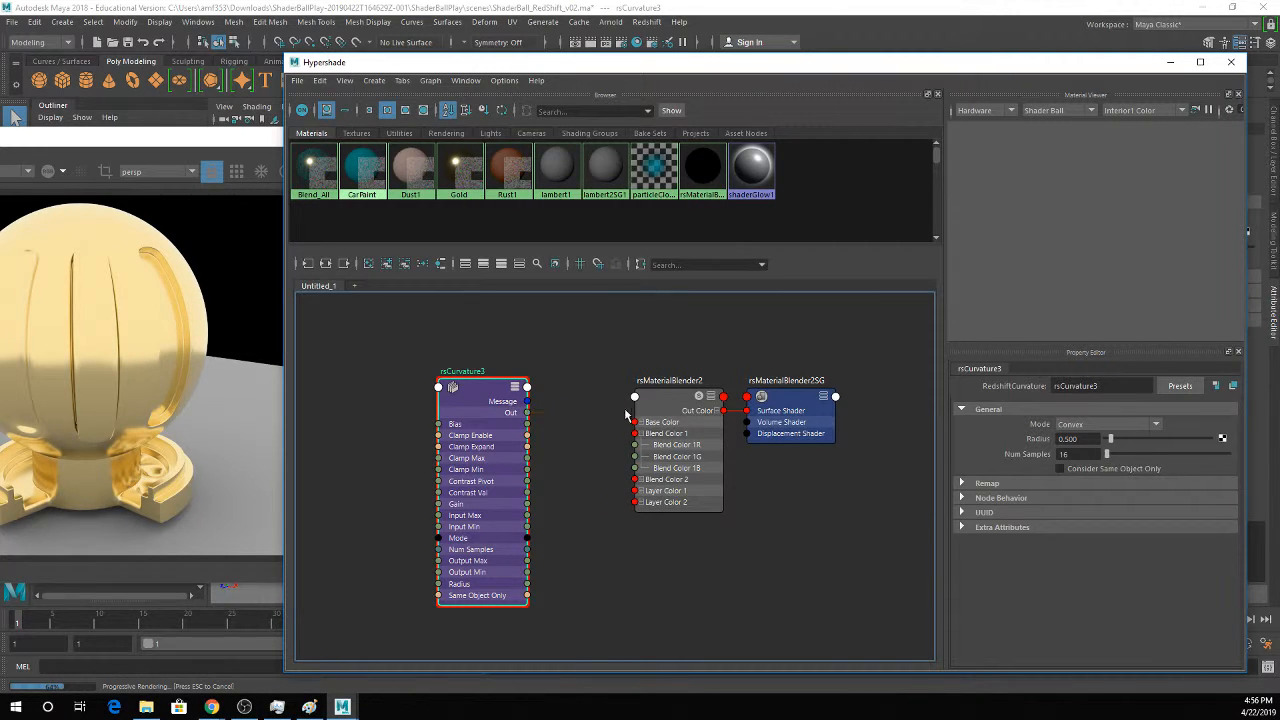
pyautogui.click(653, 403)
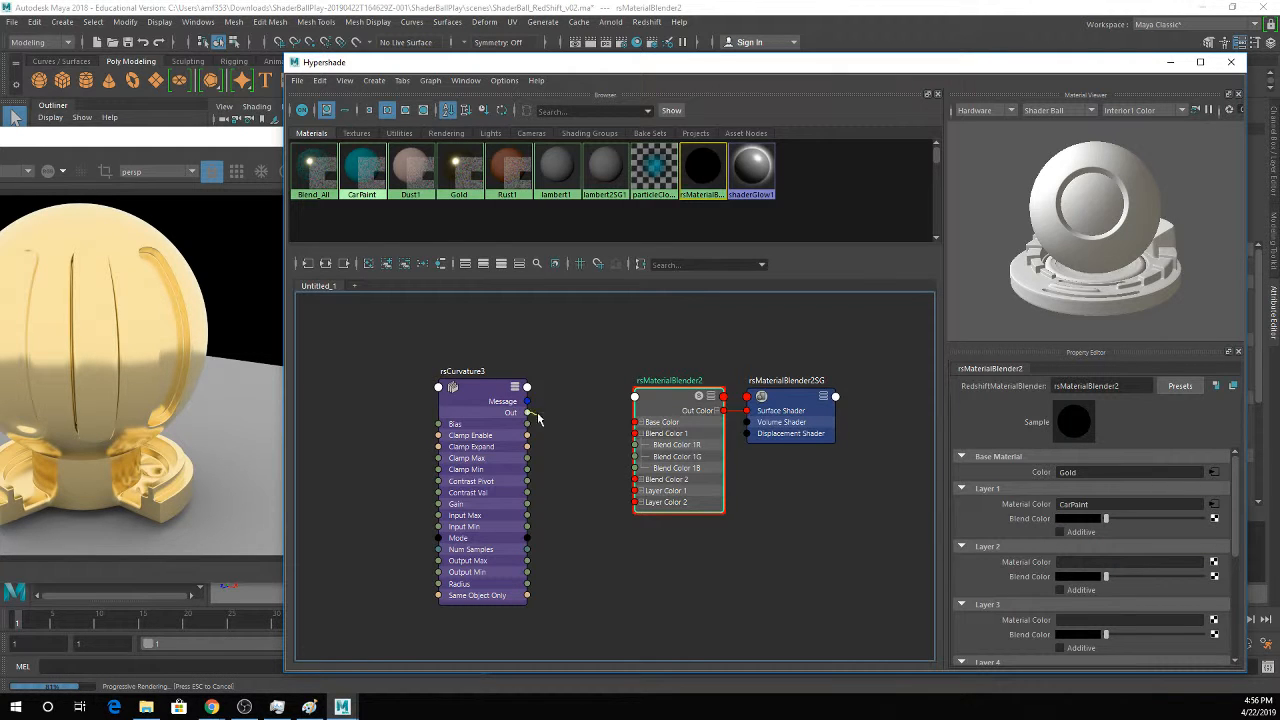
pyautogui.moveTo(527, 412); pyautogui.dragTo(675, 452)
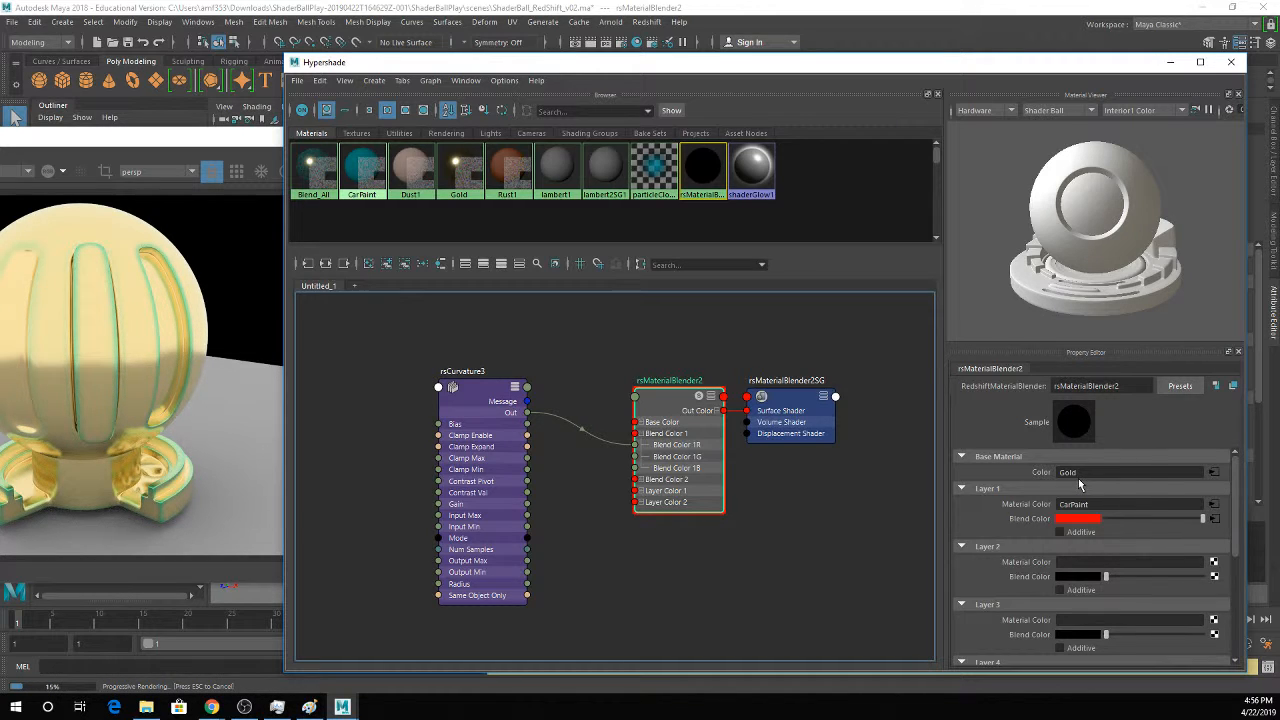
pyautogui.moveTo(477, 390); pyautogui.dragTo(379, 397)
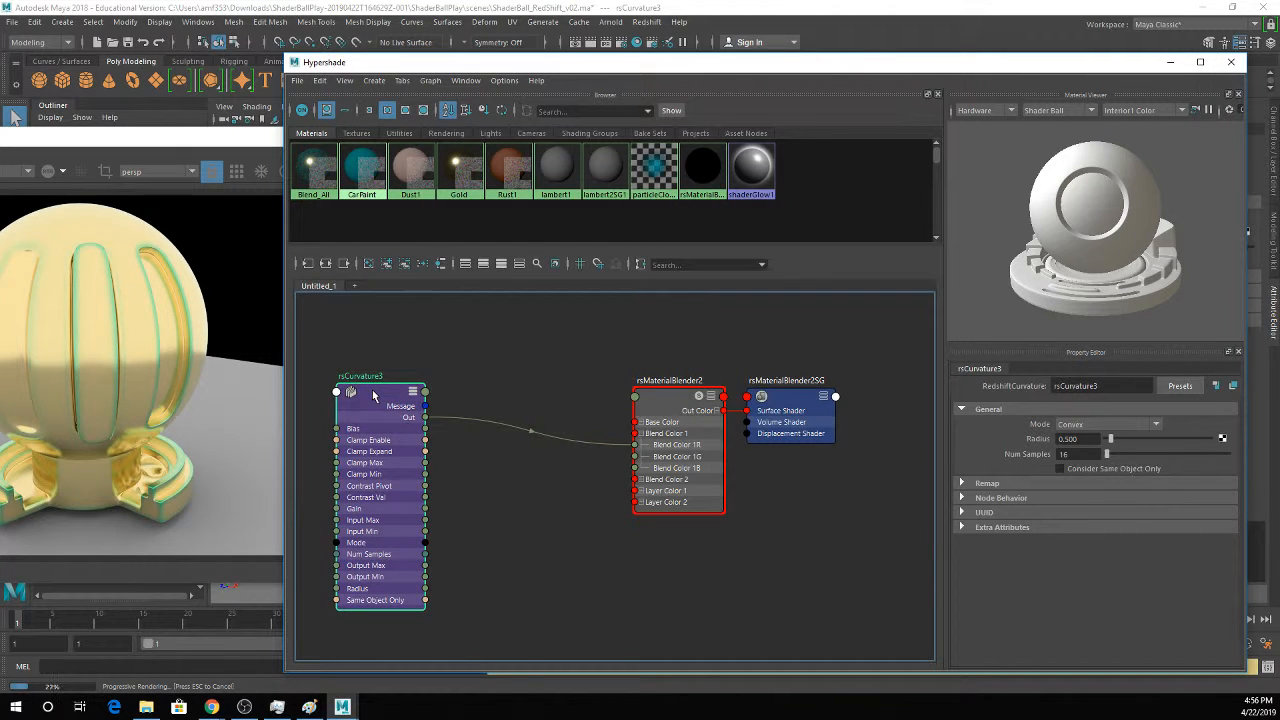
pyautogui.click(661, 418)
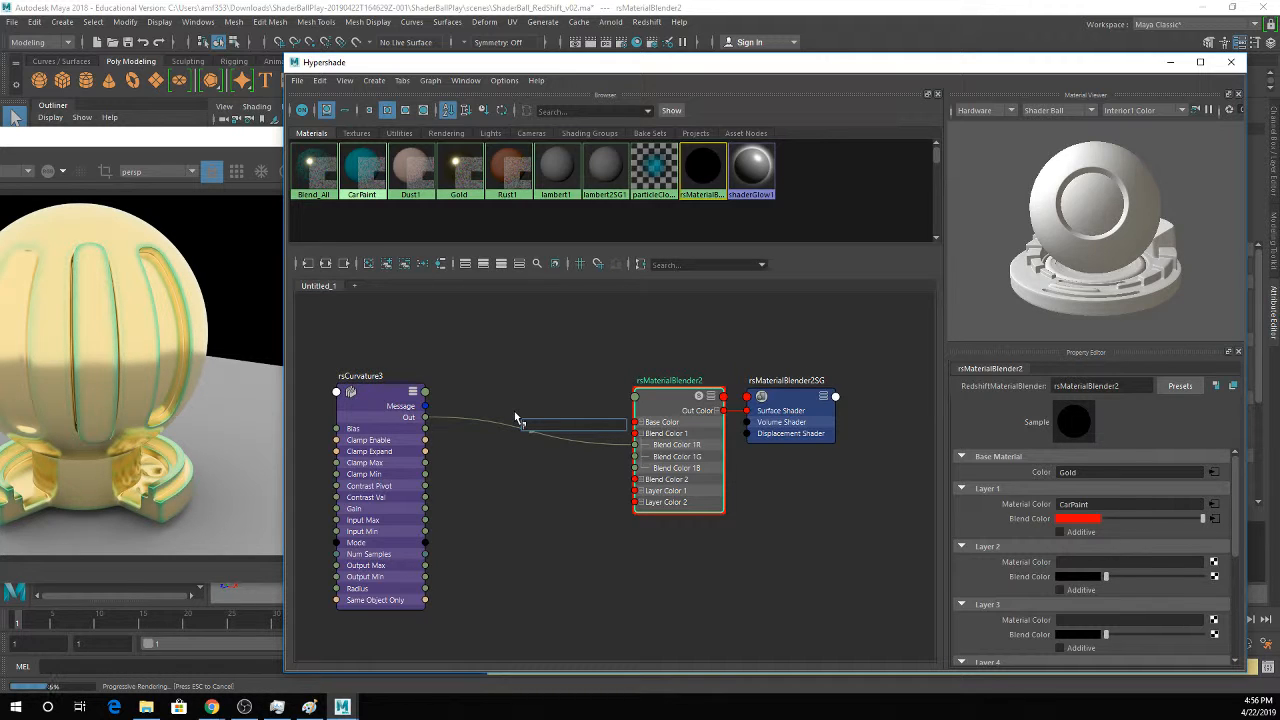
pyautogui.write('f')
pyautogui.press('Escape')
# Try a remap Bias of 0.719 and Gain of 0.467 on the curvature node, and undo these changes.
pyautogui.click(363, 410)
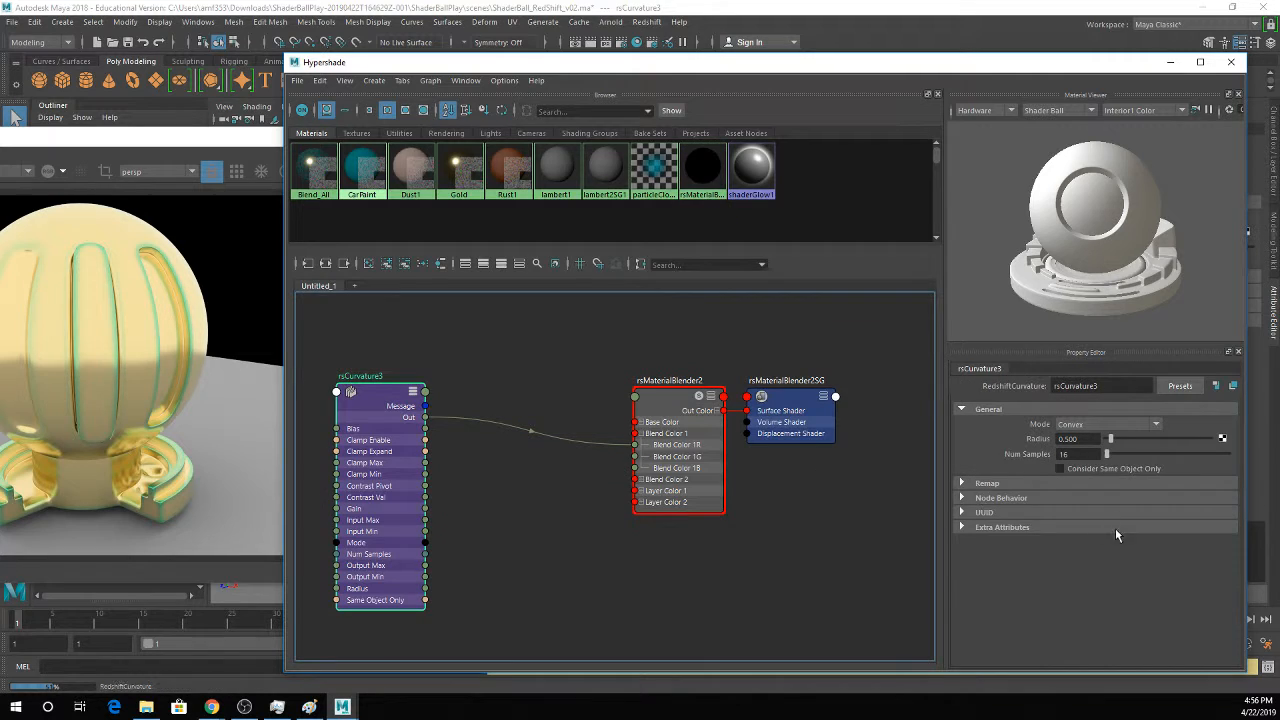
pyautogui.click(982, 484)
pyautogui.moveTo(1109, 516)
pyautogui.mouseDown()
pyautogui.moveTo(1127, 518)
pyautogui.moveTo(1106, 519)
pyautogui.mouseUp()
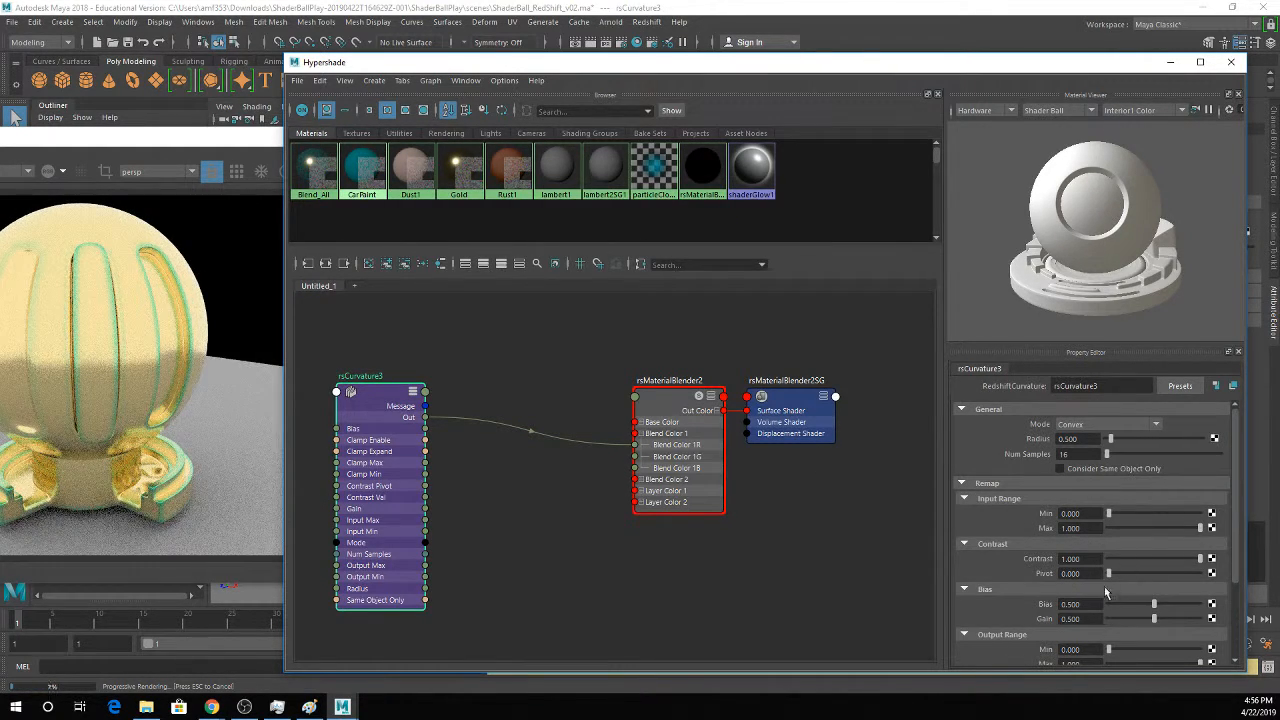
pyautogui.moveTo(1153, 605)
pyautogui.mouseDown()
pyautogui.moveTo(1180, 606)
pyautogui.moveTo(1154, 619)
pyautogui.mouseUp()
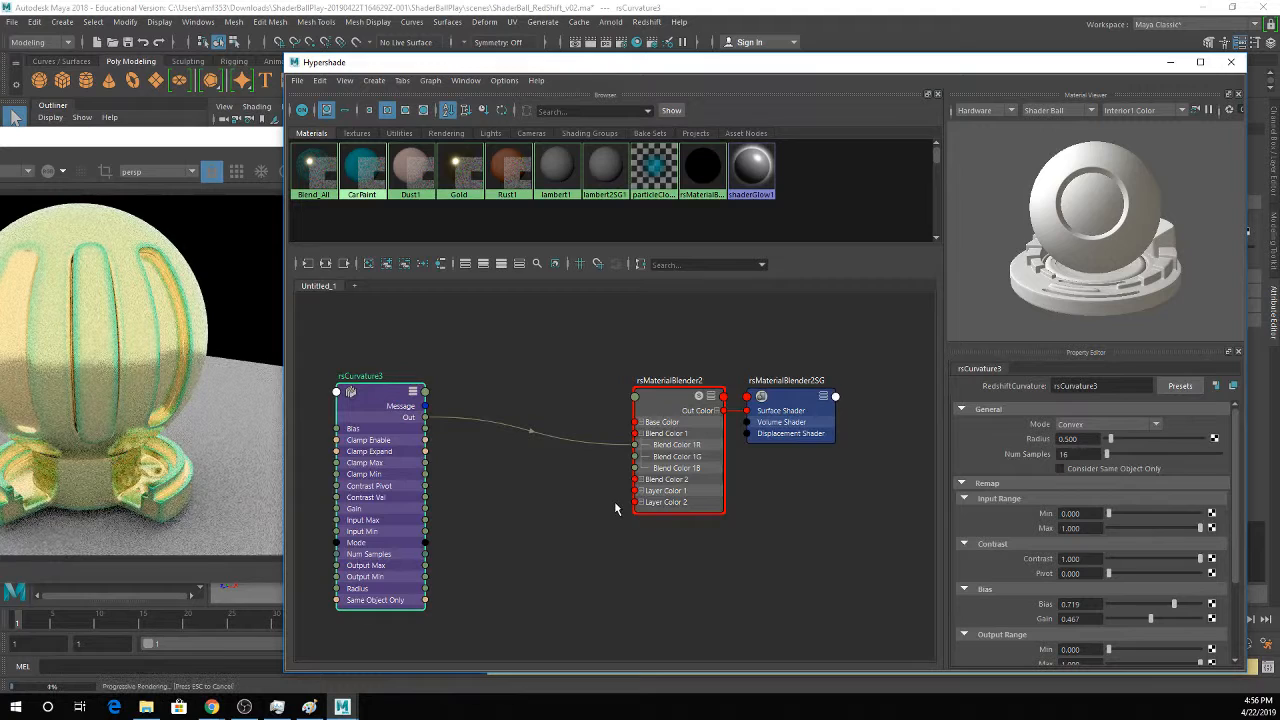
pyautogui.hotkey('ctrl', 'z')
# Create a ramp texture node and place it above the connection between the curvature node and the blender.
pyautogui.press('Tab')
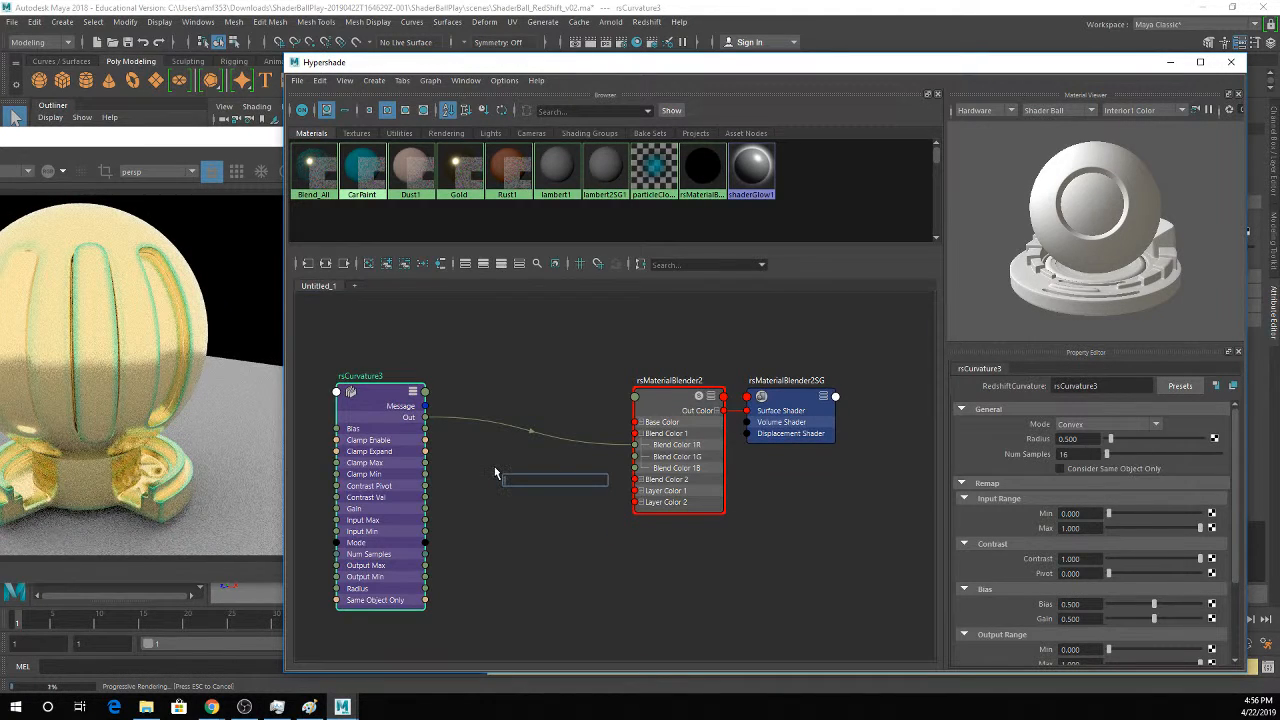
pyautogui.write('ramp')
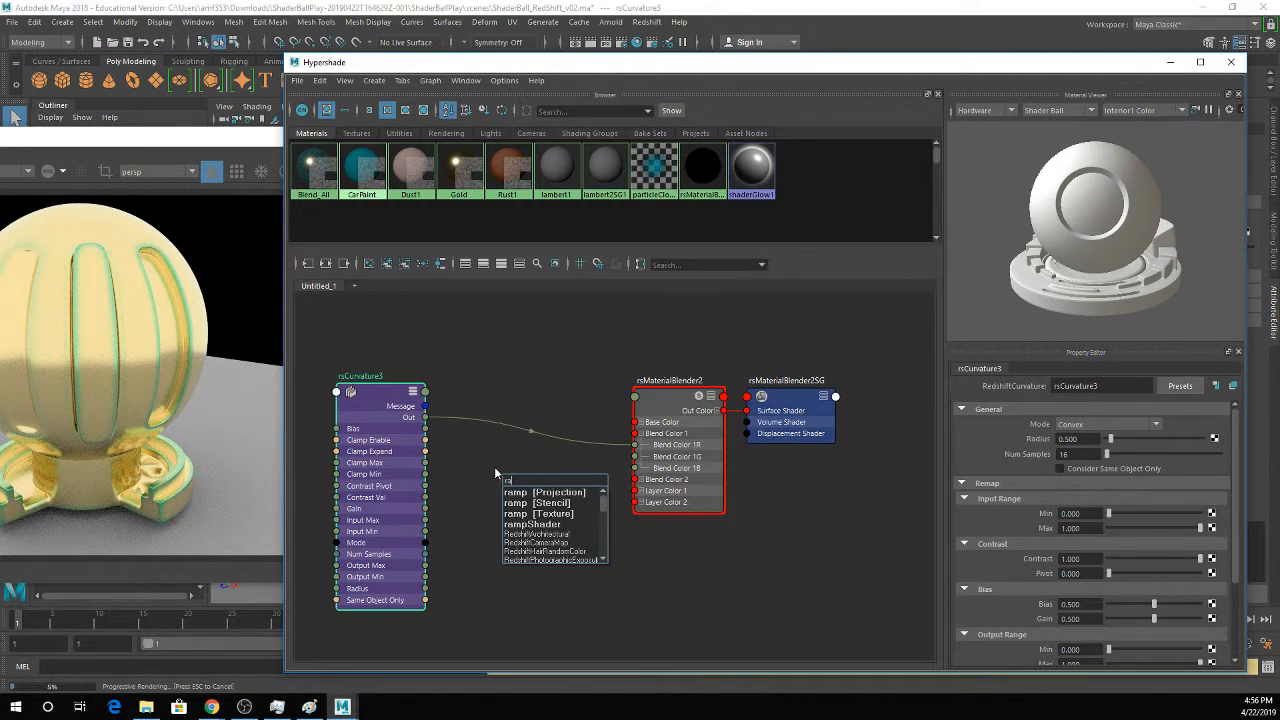
pyautogui.click(554, 514)
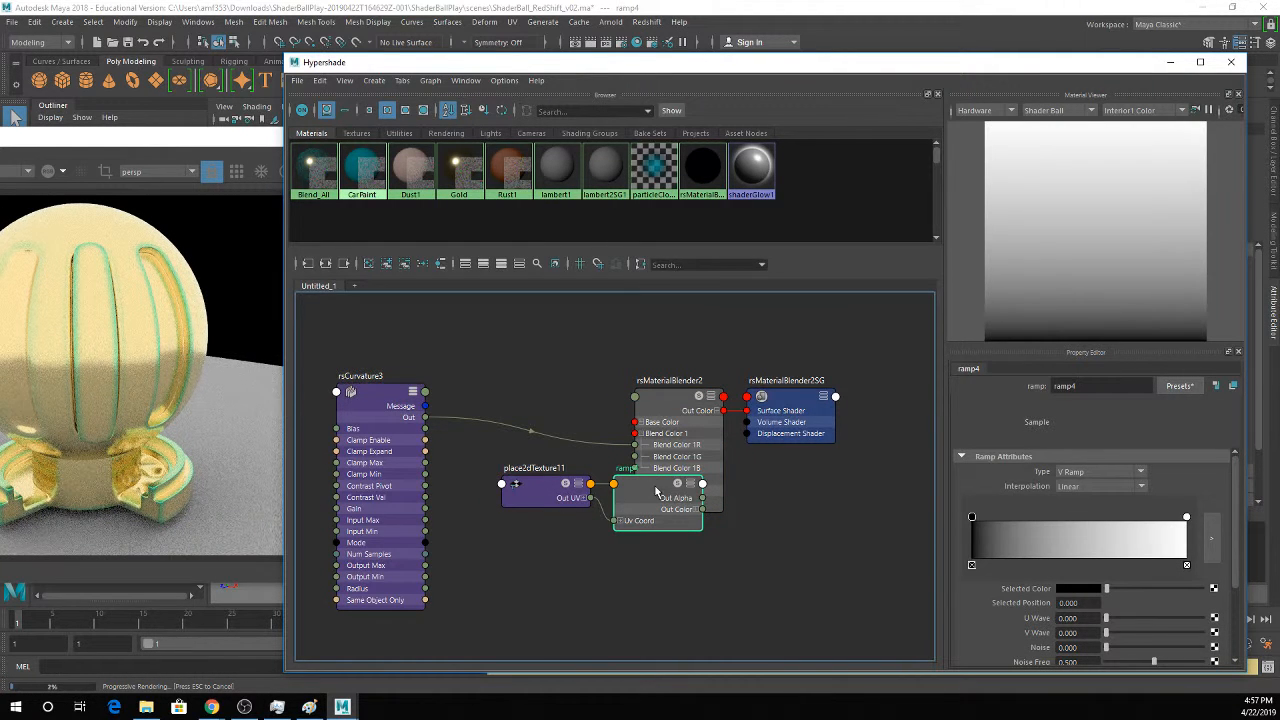
pyautogui.moveTo(652, 490); pyautogui.dragTo(532, 355)
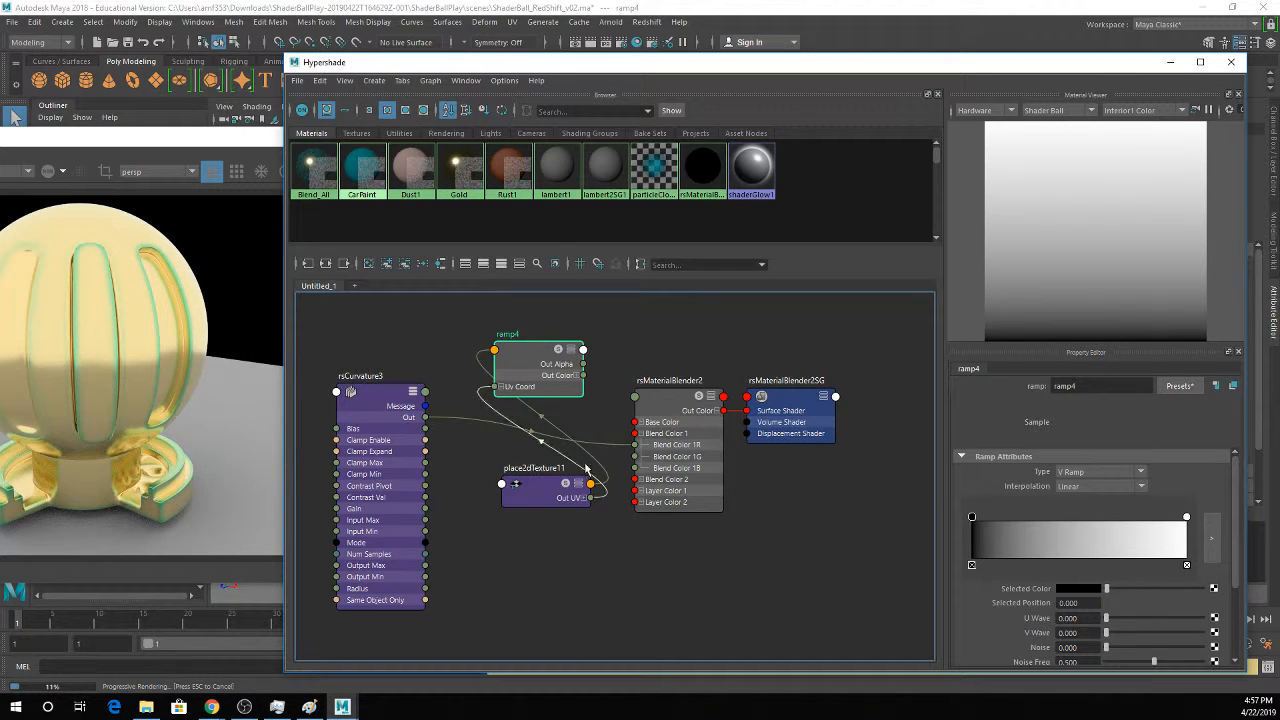
# Connect the curvature node's Out to the ramp's U Coord and V Coord, and place the ramp's place2dTexture node above the curvature node.
pyautogui.moveTo(425, 417); pyautogui.dragTo(494, 392)
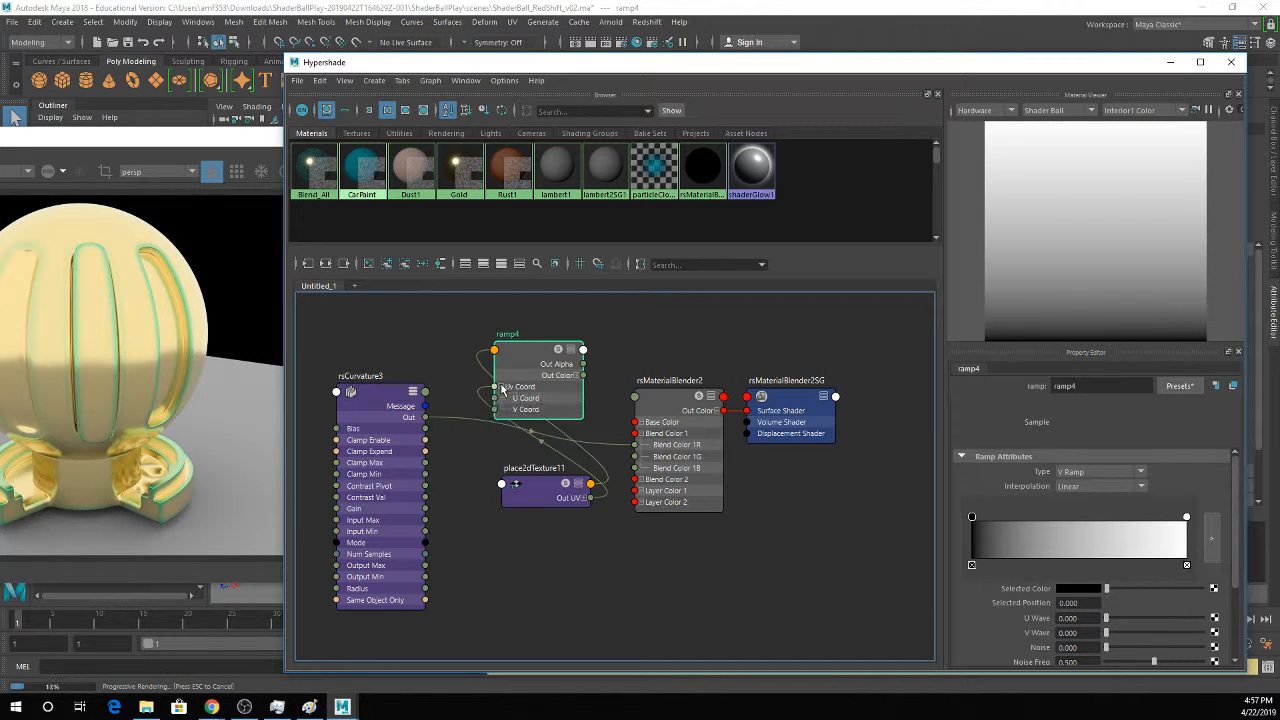
pyautogui.moveTo(426, 417); pyautogui.dragTo(510, 410)
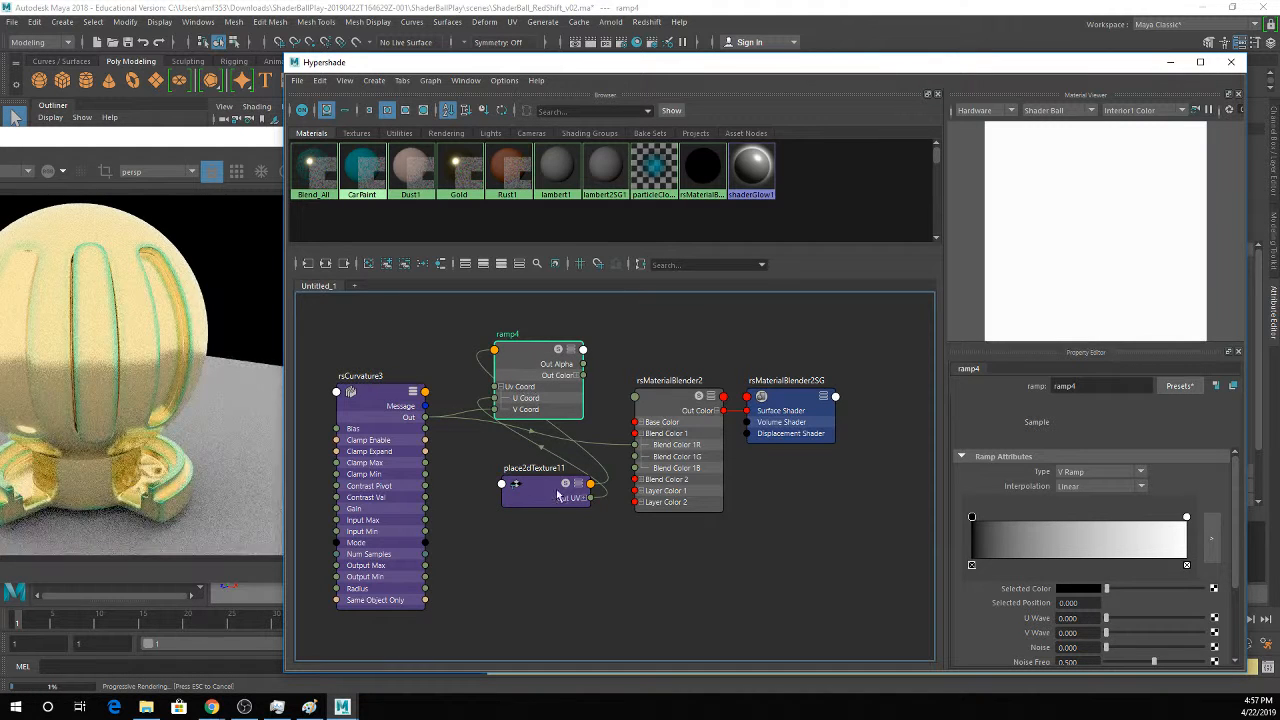
pyautogui.moveTo(544, 485); pyautogui.dragTo(378, 320)
pyautogui.click(528, 370)
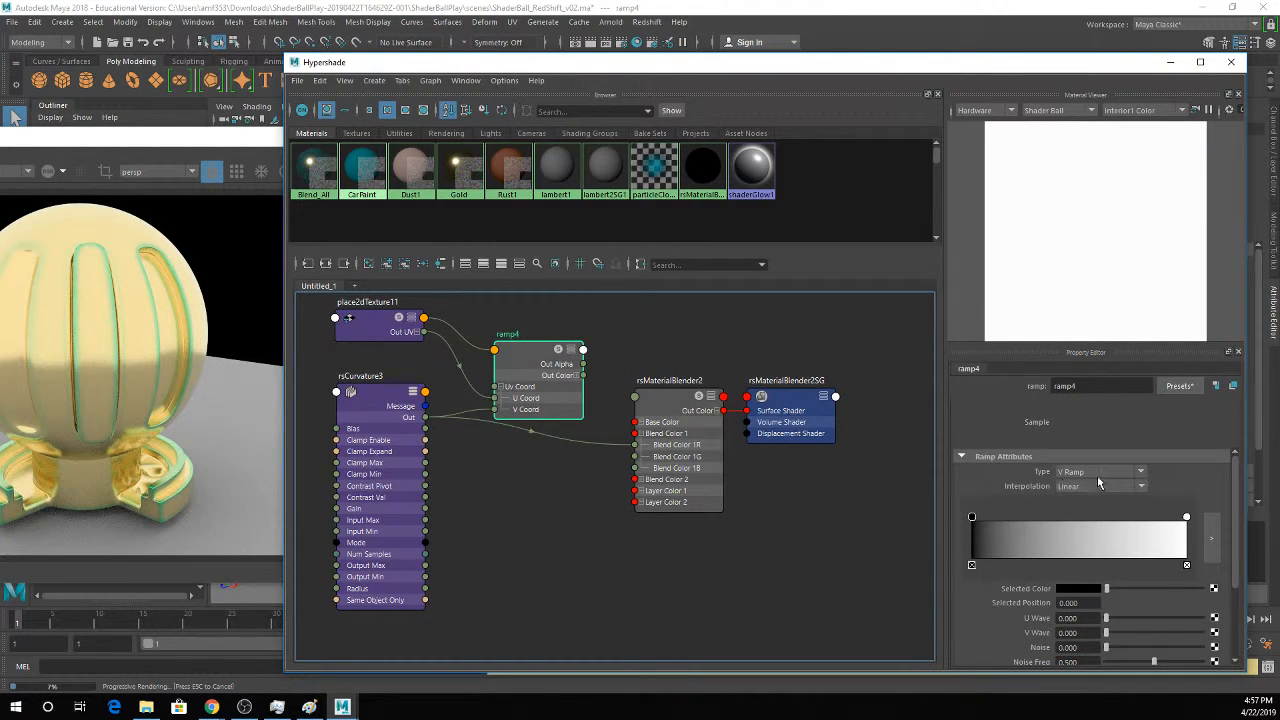
# Connect the ramp's Out Color R to the blender's Blend Color 1R and move the ramp node slightly down.
pyautogui.click(1076, 474)
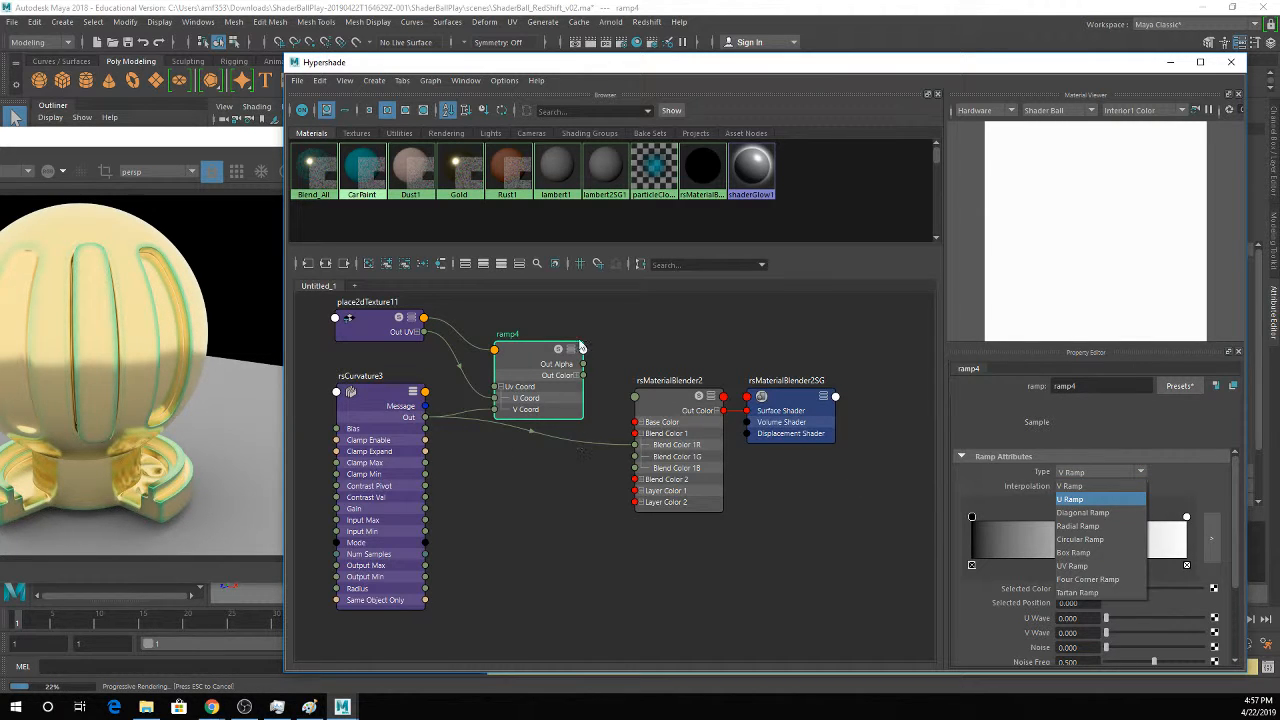
pyautogui.click(579, 376)
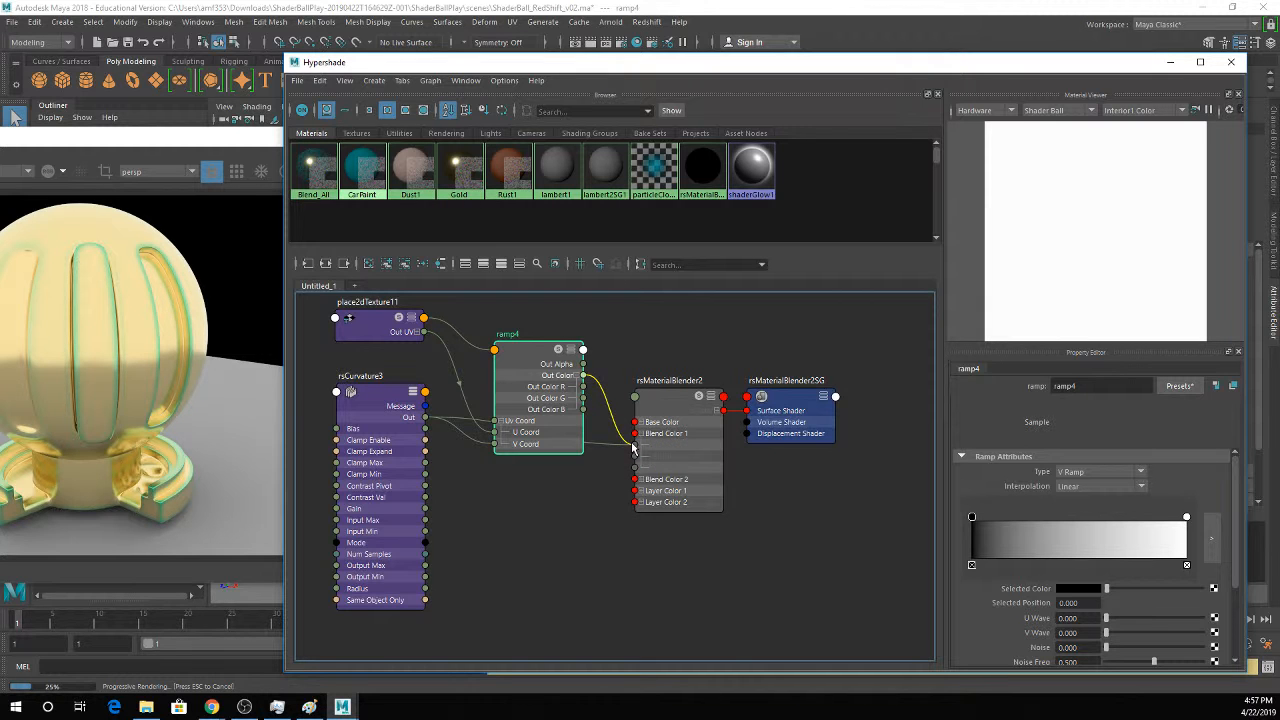
pyautogui.moveTo(583, 387); pyautogui.dragTo(635, 447)
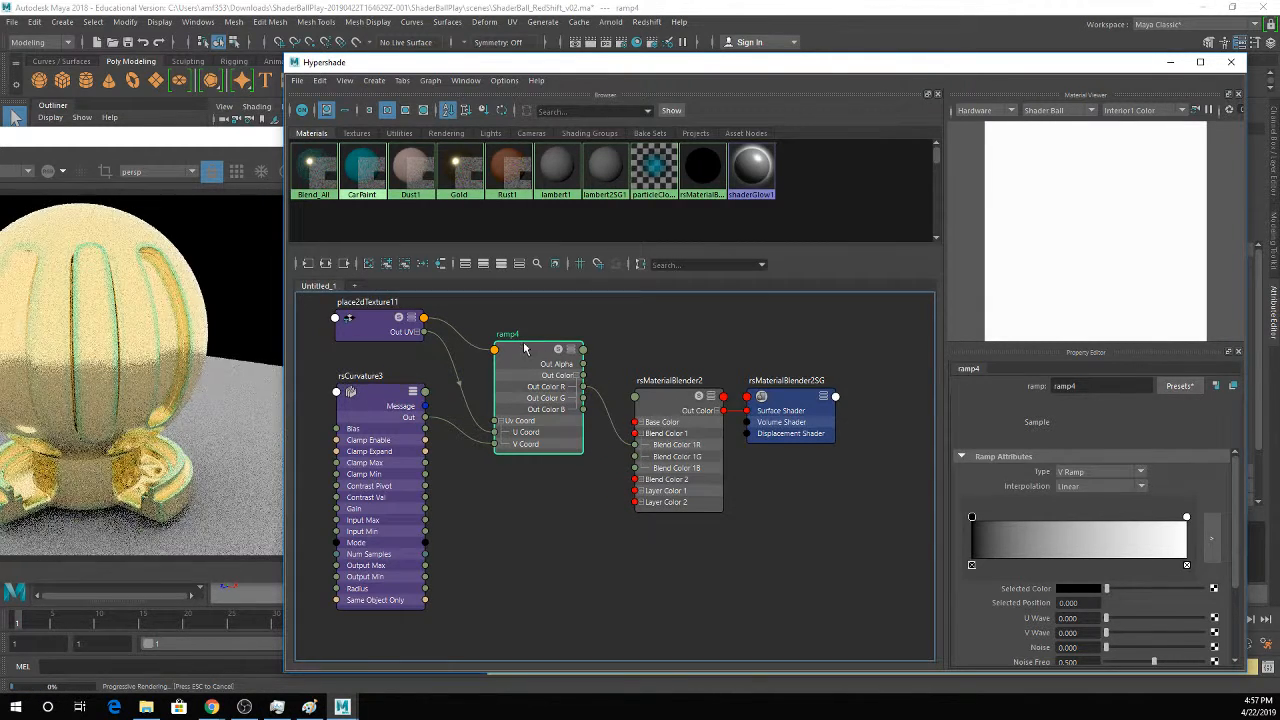
pyautogui.moveTo(512, 358); pyautogui.dragTo(509, 378)
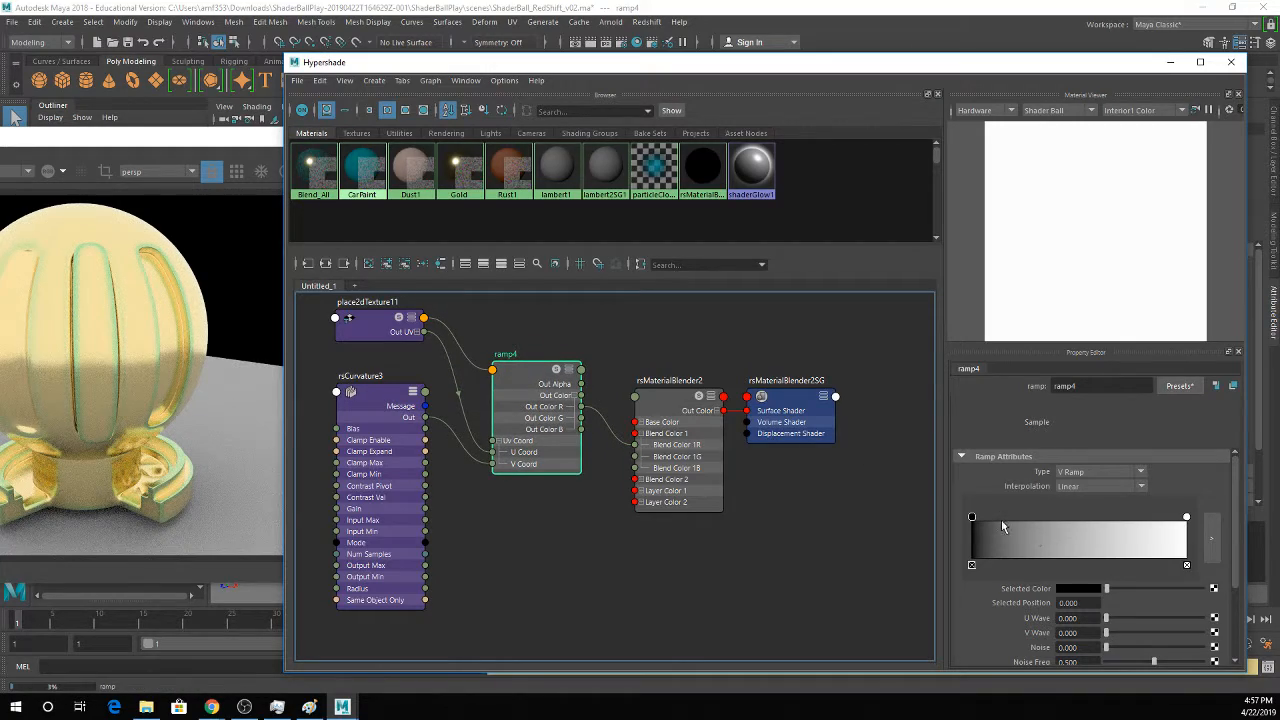
# Move the ramp's white color marker to position 0.220.
pyautogui.moveTo(971, 518)
pyautogui.mouseDown()
pyautogui.moveTo(1060, 522)
pyautogui.moveTo(971, 524)
pyautogui.mouseUp()
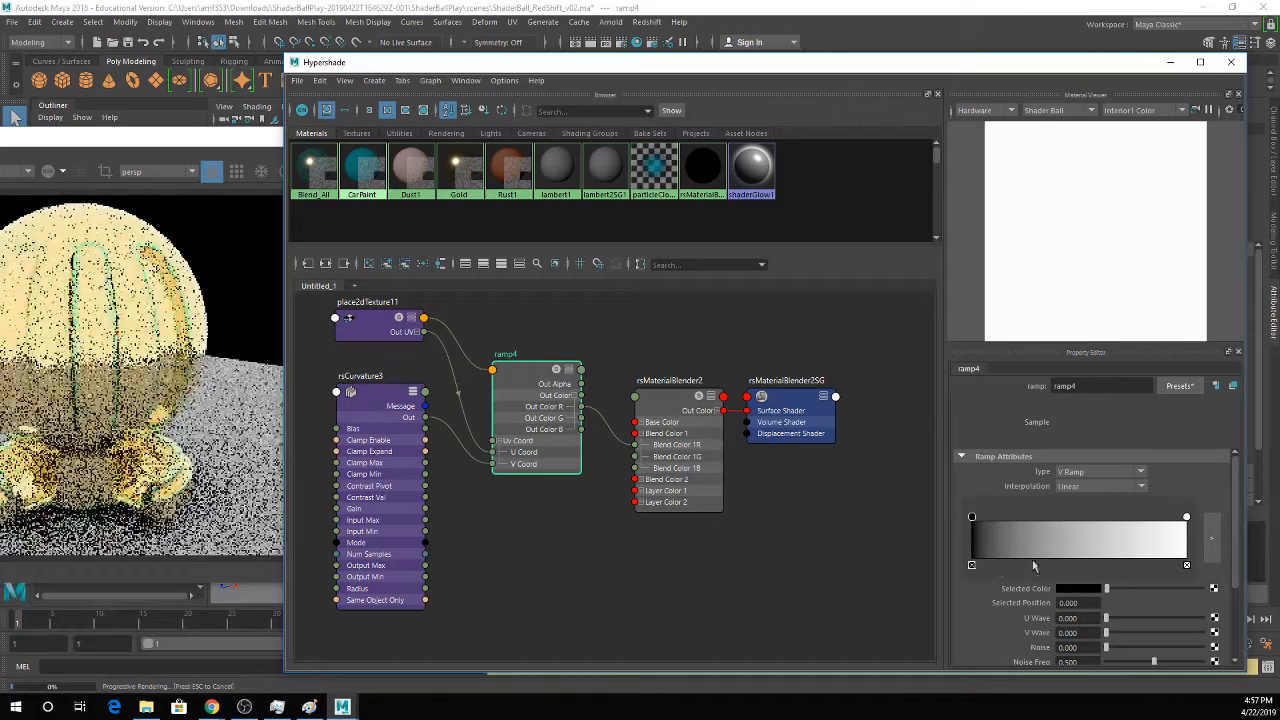
pyautogui.moveTo(1189, 519); pyautogui.dragTo(1077, 526)
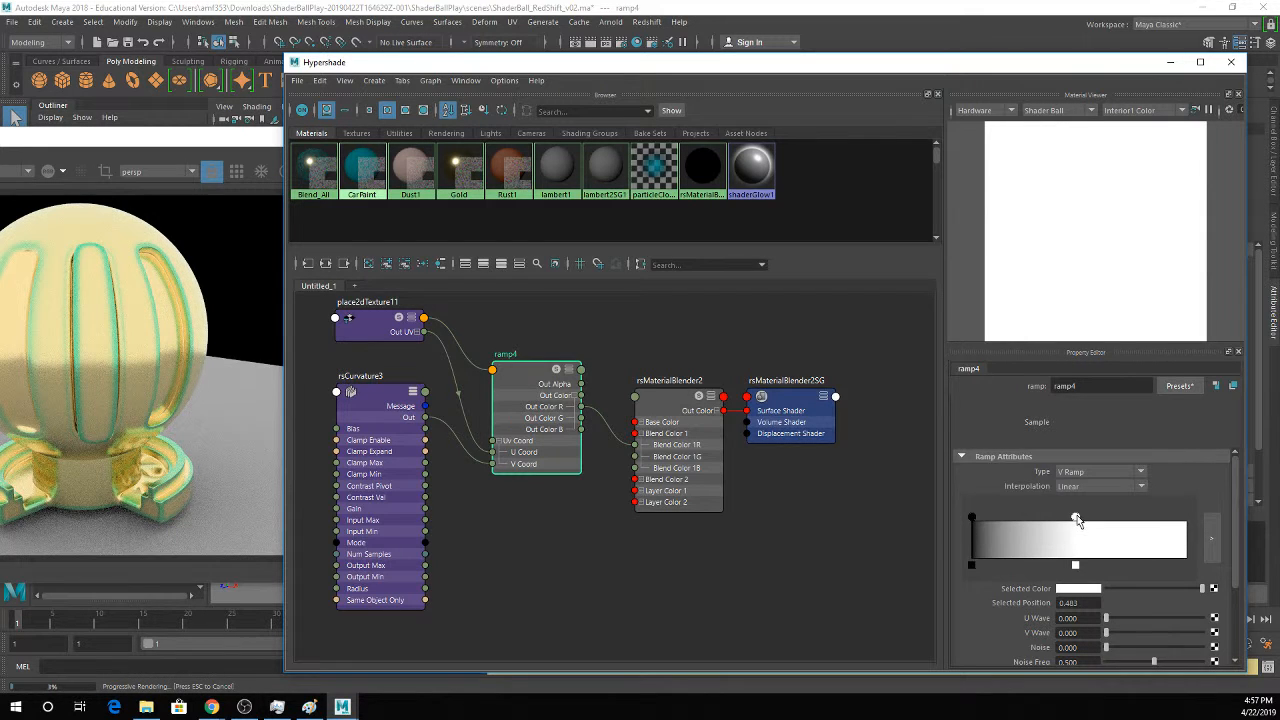
pyautogui.moveTo(1075, 519); pyautogui.dragTo(1019, 527)
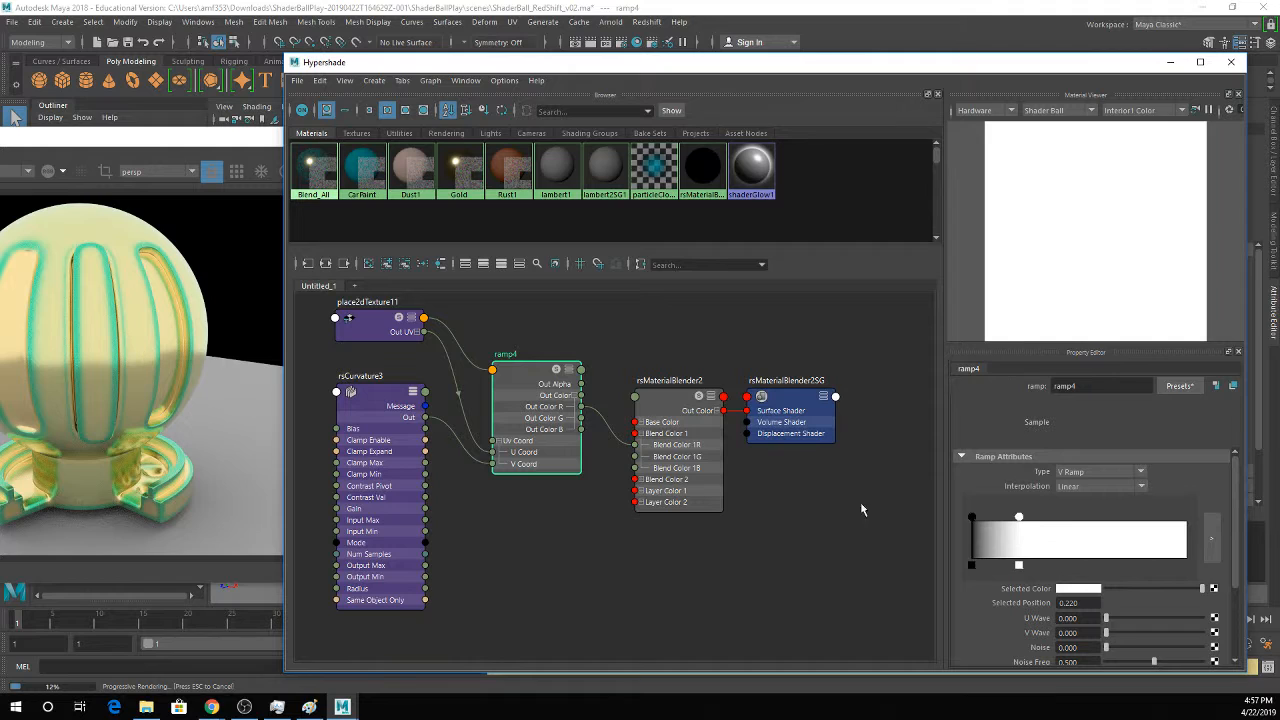
# Invert the ramp by making the marker at 0.220 black and the starting marker white.
pyautogui.click(1112, 590)
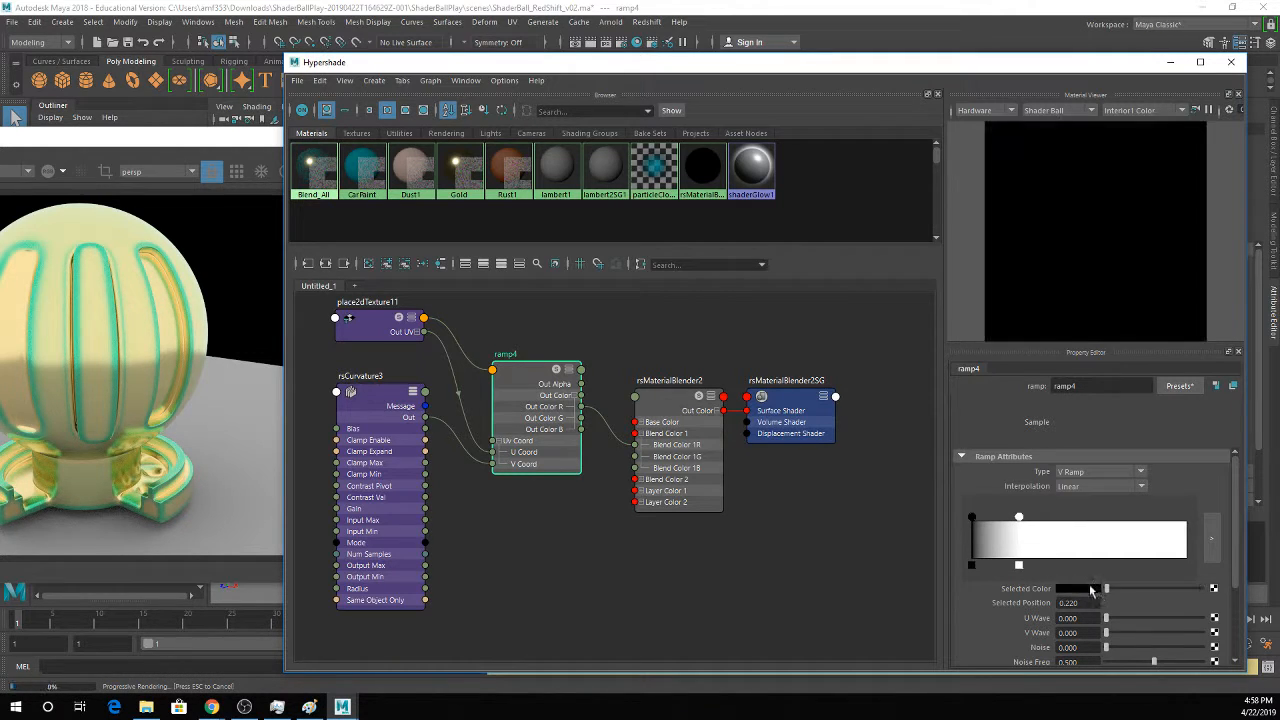
pyautogui.click(972, 517)
pyautogui.moveTo(1108, 590); pyautogui.dragTo(1201, 590)
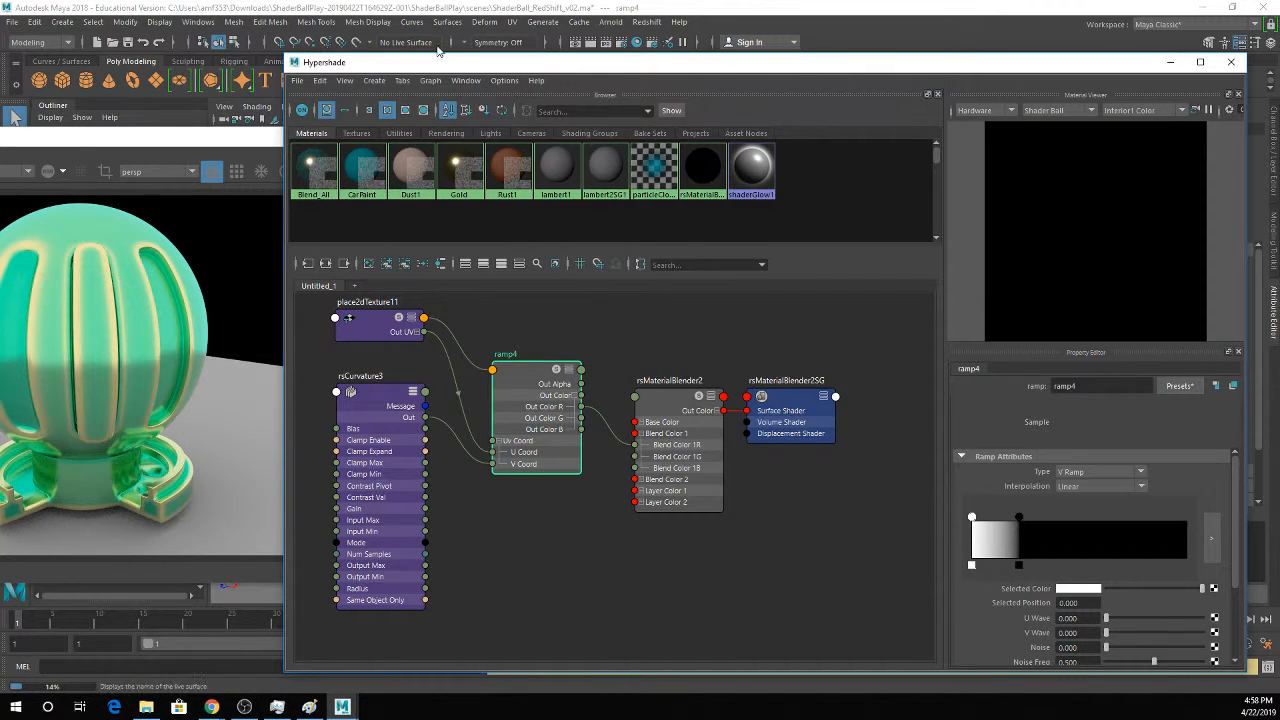
# Try assigning the existing CarPaint material to the shader ball for comparison, and undo the assignment.
pyautogui.moveTo(415, 65); pyautogui.dragTo(750, 77)
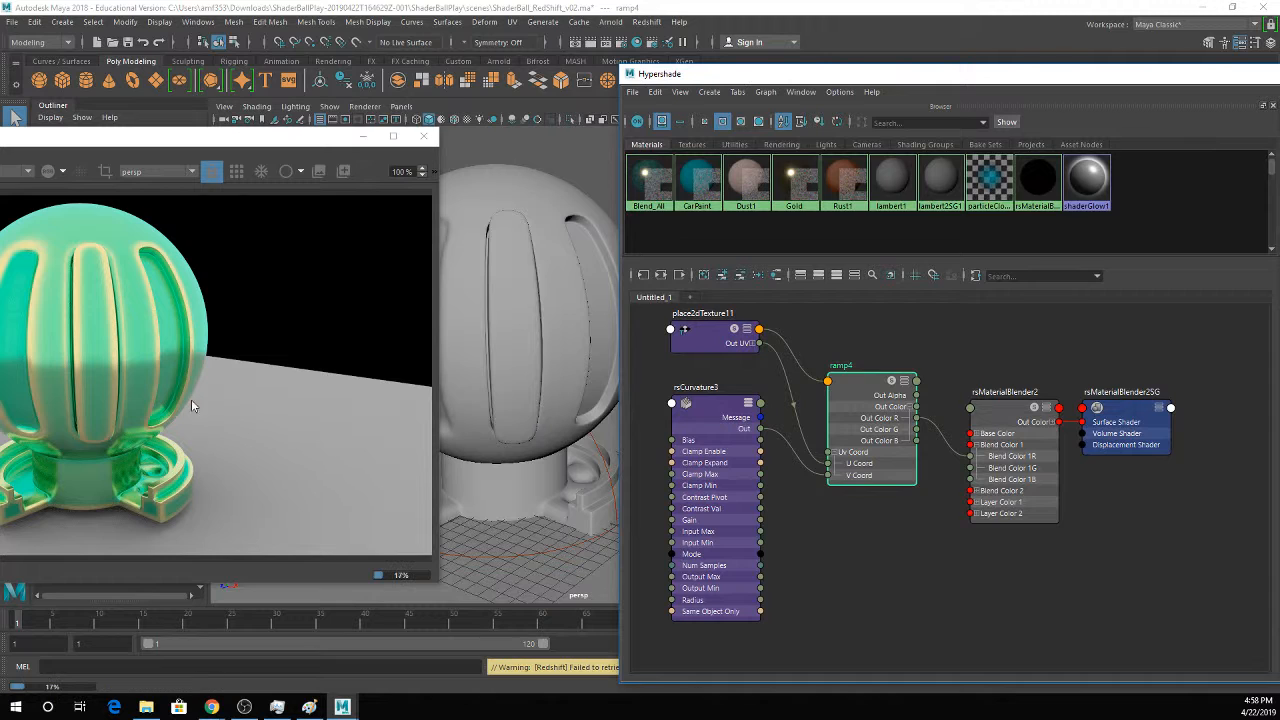
pyautogui.moveTo(697, 180); pyautogui.dragTo(571, 397, button='middle')
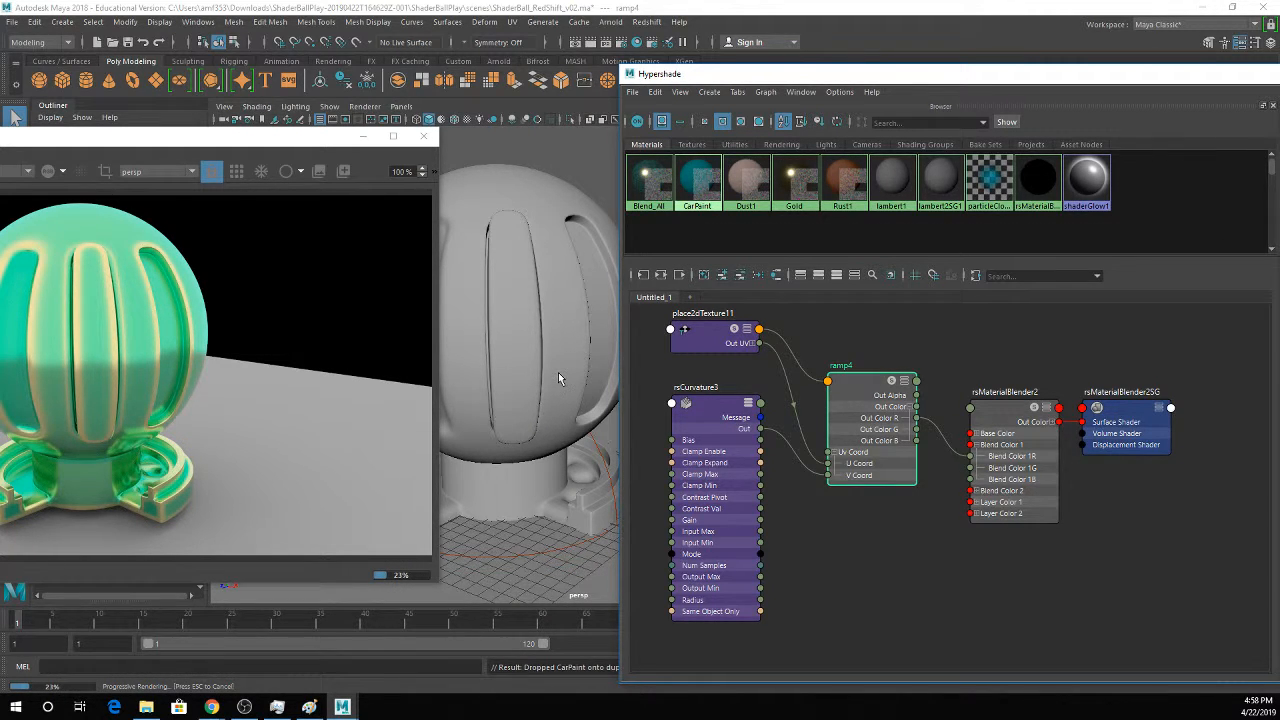
pyautogui.click(573, 249)
pyautogui.rightClick(573, 250)
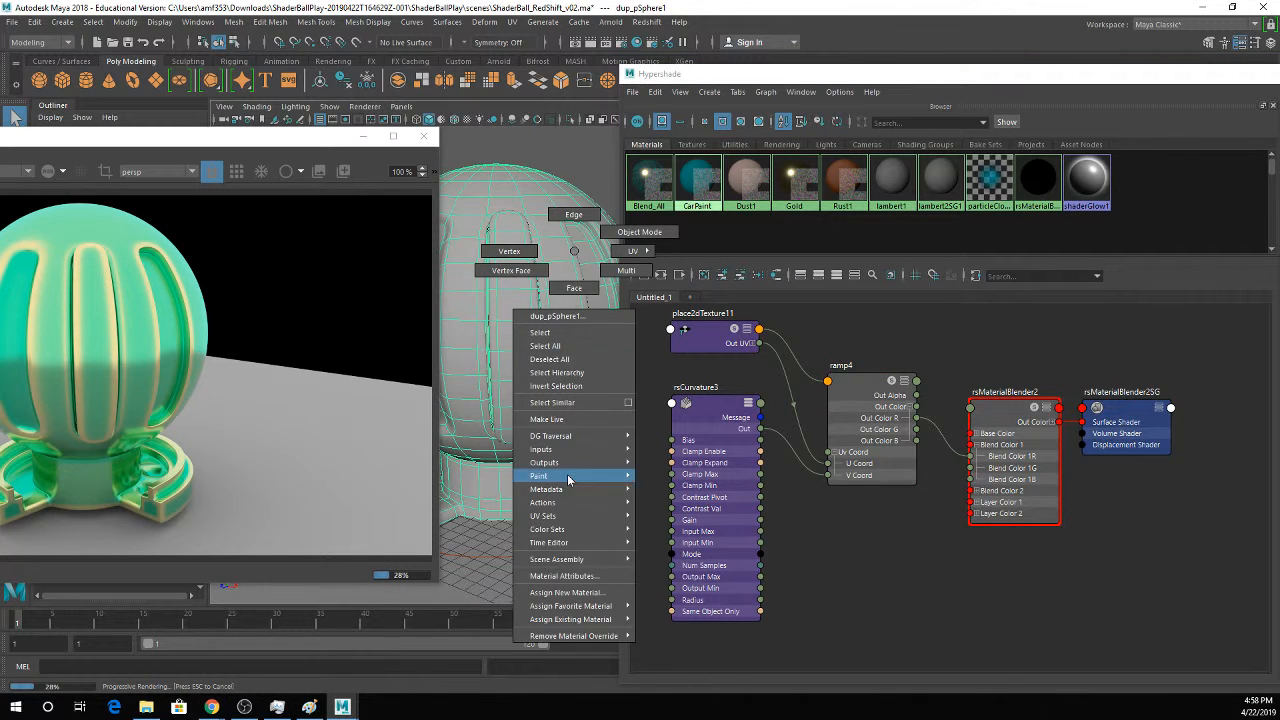
pyautogui.moveTo(585, 623)
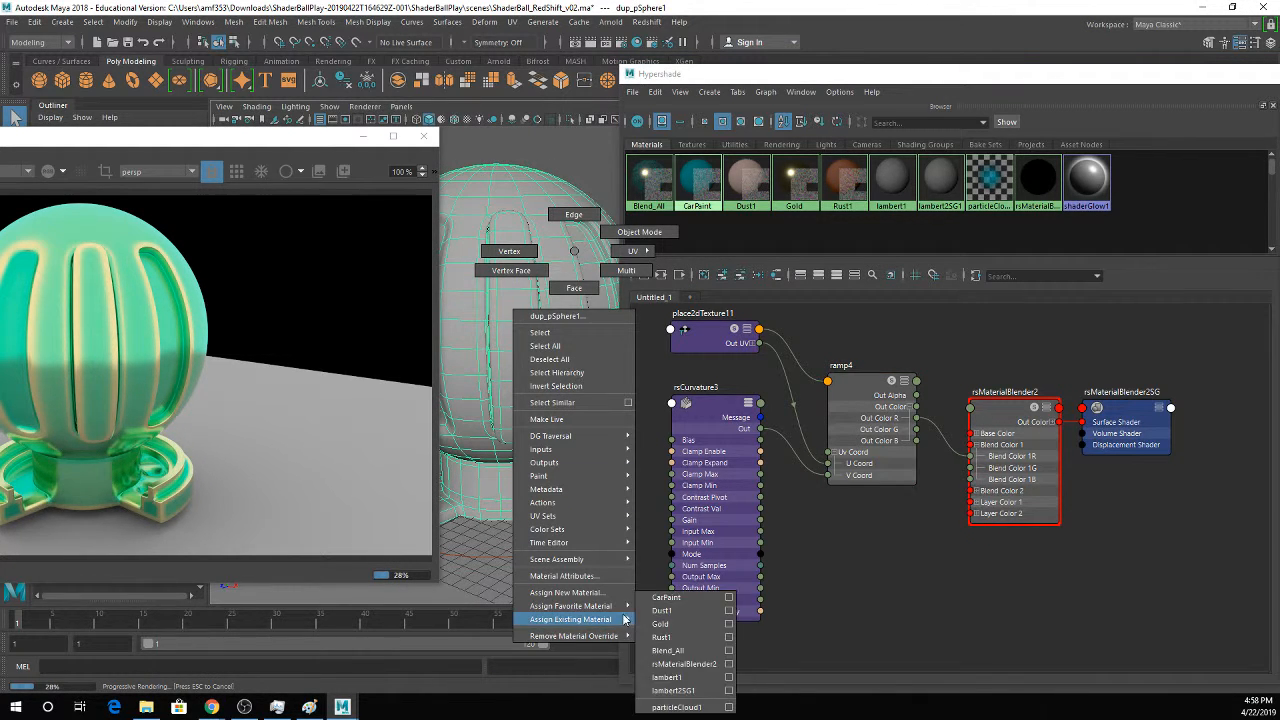
pyautogui.click(665, 597)
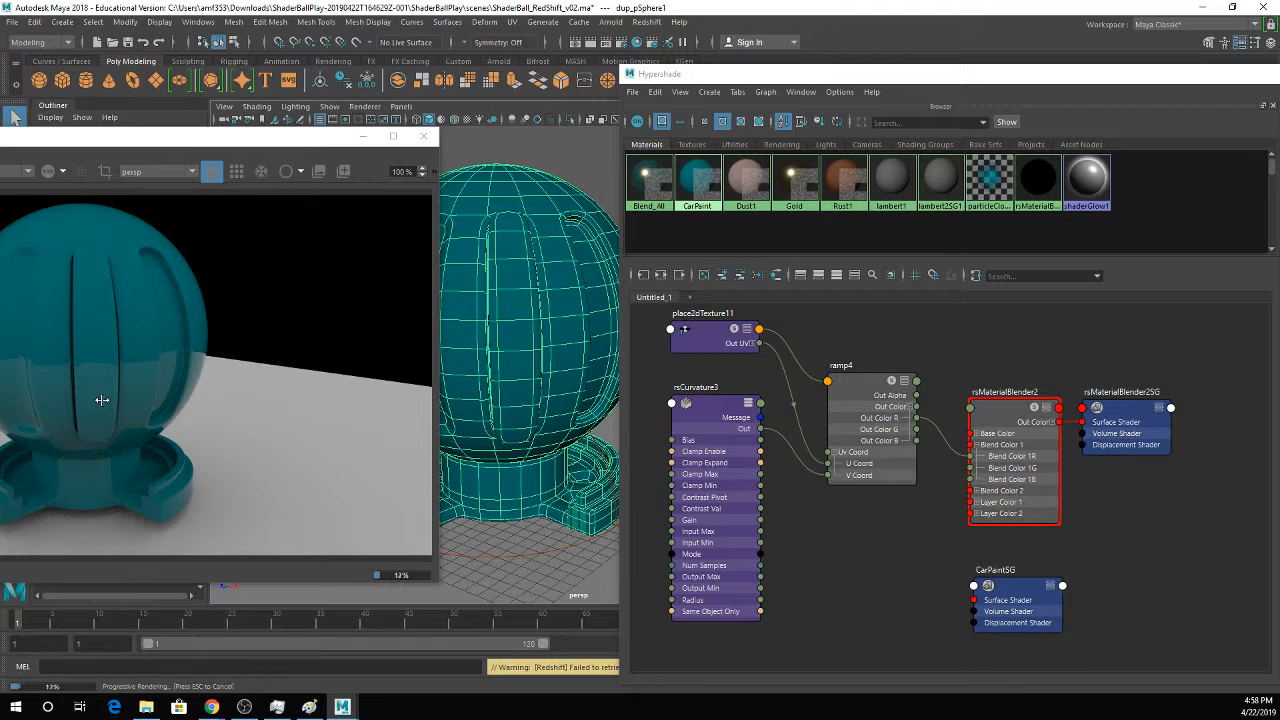
pyautogui.hotkey('ctrl', 'z')
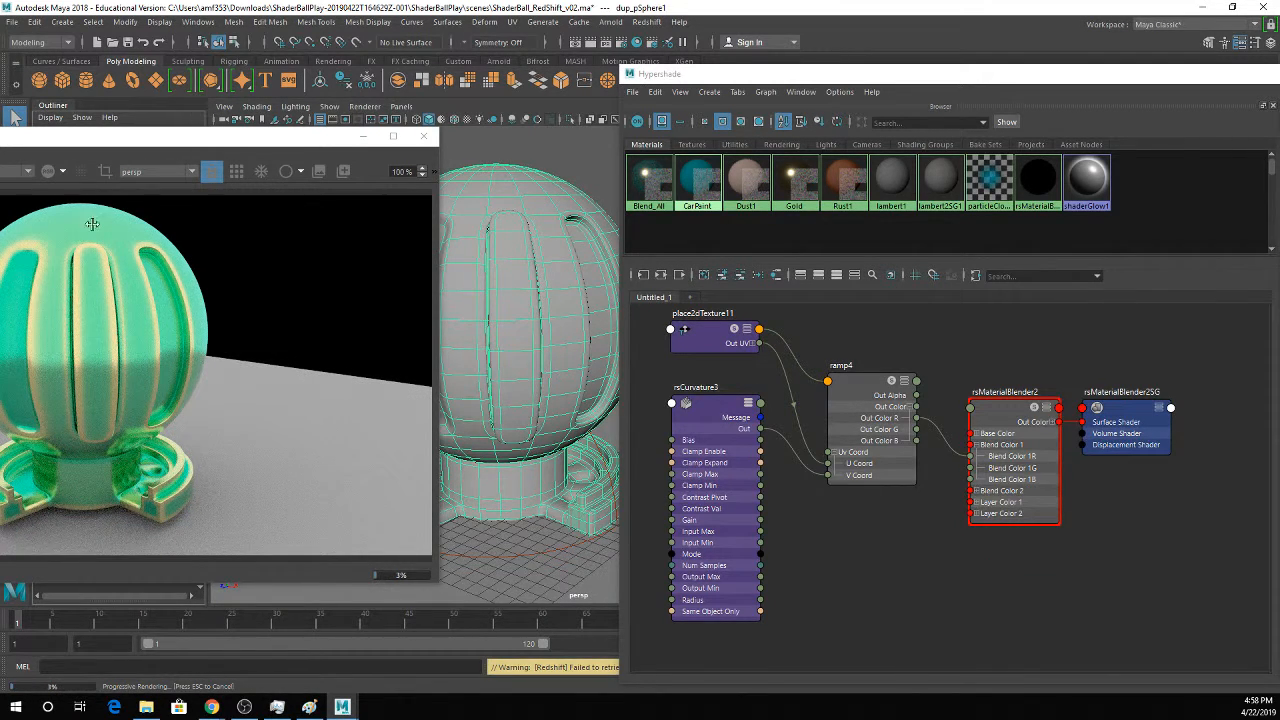
pyautogui.moveTo(868, 72); pyautogui.dragTo(525, 66)
# Connect the ramp's full Out Color to the blender's Blend Color 1, replacing the single-channel red connection.
pyautogui.click(700, 412)
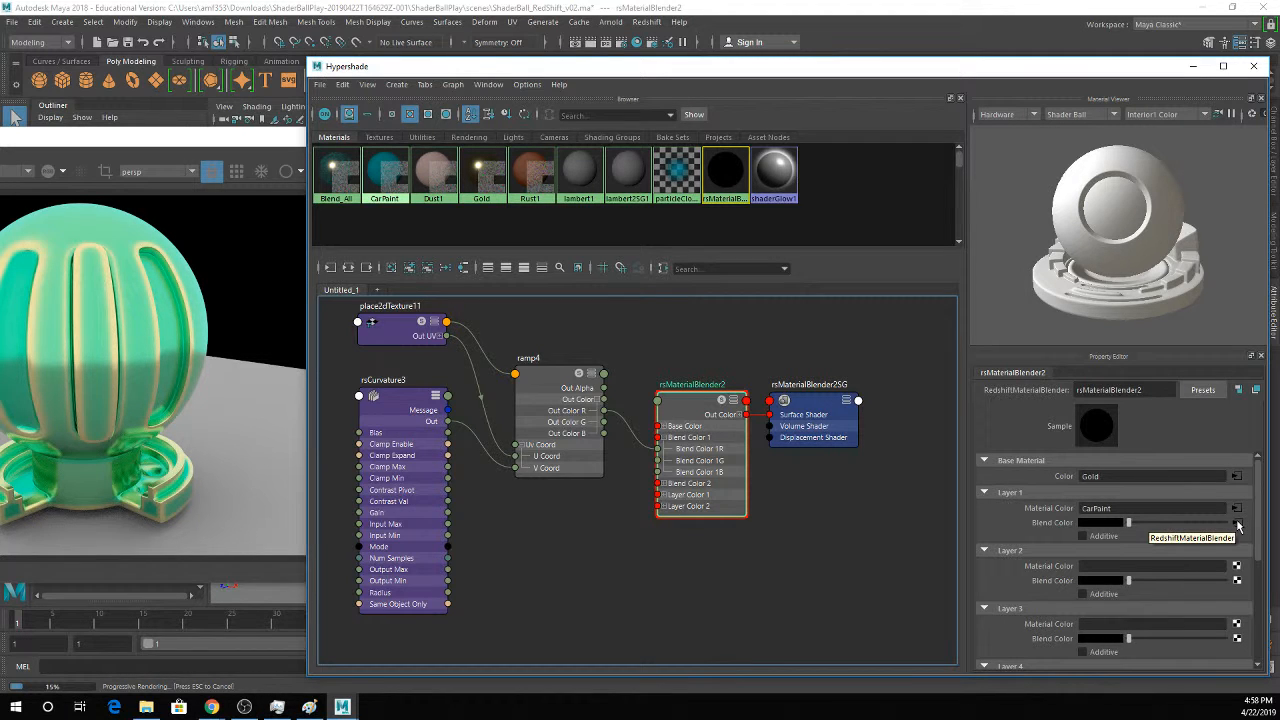
pyautogui.click(563, 372)
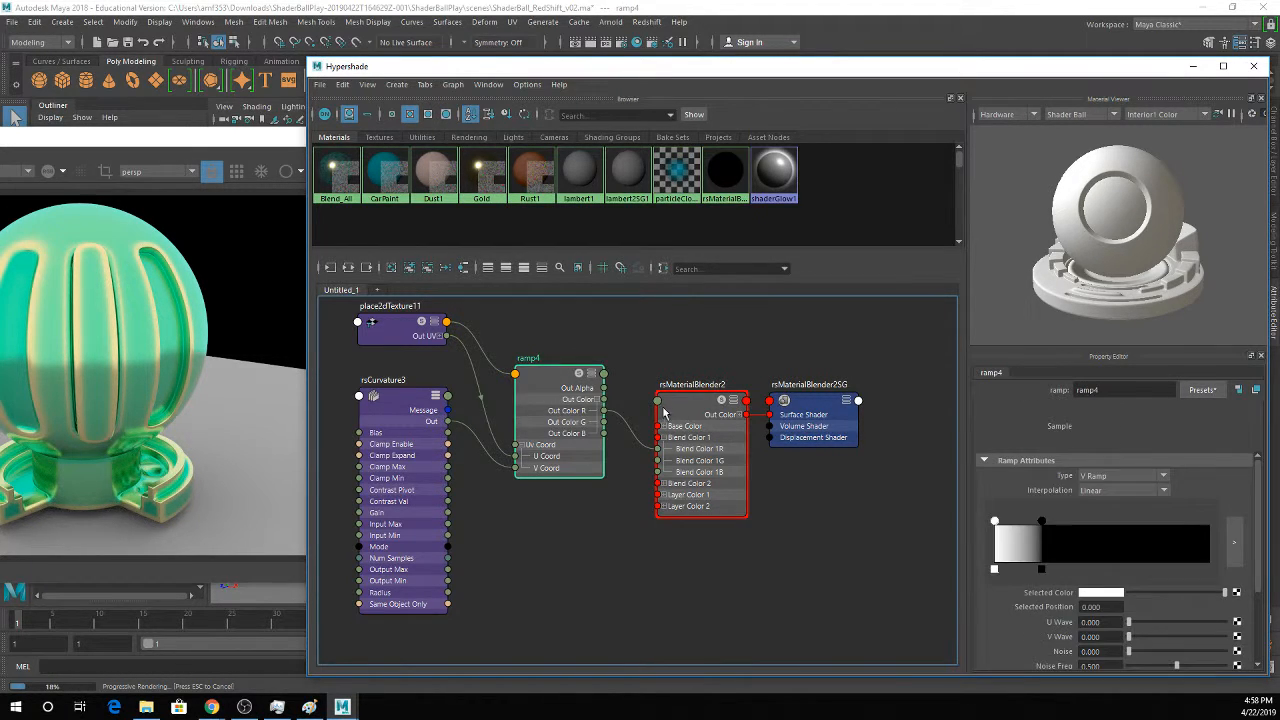
pyautogui.click(677, 412)
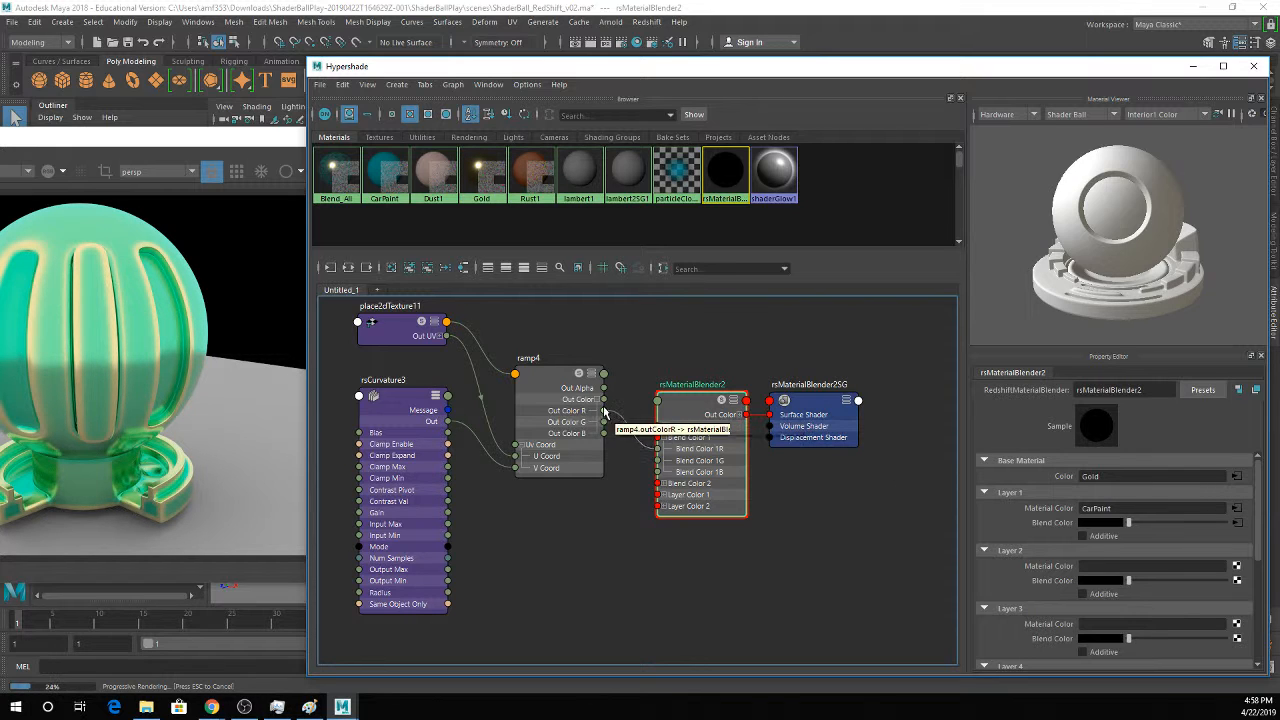
pyautogui.moveTo(604, 410); pyautogui.dragTo(659, 450)
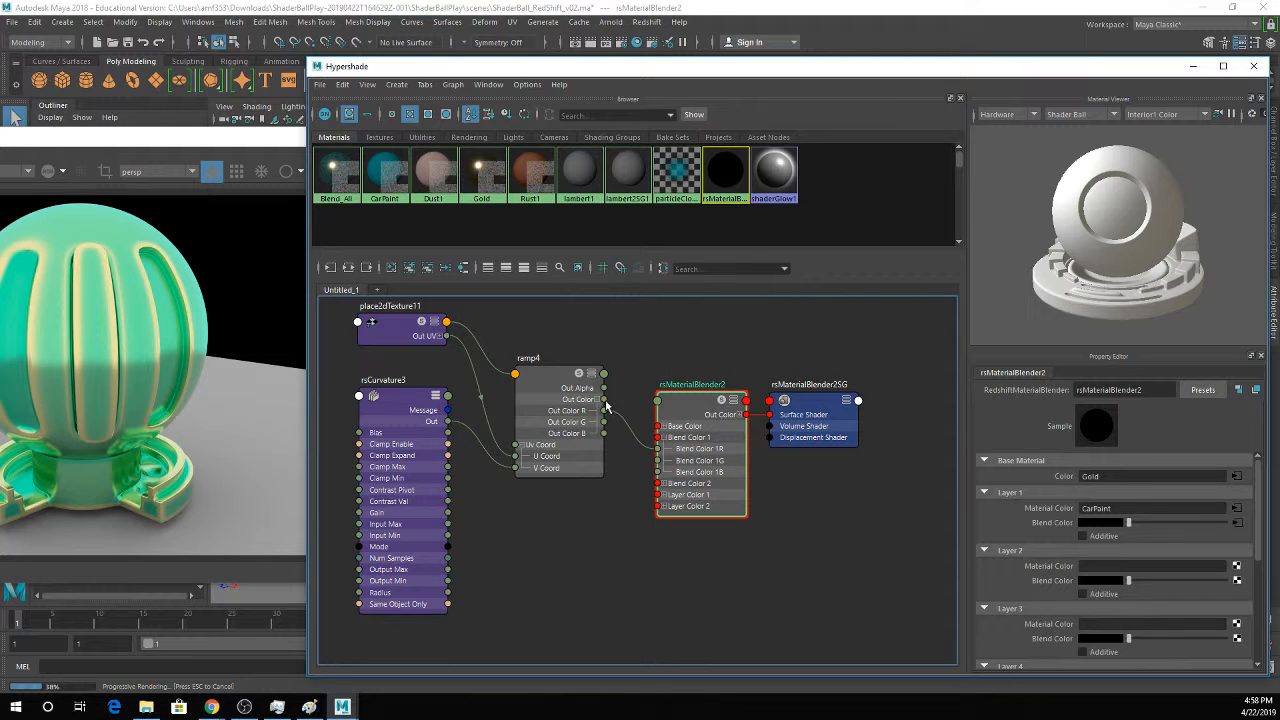
pyautogui.moveTo(604, 399); pyautogui.dragTo(658, 440)
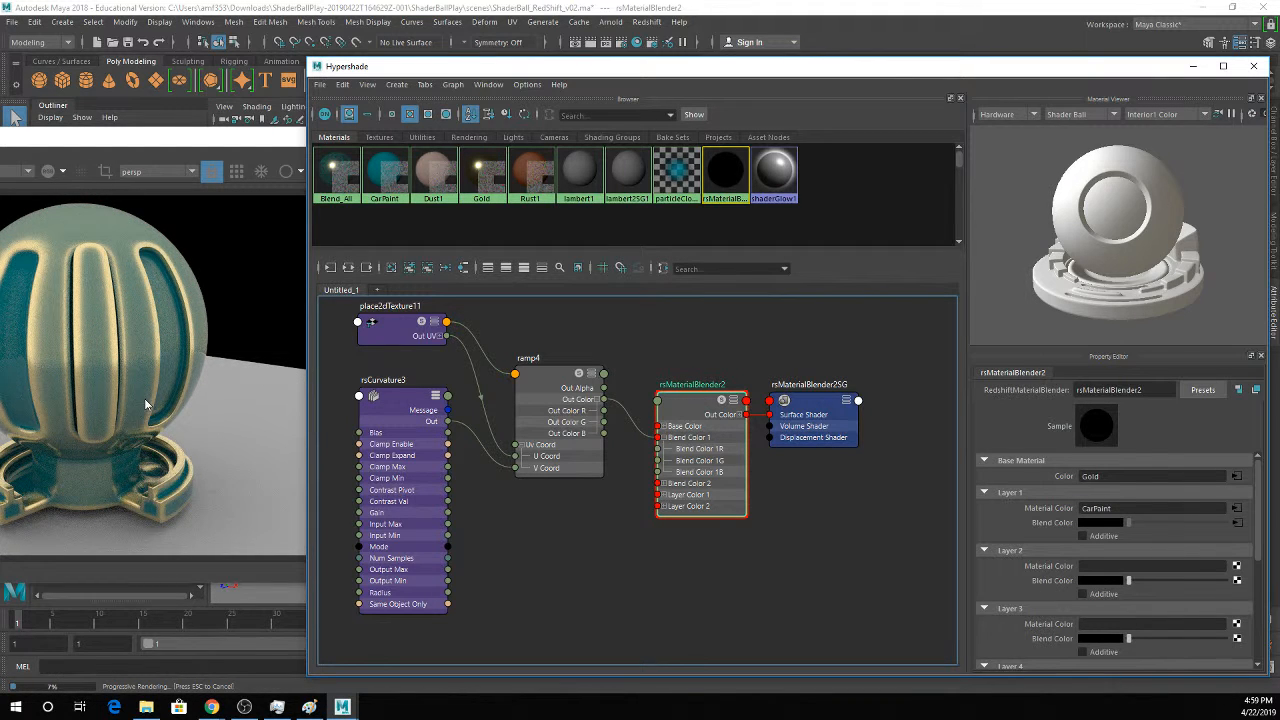
# Move the ramp's white marker to position 0.102 and save the scene, accepting the student version notice.
pyautogui.click(545, 376)
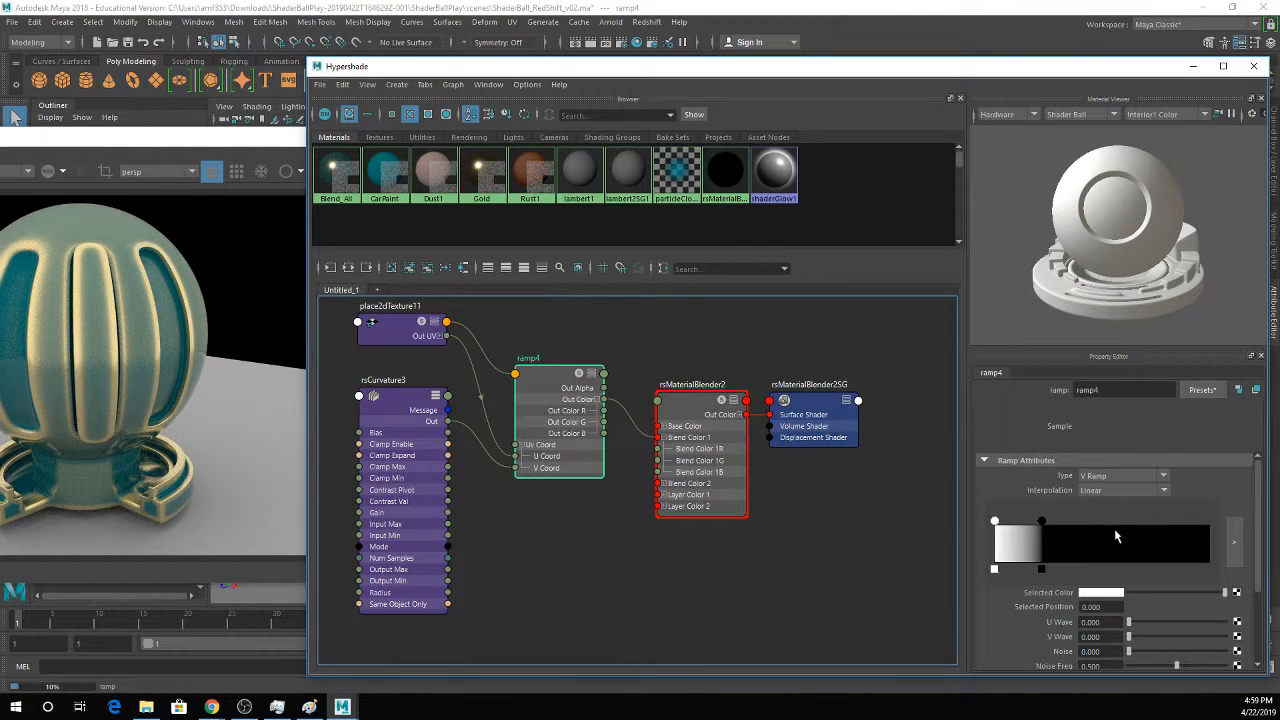
pyautogui.moveTo(994, 521); pyautogui.dragTo(1016, 522)
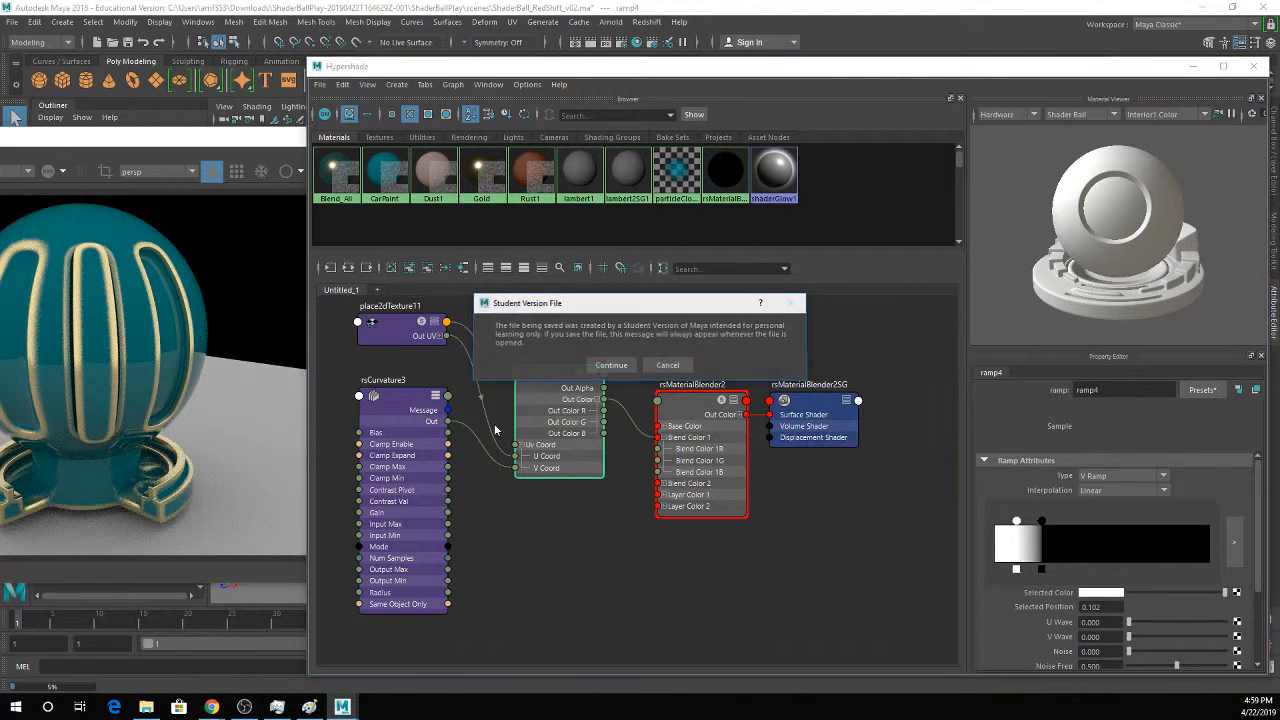
pyautogui.click(605, 366)
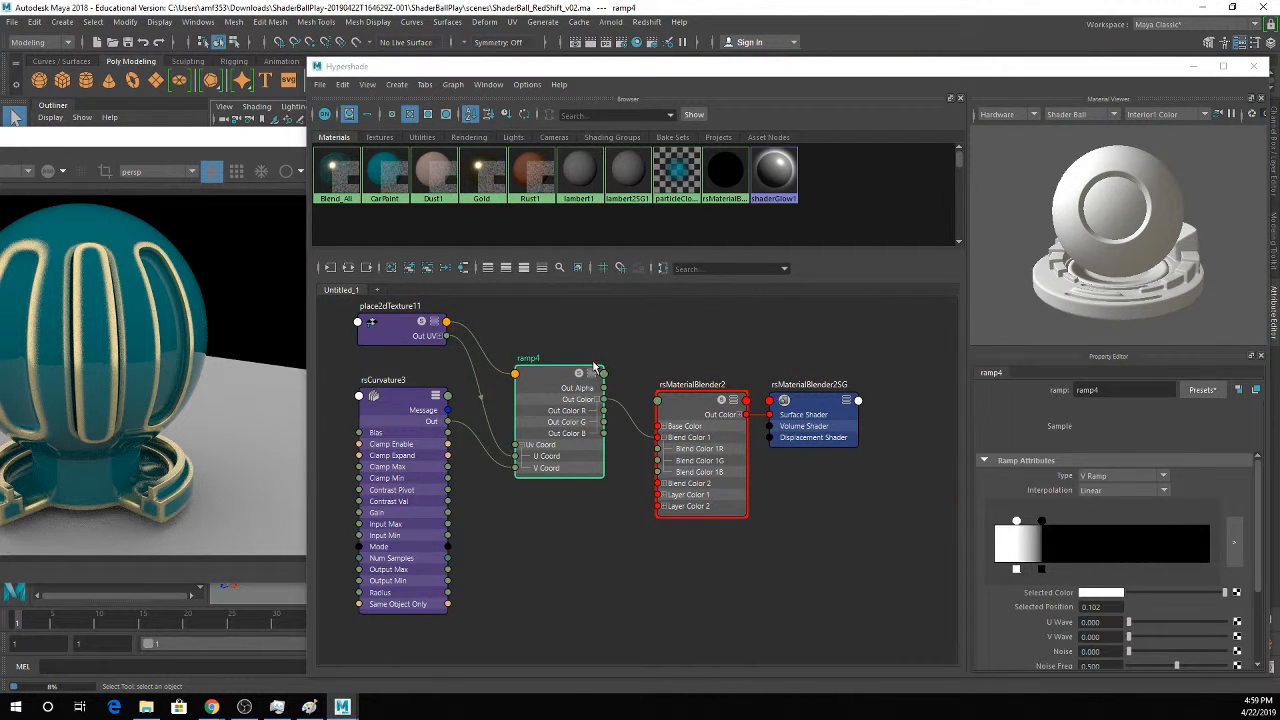
pyautogui.keyDown('alt'); pyautogui.moveTo(557, 388); pyautogui.dragTo(812, 369, button='middle'); pyautogui.keyUp('alt')
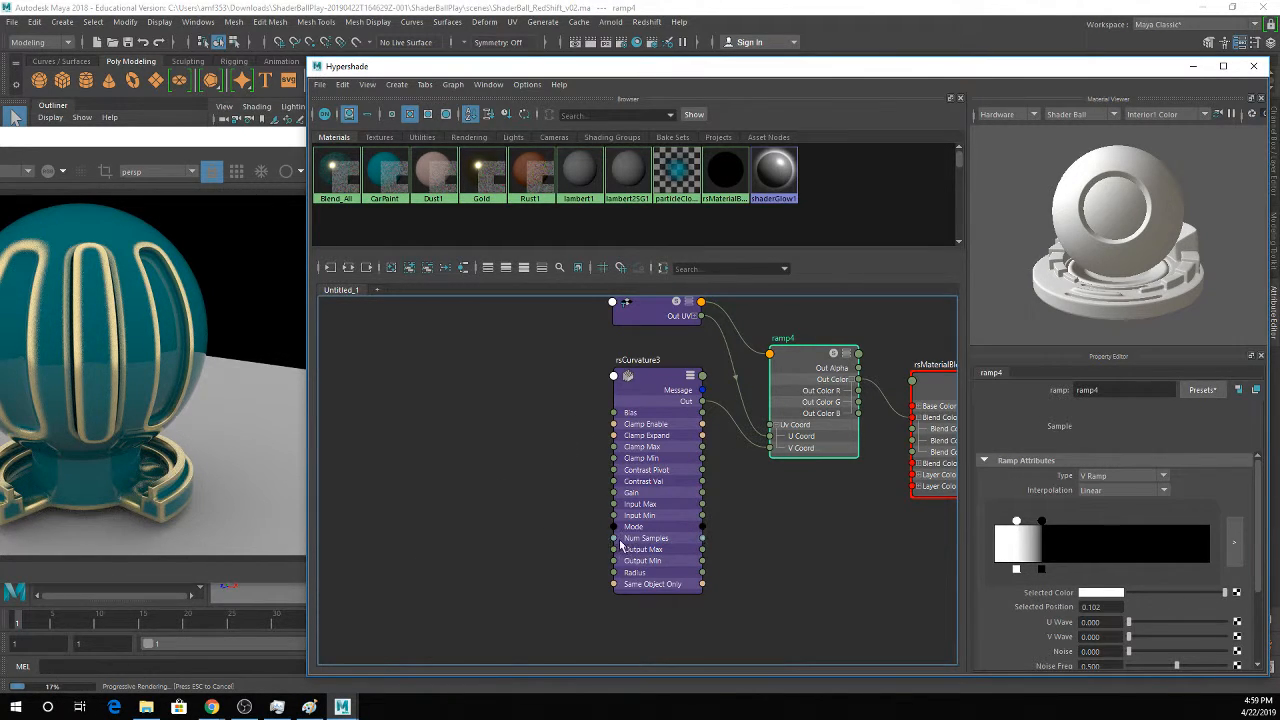
pyautogui.press('Tab')
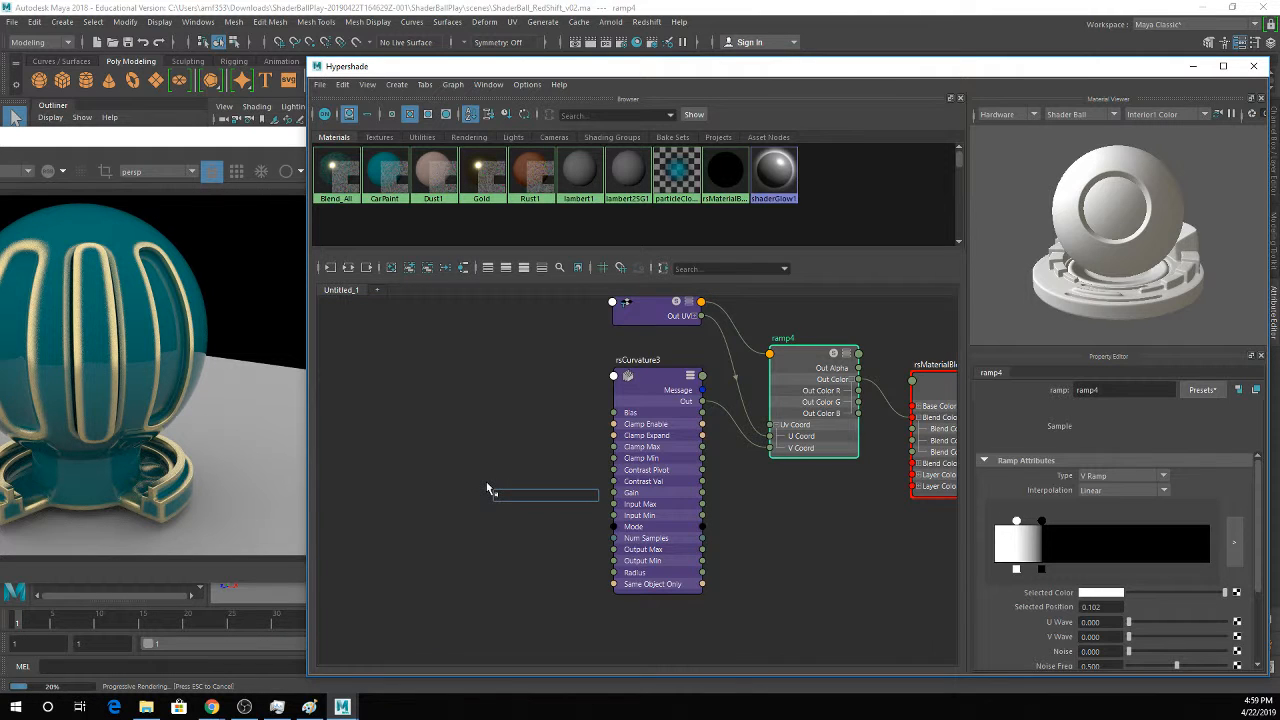
pyautogui.write('noise')
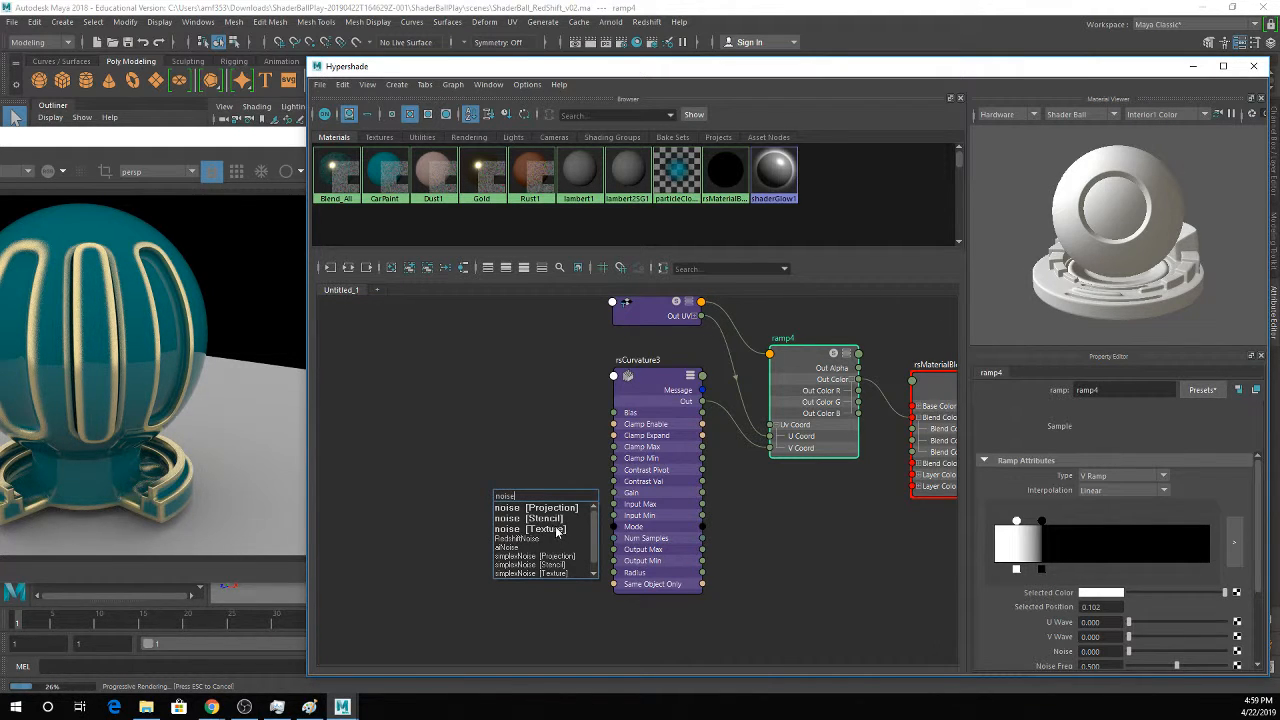
pyautogui.click(540, 539)
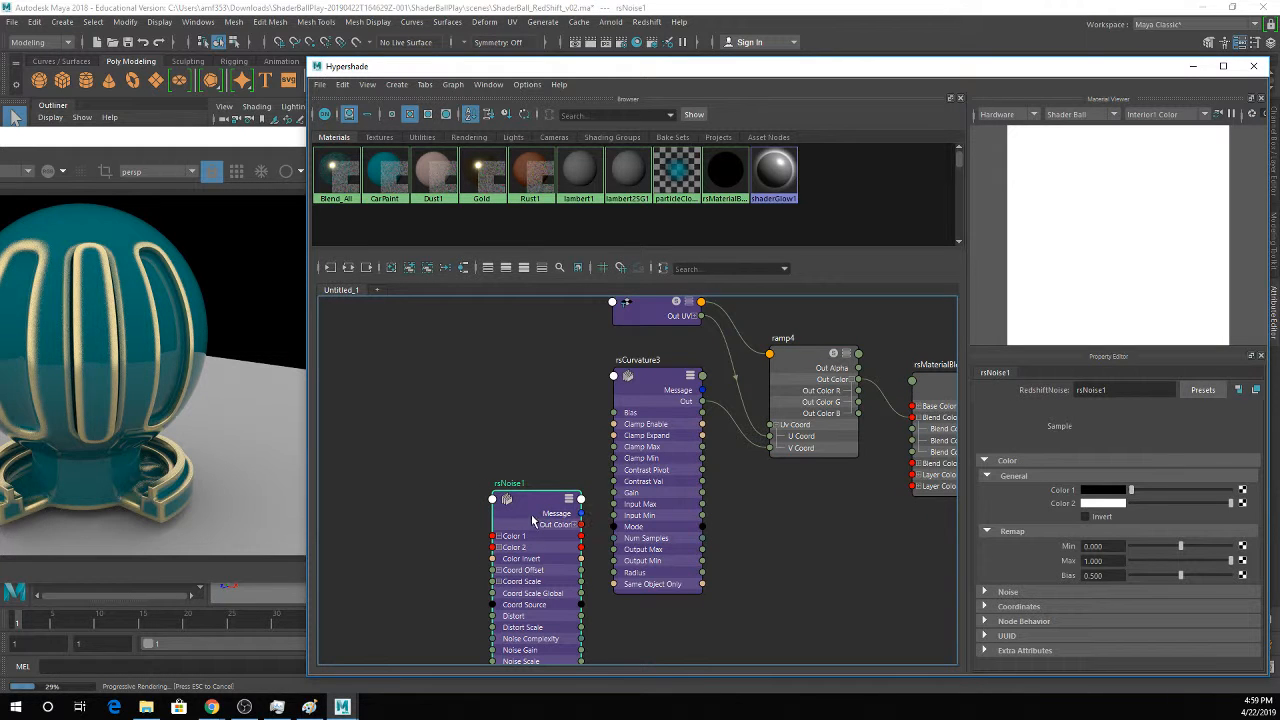
pyautogui.moveTo(531, 514); pyautogui.dragTo(446, 458)
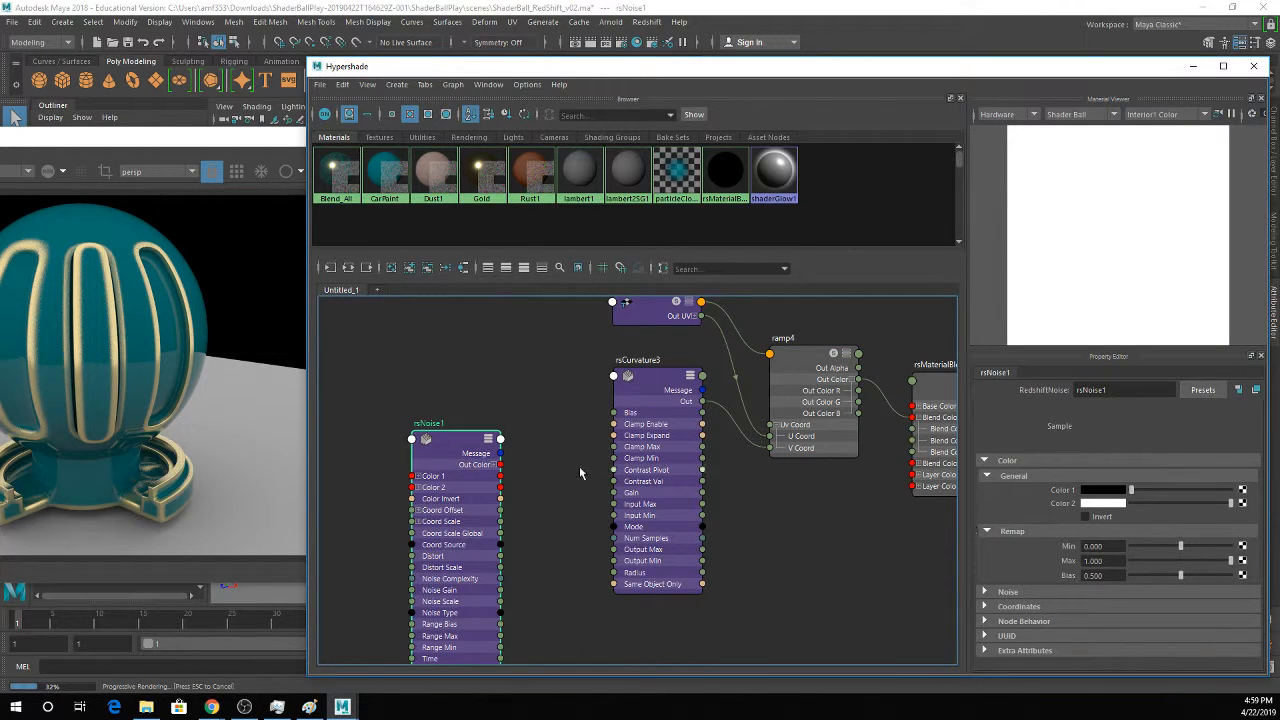
pyautogui.press('Delete')
# Create a noise texture node beside the curvature node and place it beneath its place2dTexture node.
pyautogui.press('Tab')
pyautogui.write('noi')
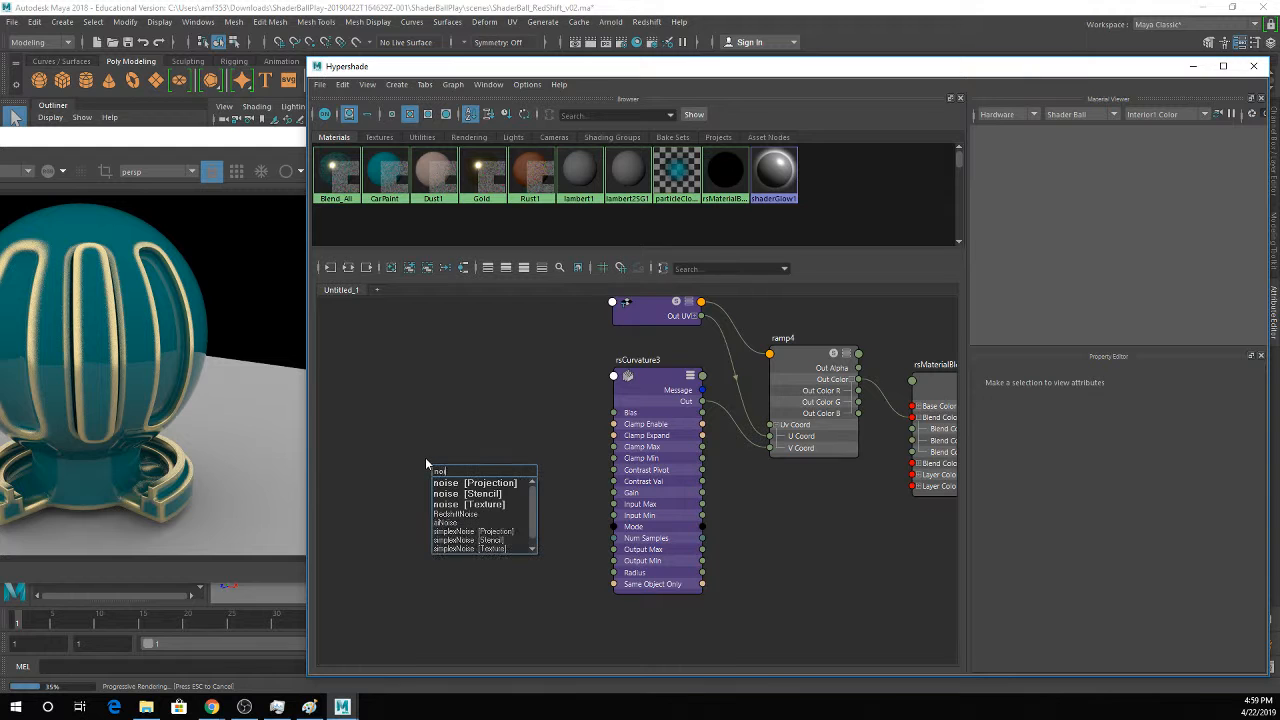
pyautogui.write('se')
pyautogui.click(445, 504)
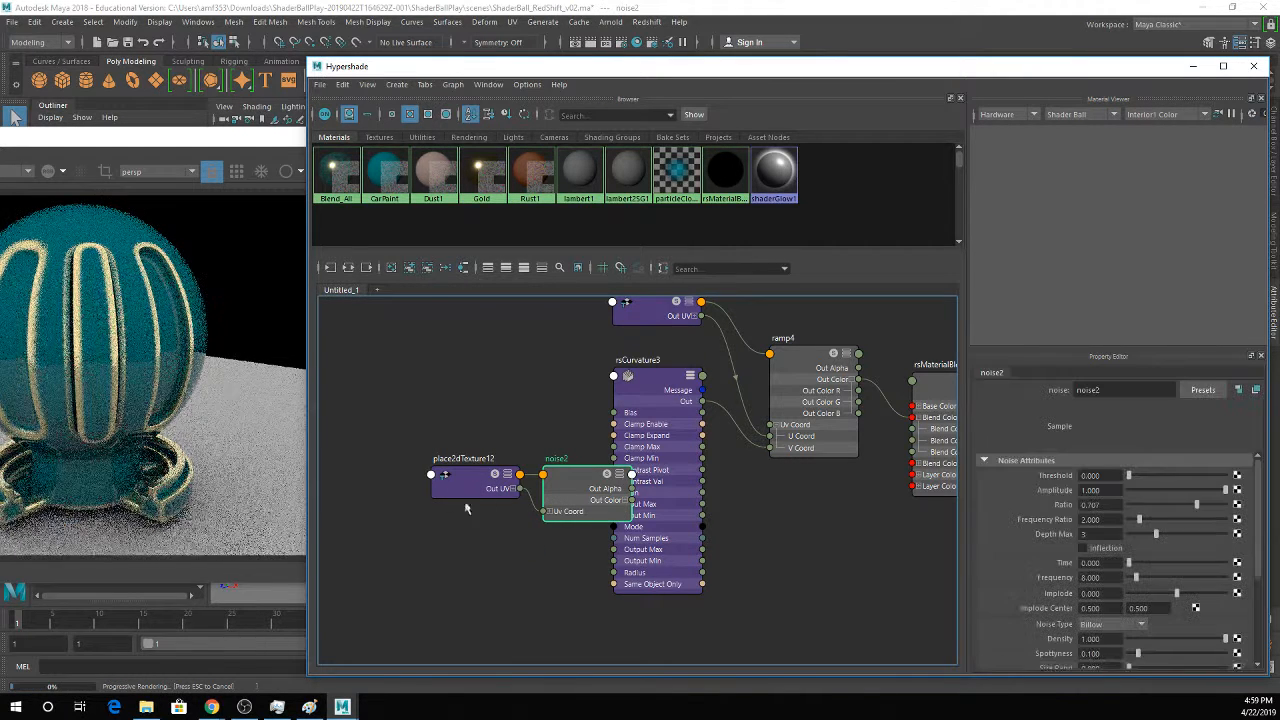
pyautogui.moveTo(569, 474); pyautogui.dragTo(435, 525)
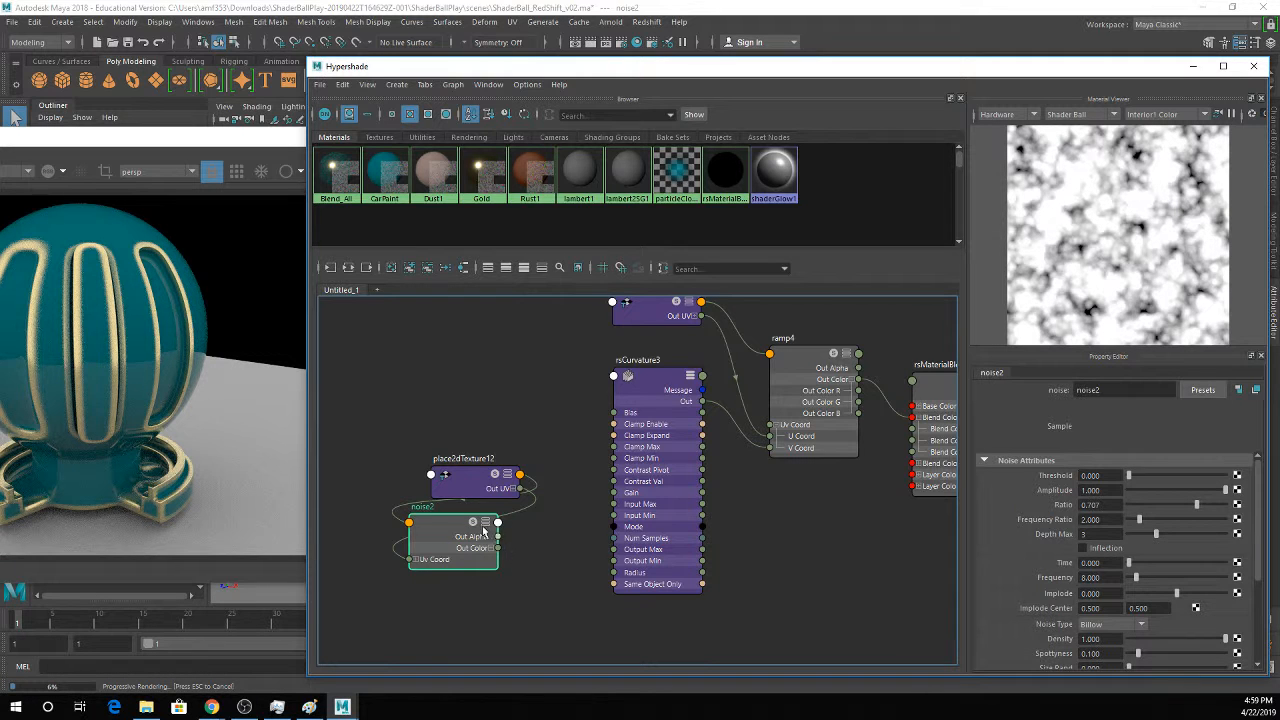
# Set the Repeat UV of the noise texture's place2dTexture node to 15 in both directions.
pyautogui.click(478, 488)
pyautogui.click(444, 475)
pyautogui.click(1086, 522)
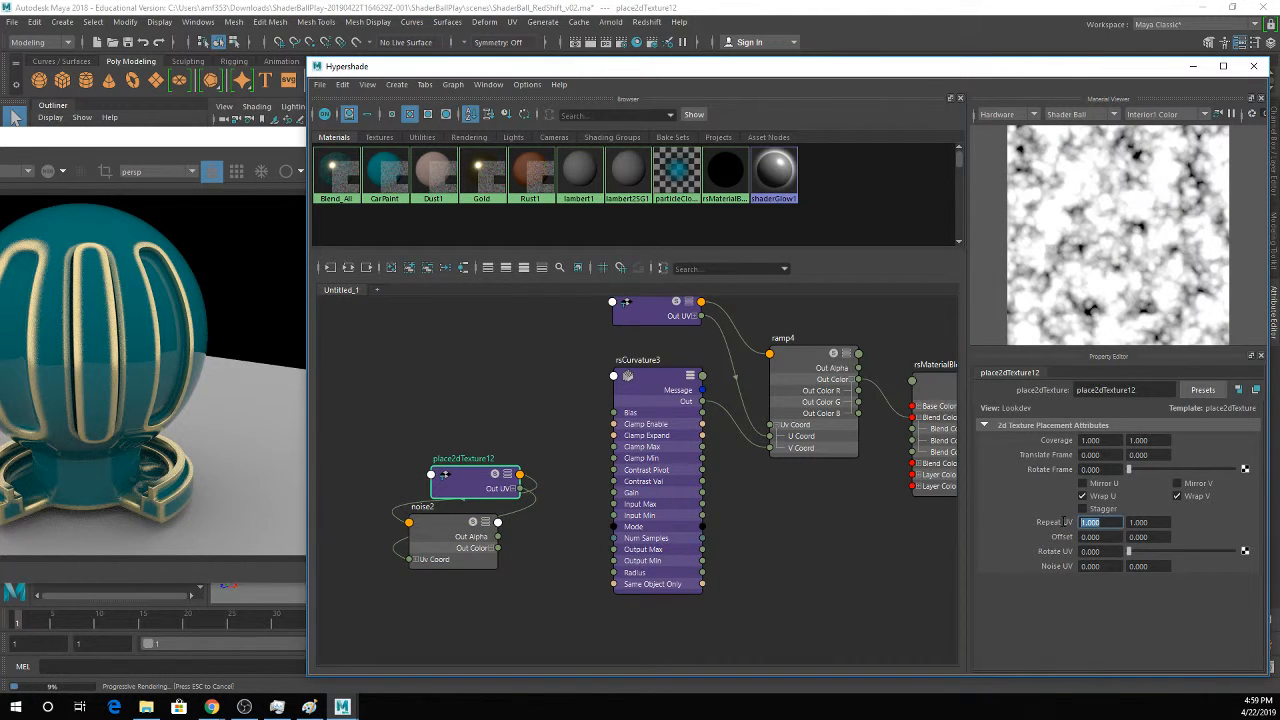
pyautogui.write('15')
pyautogui.press('Tab')
pyautogui.write('15')
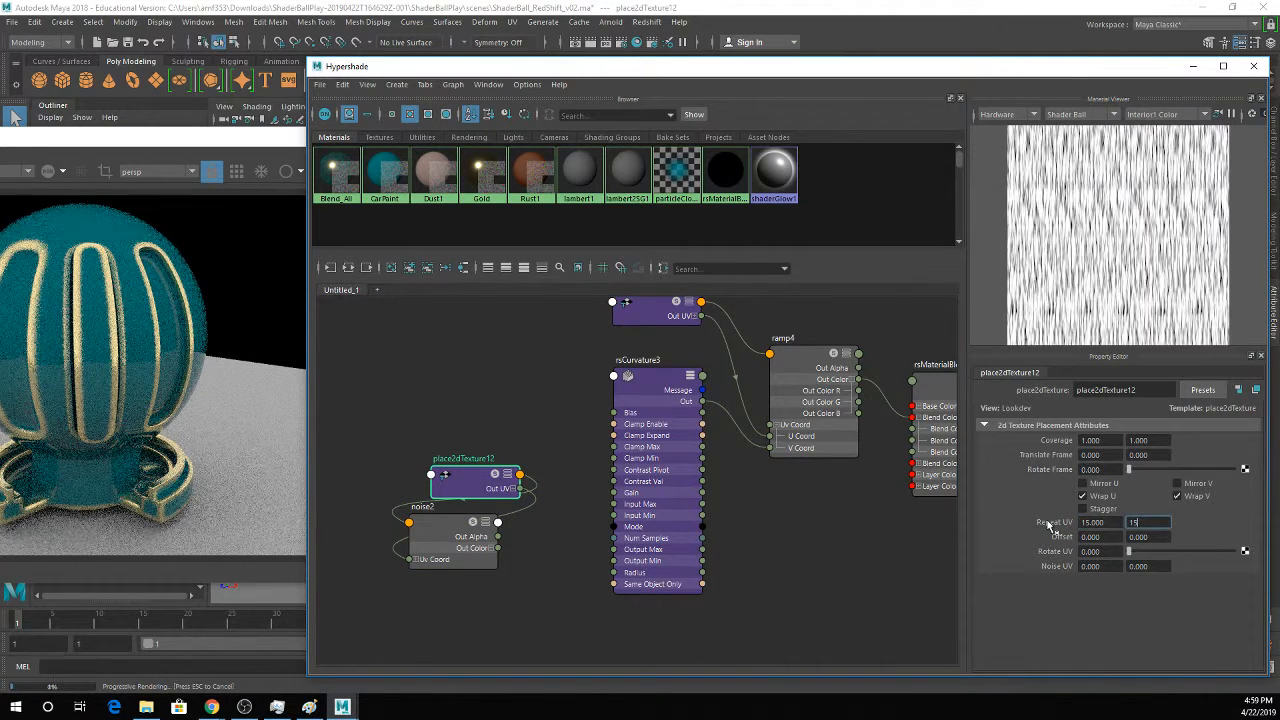
pyautogui.press('Return')
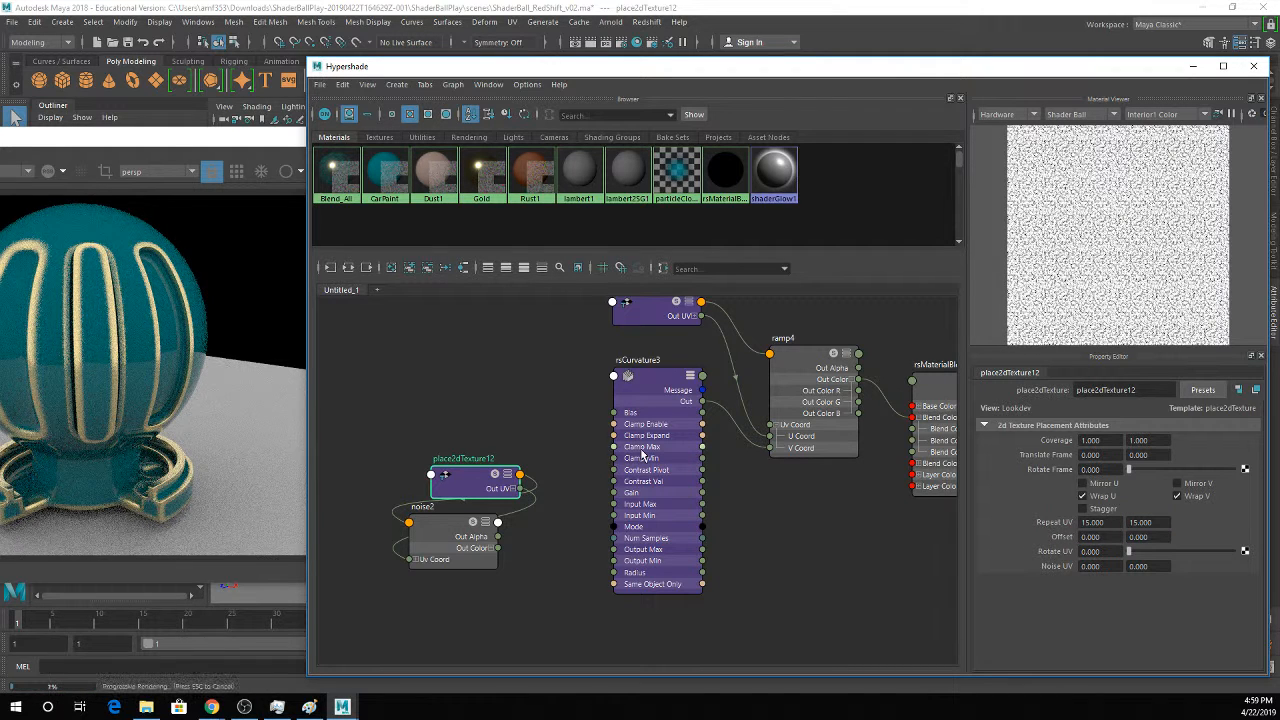
# Connect the noise texture's Out Color R to the curvature node's Contrast Val, and set the noise amplitude to 0.538.
pyautogui.click(461, 538)
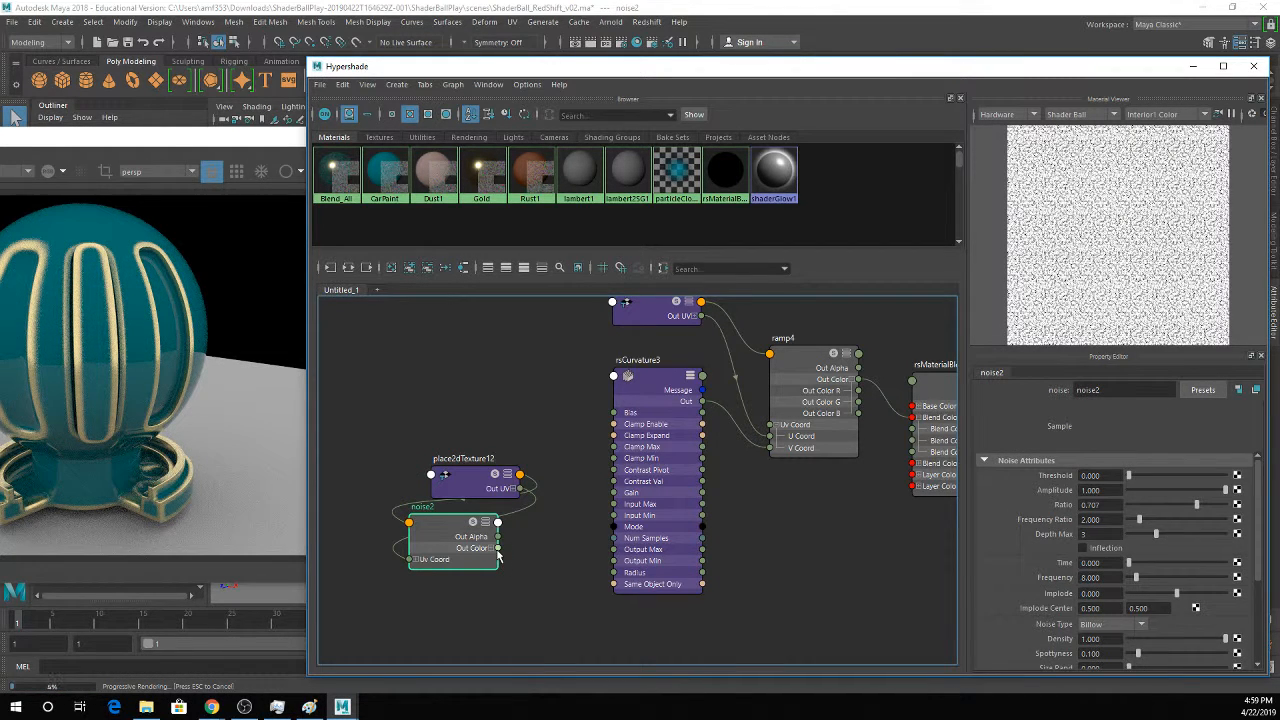
pyautogui.moveTo(497, 550); pyautogui.dragTo(633, 489)
pyautogui.click(489, 549)
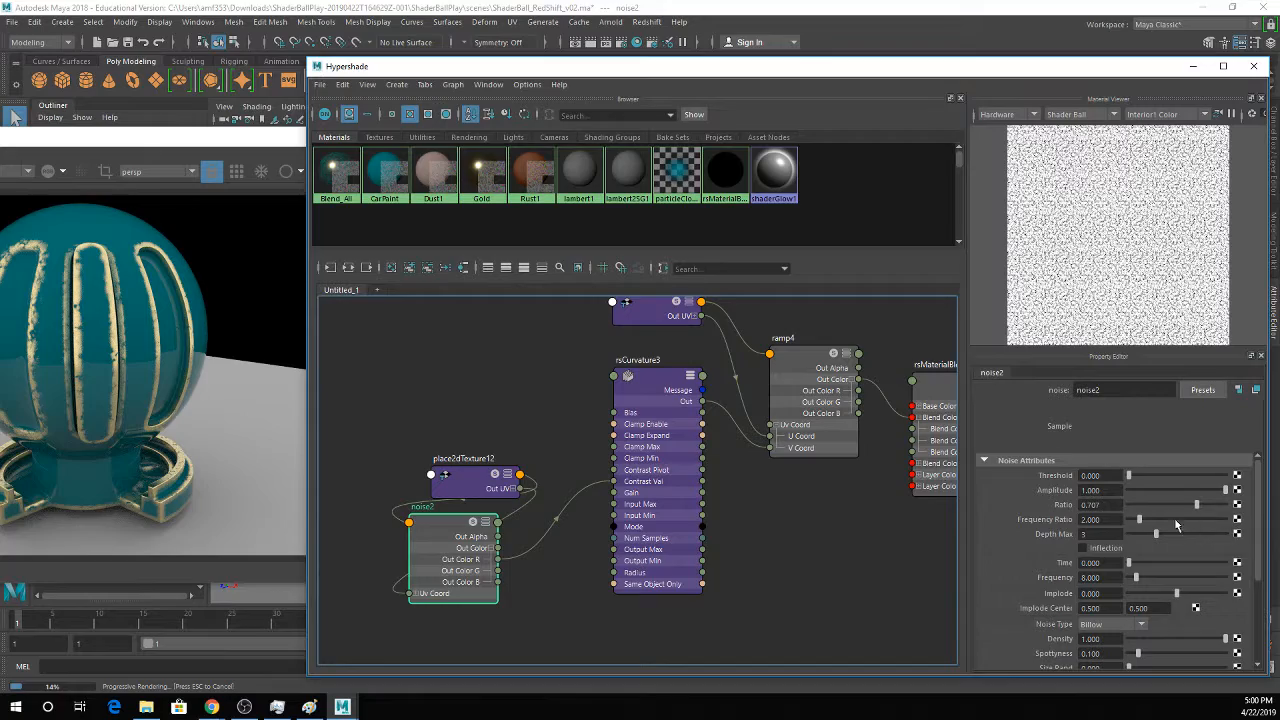
pyautogui.moveTo(1227, 491); pyautogui.dragTo(1179, 491)
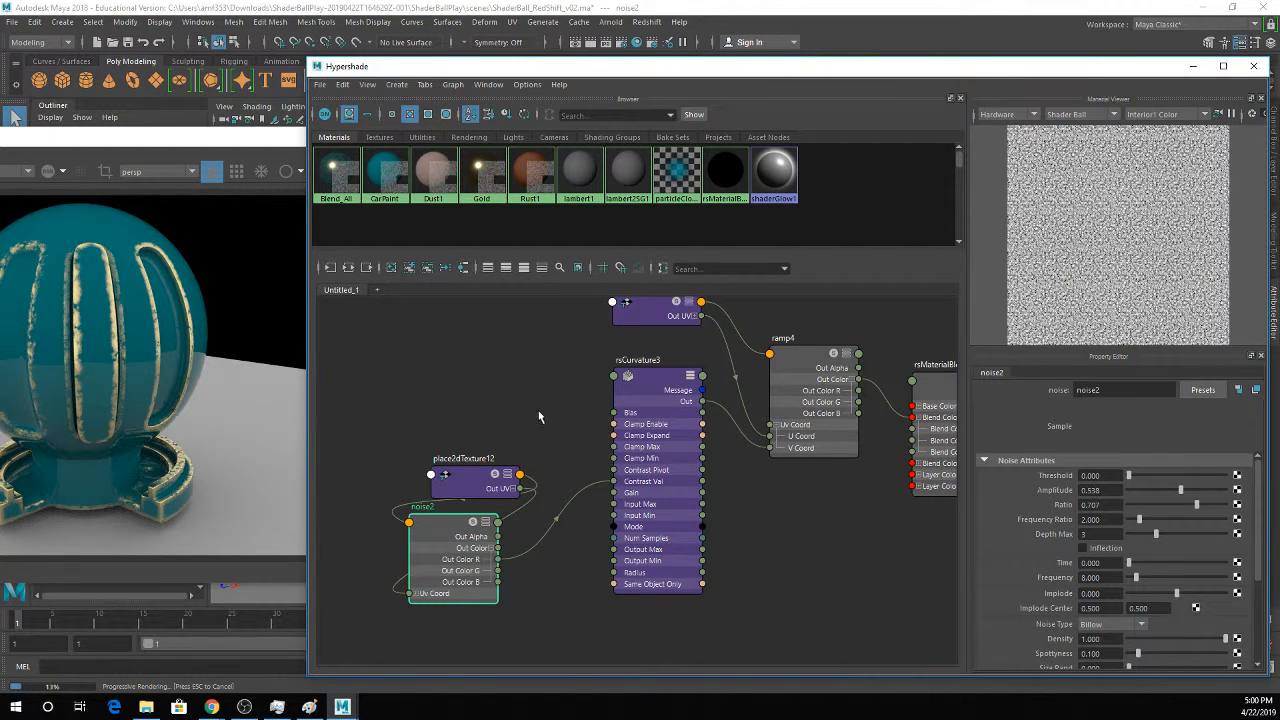
# Assign the Gold material as the Layer 2 Material Color of the material blender.
pyautogui.keyDown('alt'); pyautogui.moveTo(538, 416); pyautogui.dragTo(530, 451, button='middle'); pyautogui.keyUp('alt')
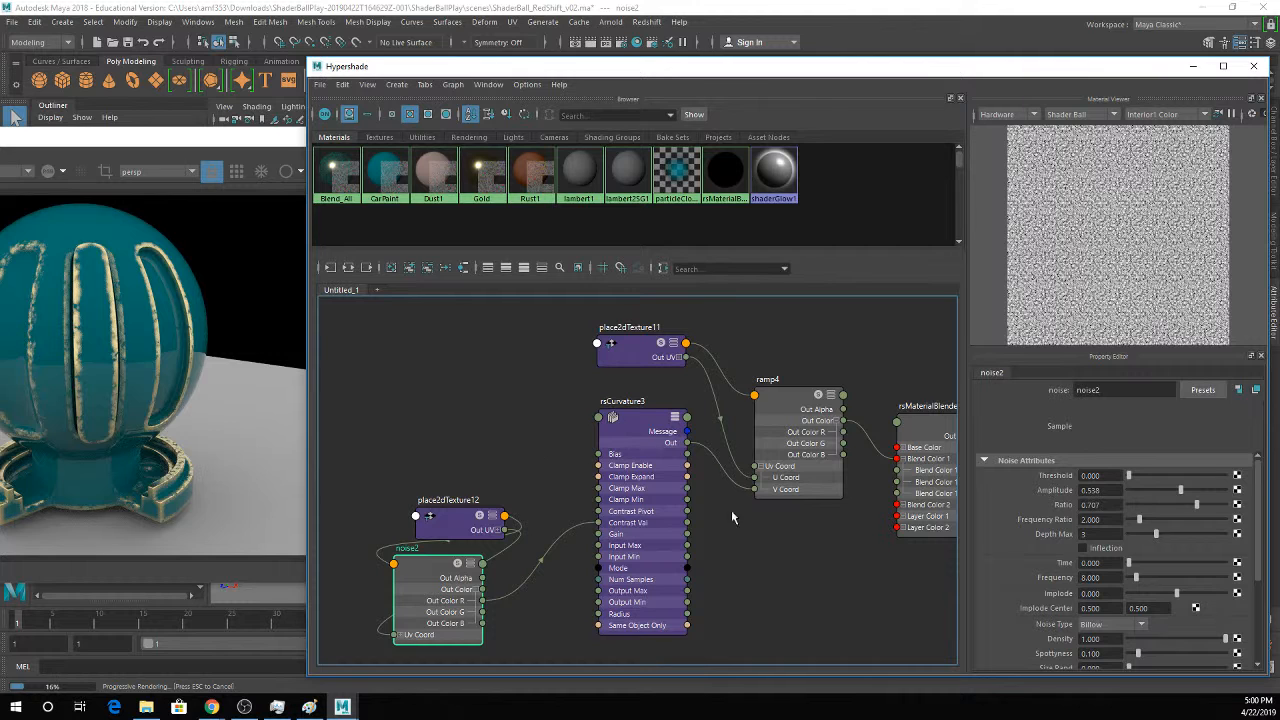
pyautogui.keyDown('alt'); pyautogui.moveTo(780, 528); pyautogui.dragTo(573, 518, button='middle'); pyautogui.keyUp('alt')
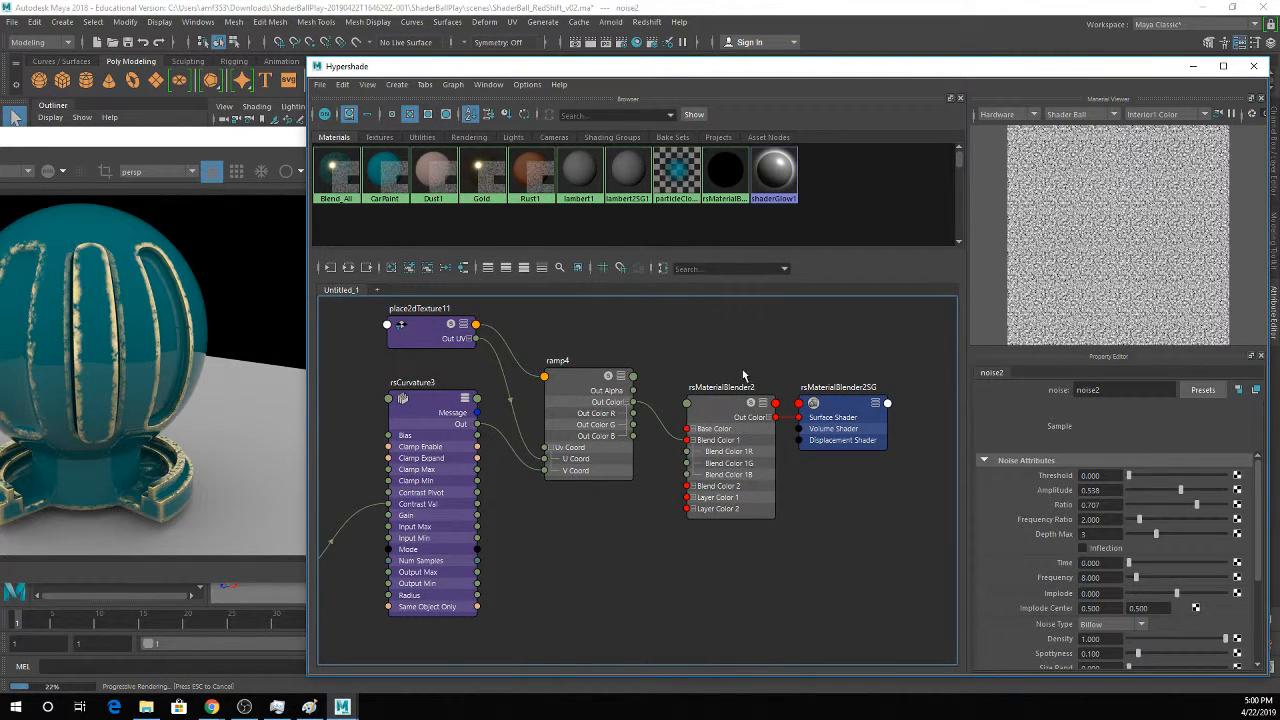
pyautogui.click(700, 414)
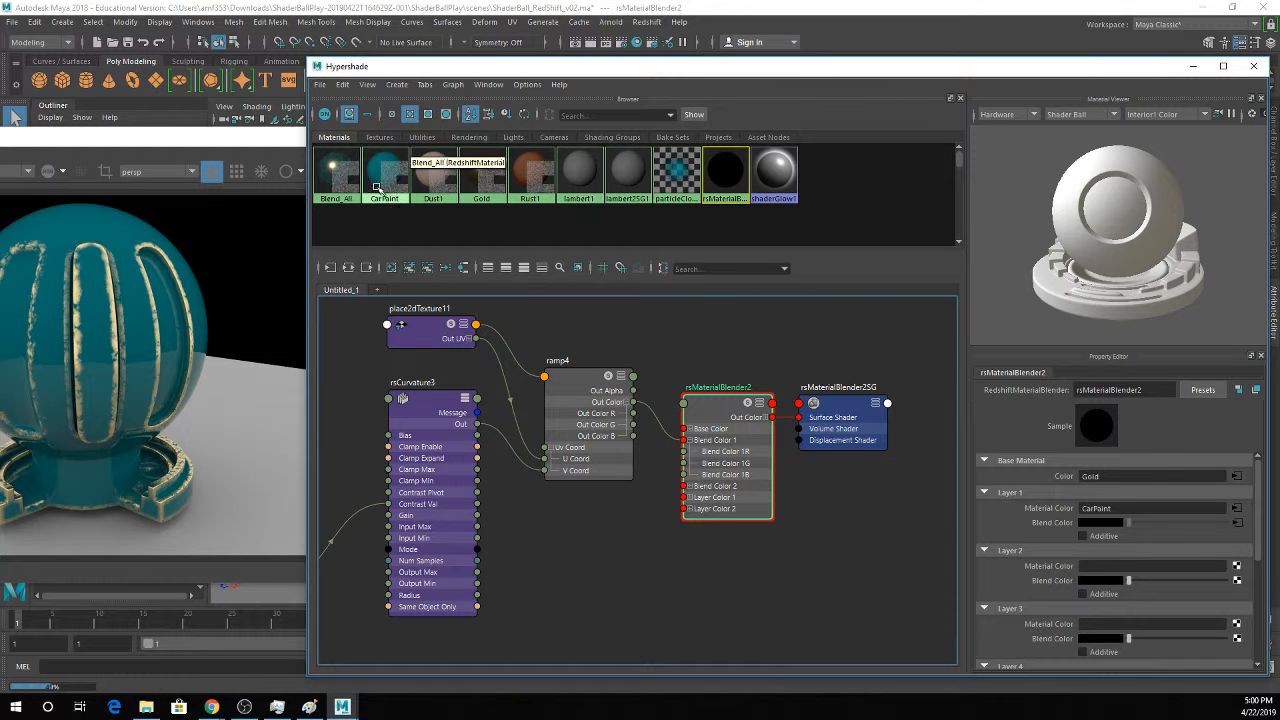
pyautogui.moveTo(1008, 545); pyautogui.dragTo(1048, 568, button='middle')
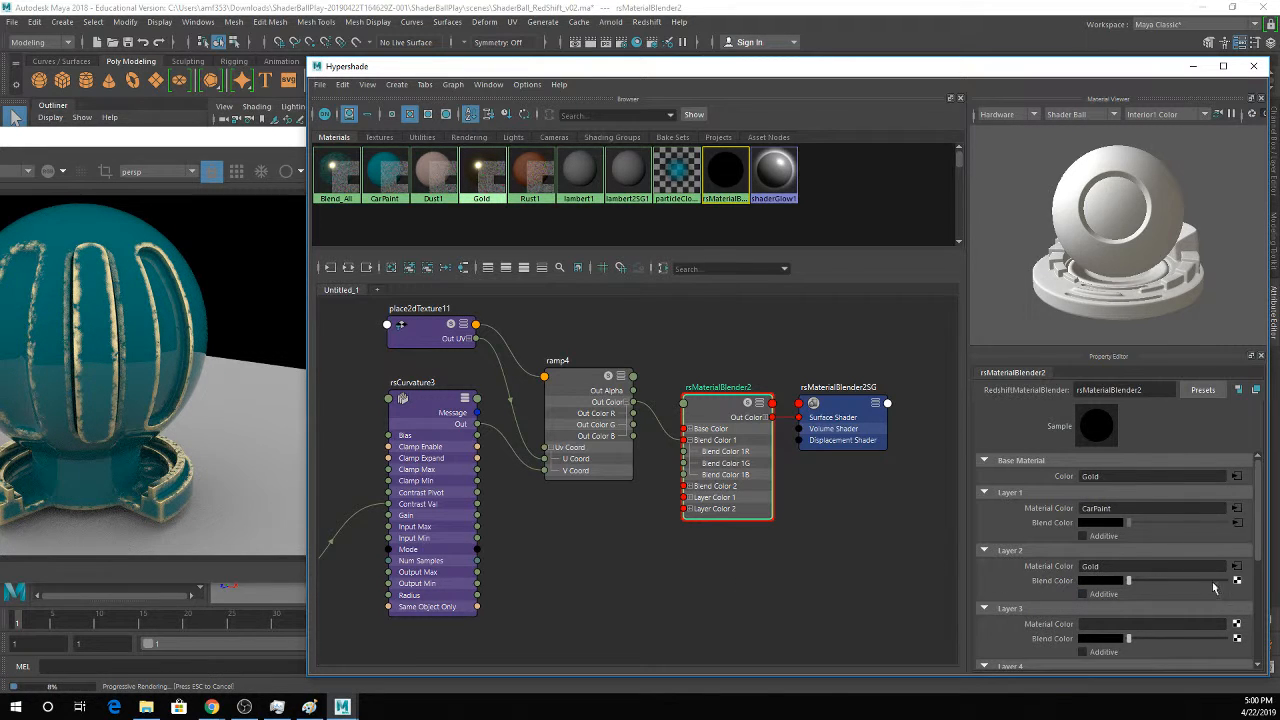
# Map the blender's Layer 2 Blend Color with a file texture that uses scratchTexture.jpg.
pyautogui.click(1237, 580)
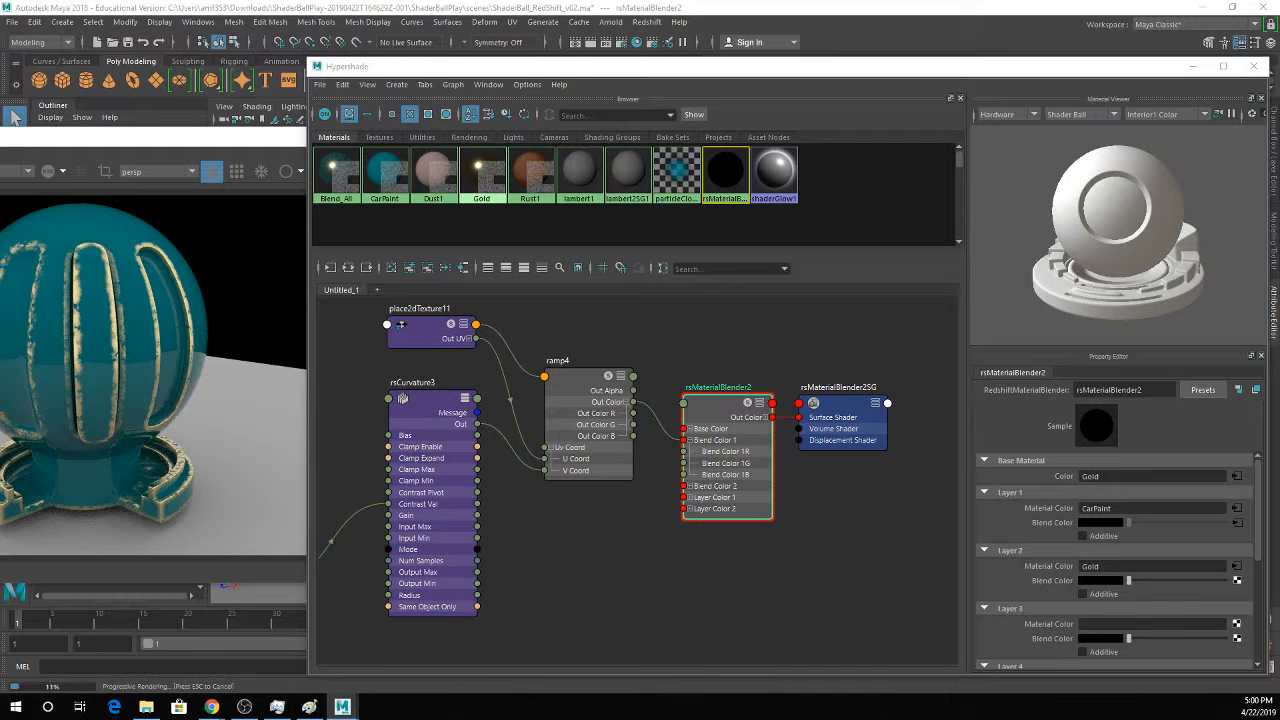
pyautogui.click(421, 427)
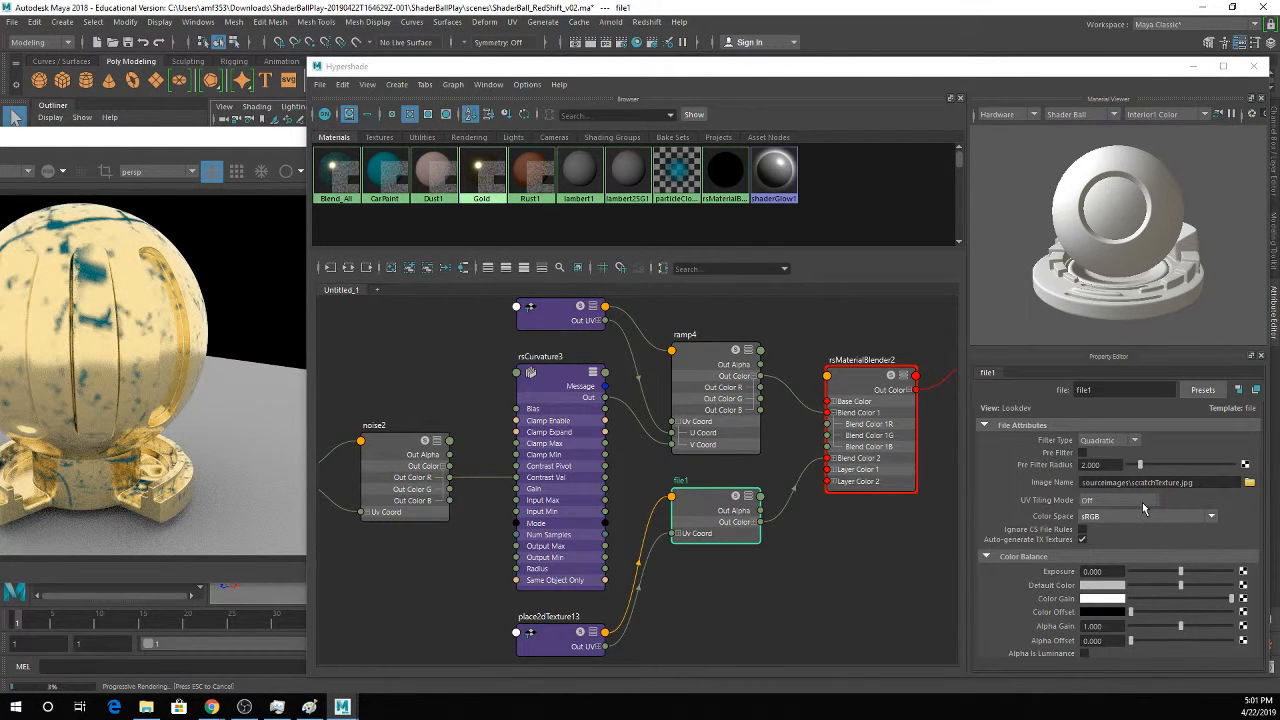
pyautogui.click(987, 514)
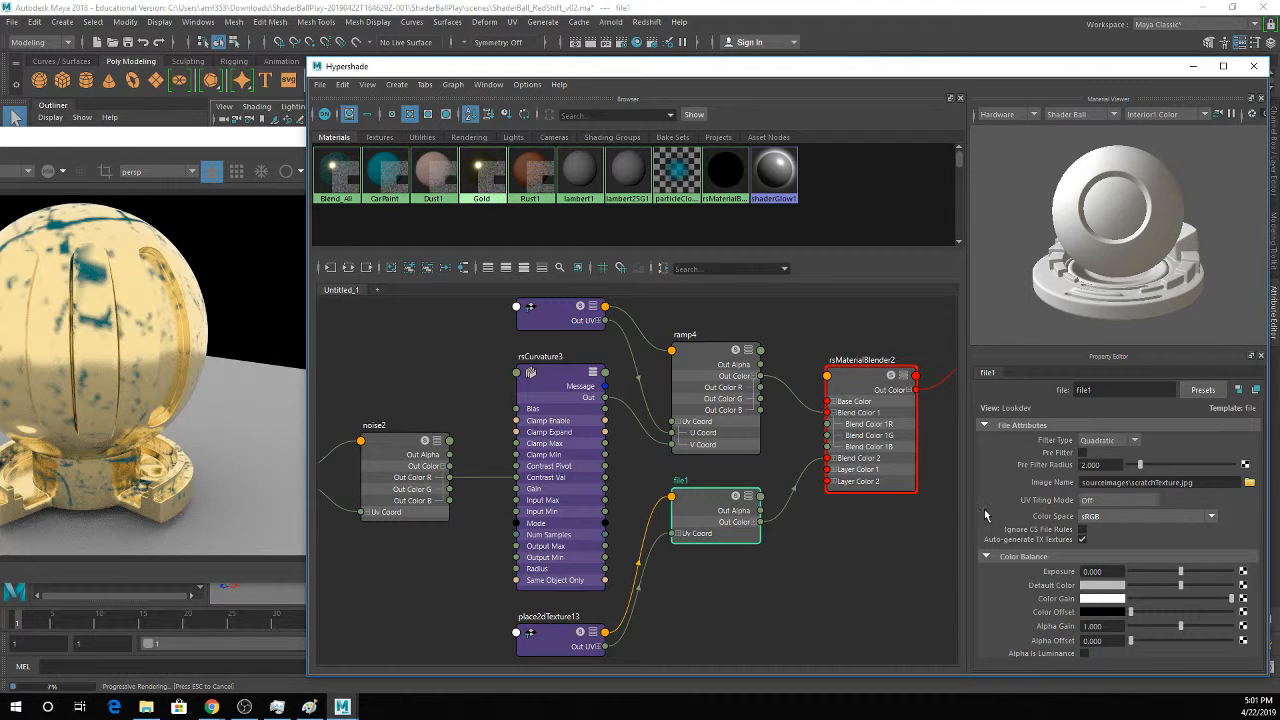
# Enable the Invert effect on the scratch file texture.
pyautogui.click(1192, 70)
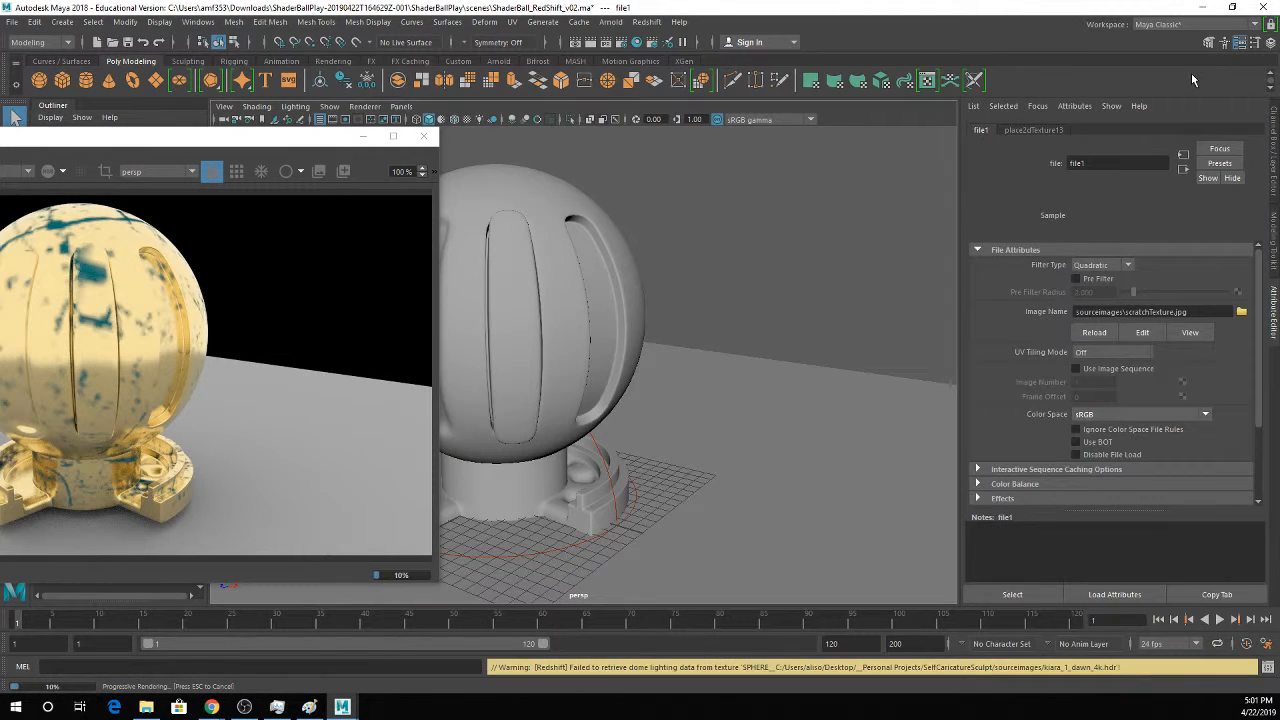
pyautogui.click(1039, 499)
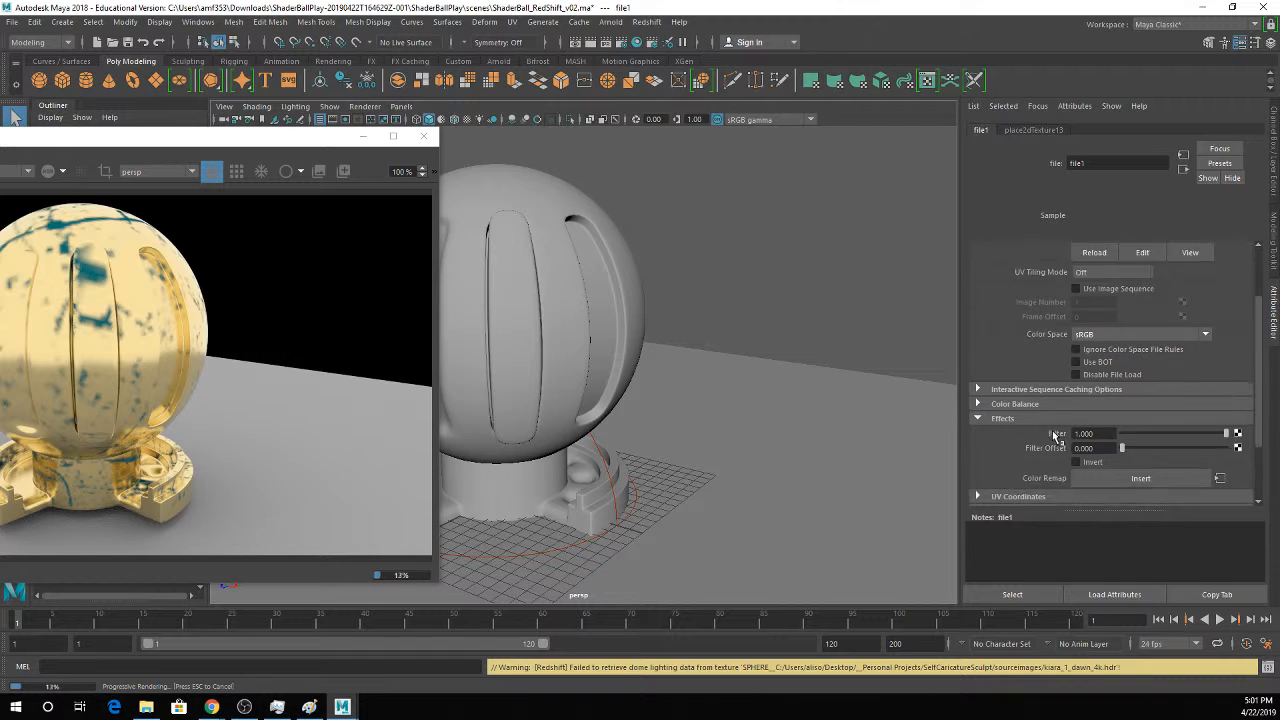
pyautogui.scroll(-3, 1147, 381)
pyautogui.click(1097, 381)
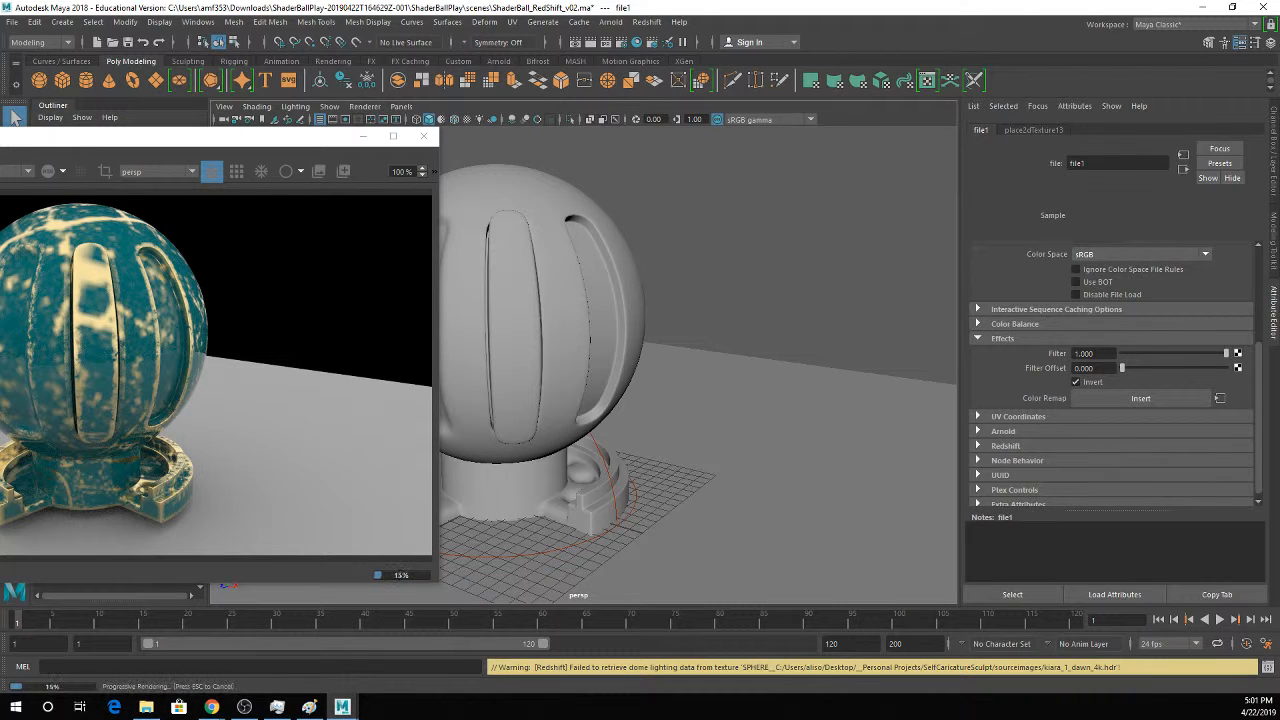
# Set the Repeat UV of the scratch texture's place2dTexture node to 3 in both directions.
pyautogui.click(637, 42)
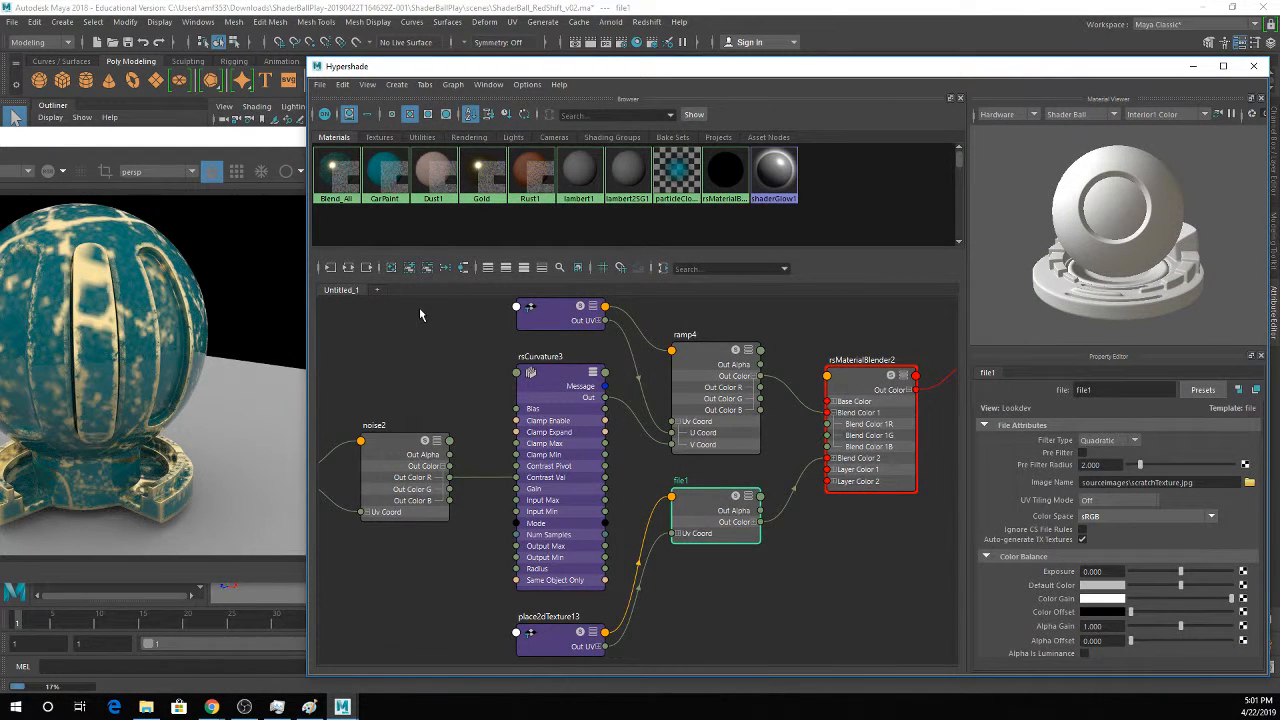
pyautogui.click(560, 636)
pyautogui.click(1092, 522)
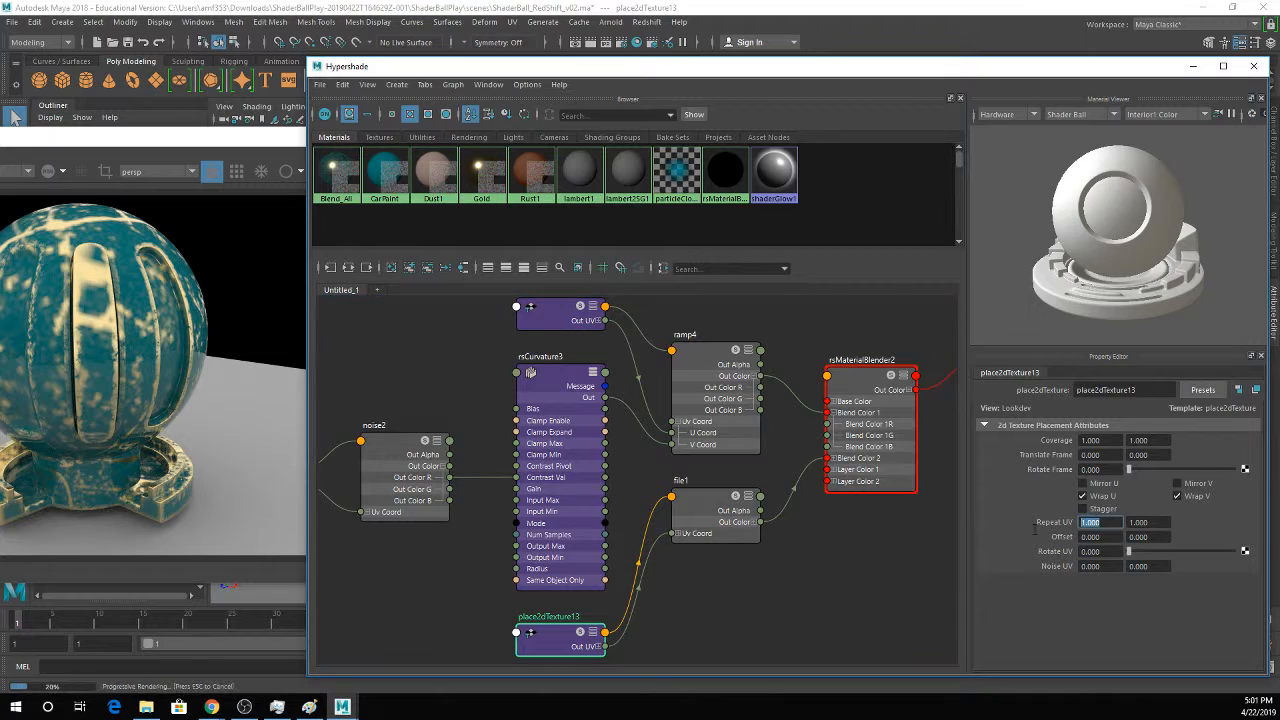
pyautogui.write('3')
pyautogui.press('Tab')
pyautogui.write('3')
pyautogui.press('Tab')
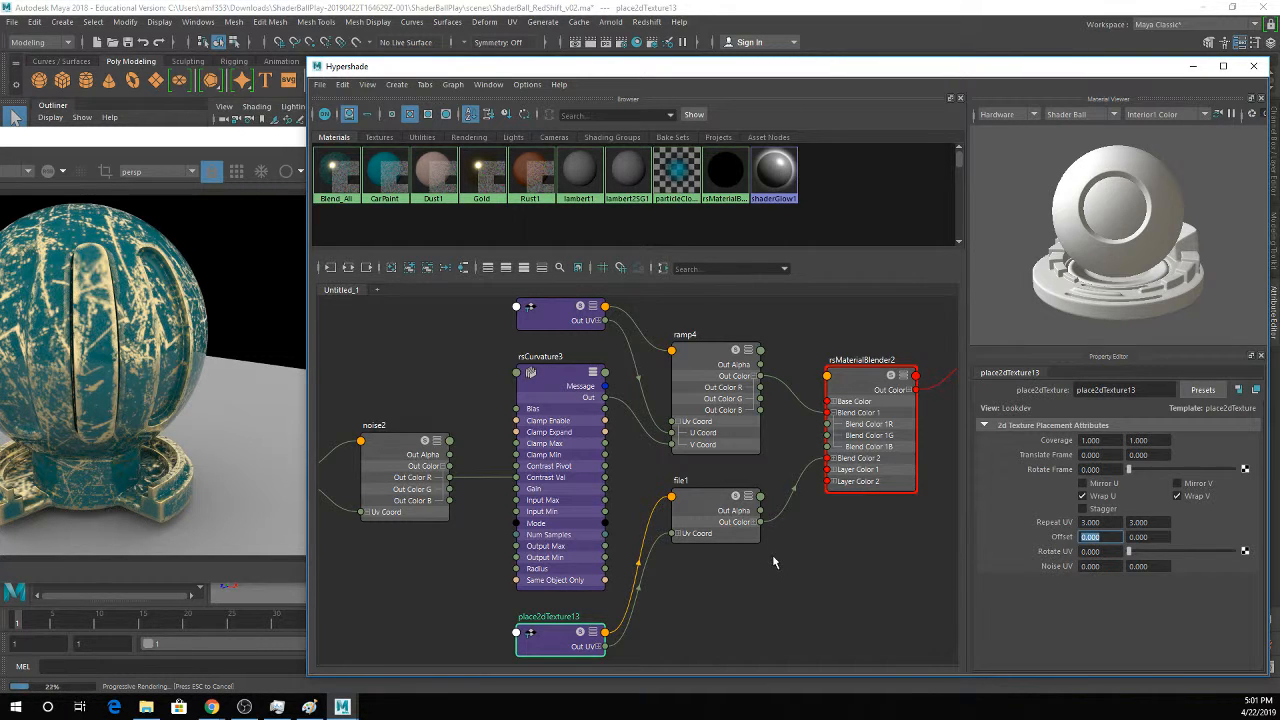
# Assign the Rust1 material as the Layer 3 Material Color of the material blender.
pyautogui.click(853, 380)
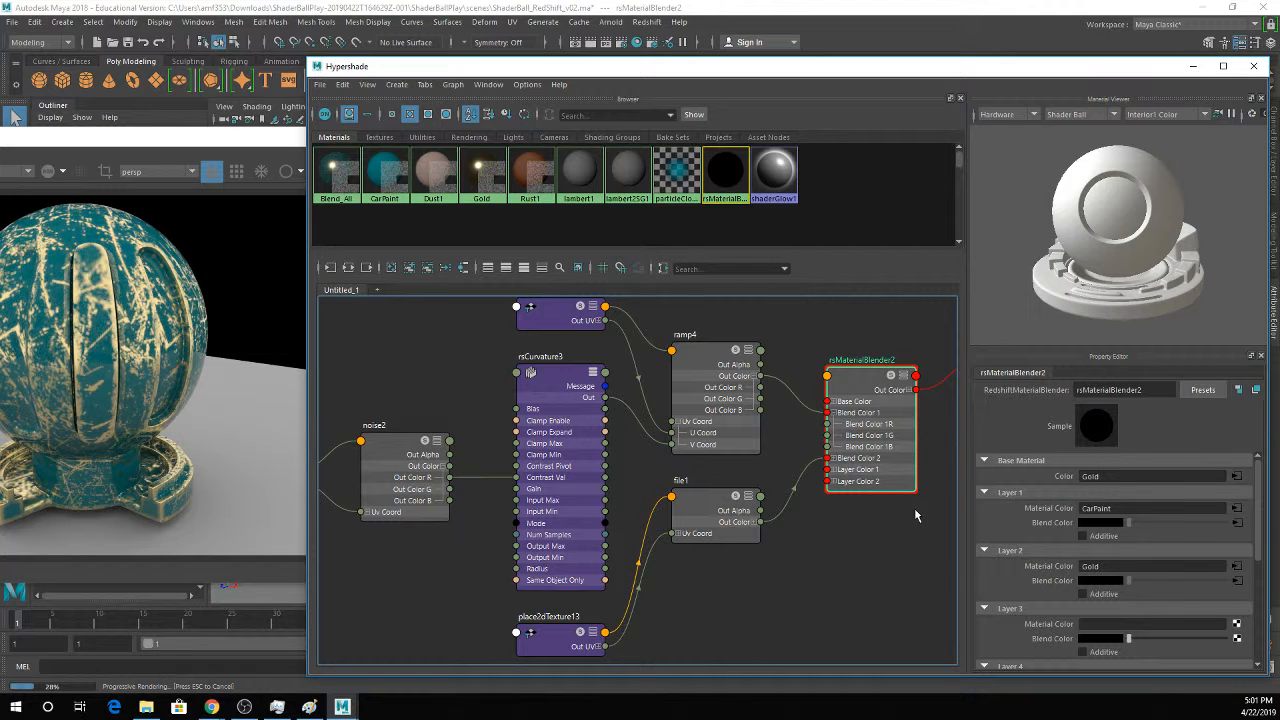
pyautogui.scroll(-2, 1060, 543)
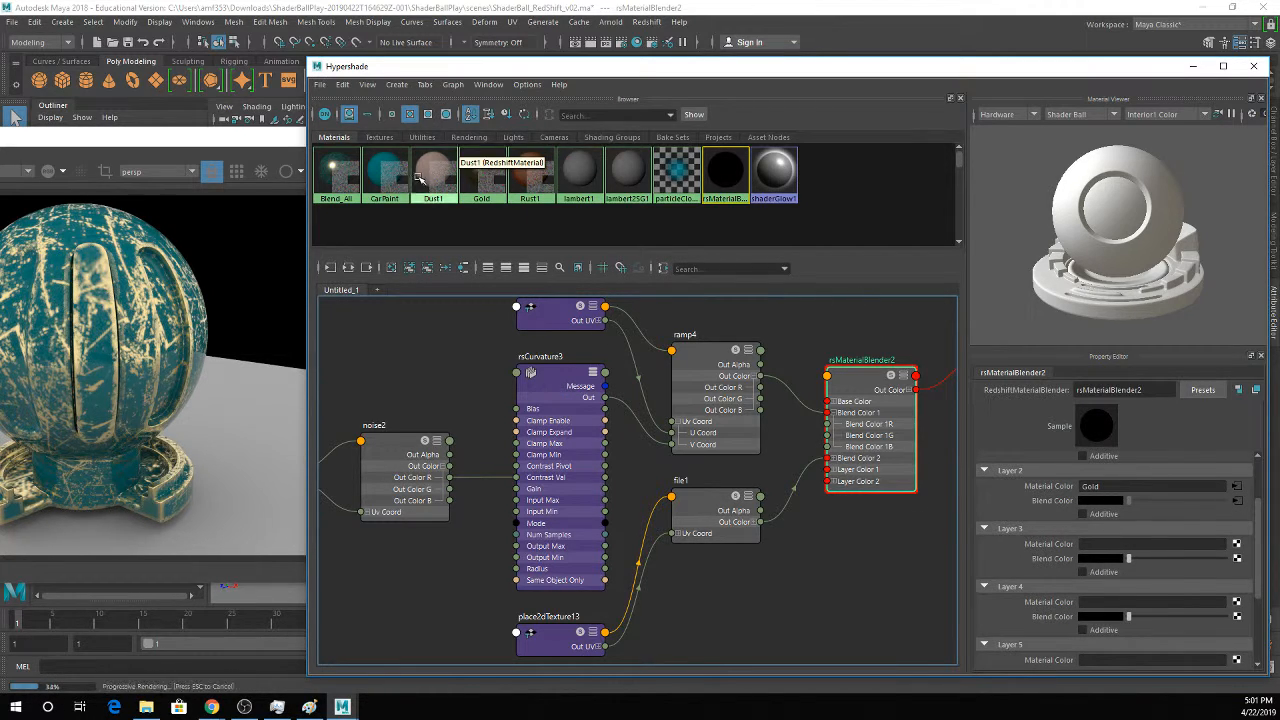
pyautogui.moveTo(538, 181); pyautogui.dragTo(1048, 548, button='middle')
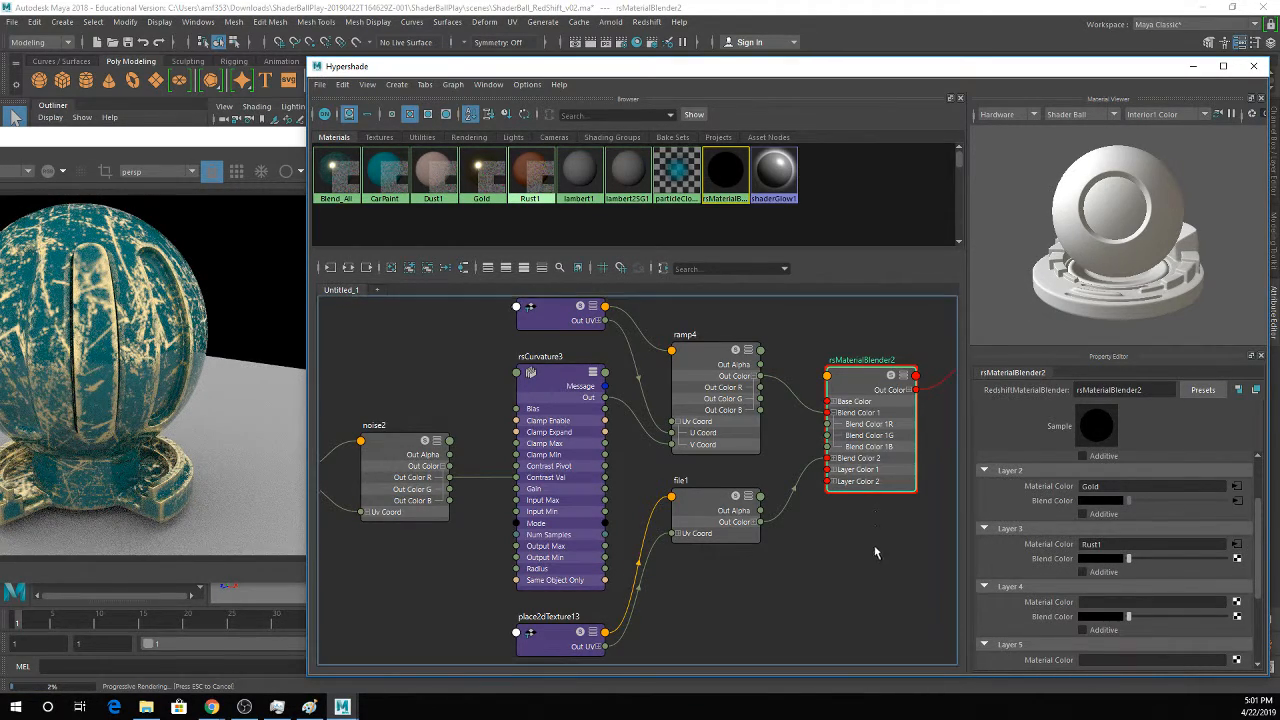
# Create a second Redshift curvature node and place it below the scratch file node.
pyautogui.keyDown('alt'); pyautogui.moveTo(876, 508); pyautogui.dragTo(688, 545, button='middle'); pyautogui.keyUp('alt')
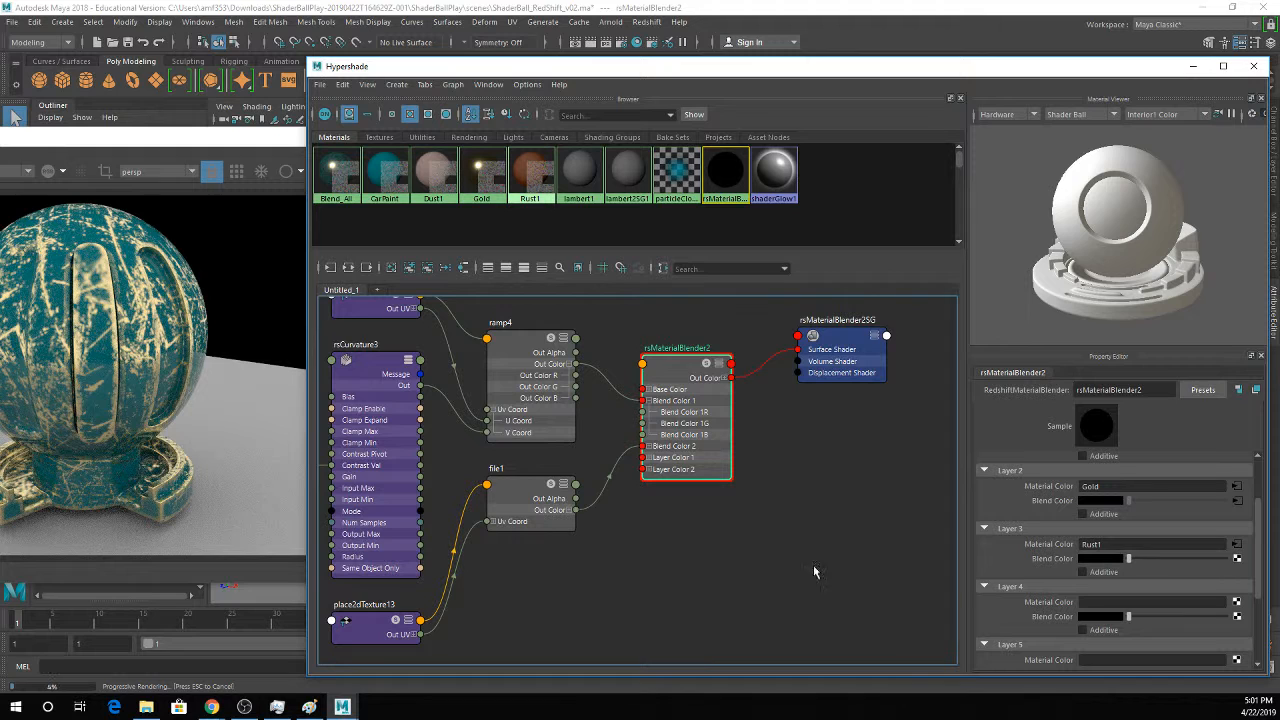
pyautogui.press('Tab')
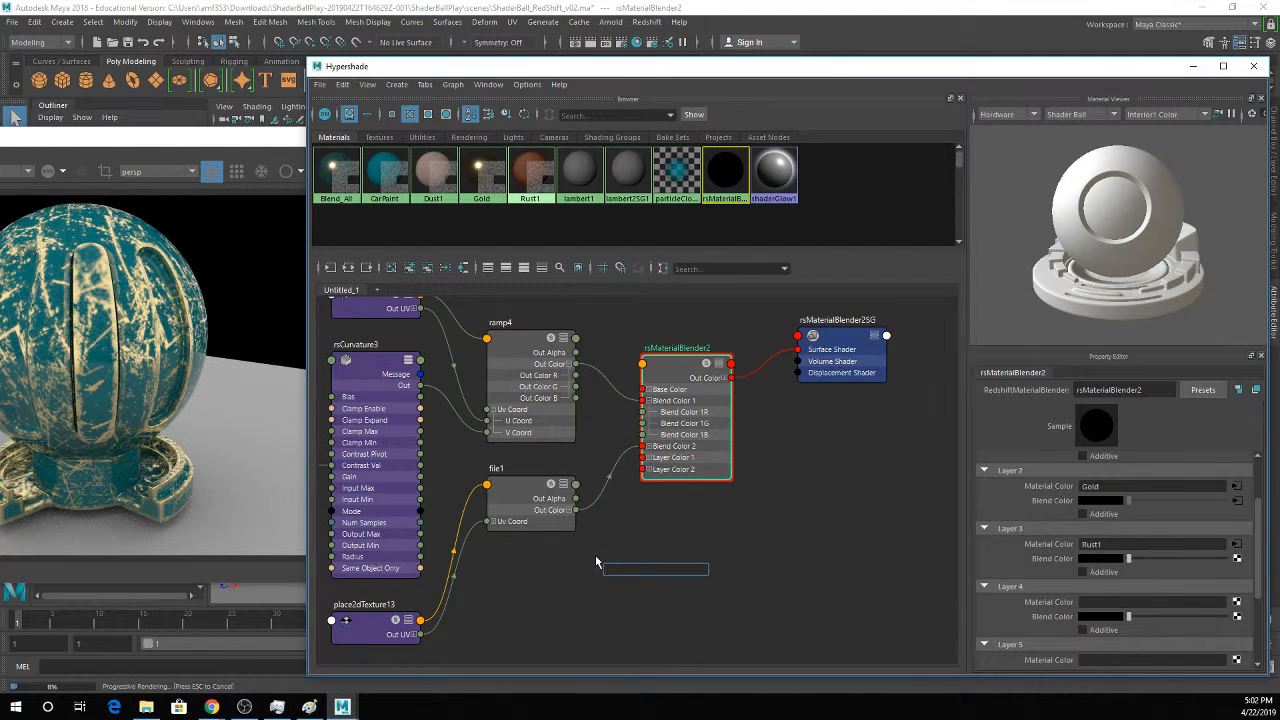
pyautogui.write('curva')
pyautogui.press('Down')
pyautogui.press('Return')
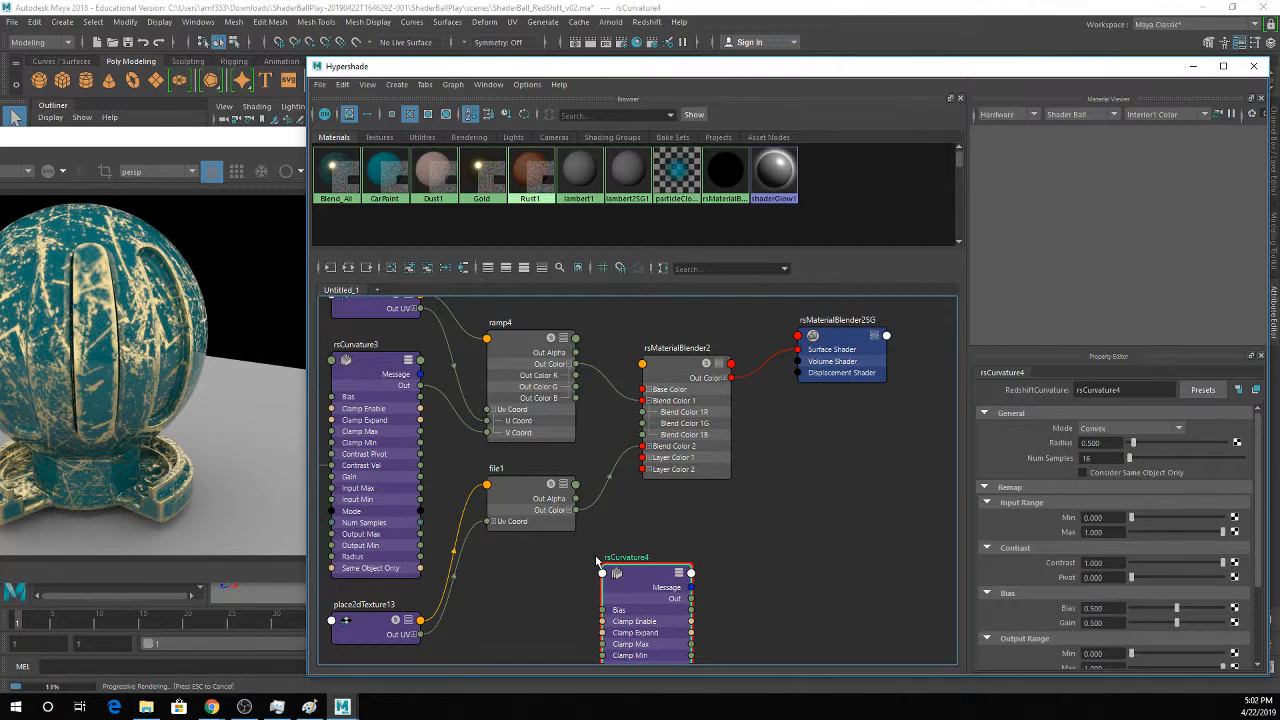
pyautogui.moveTo(620, 575); pyautogui.dragTo(545, 570)
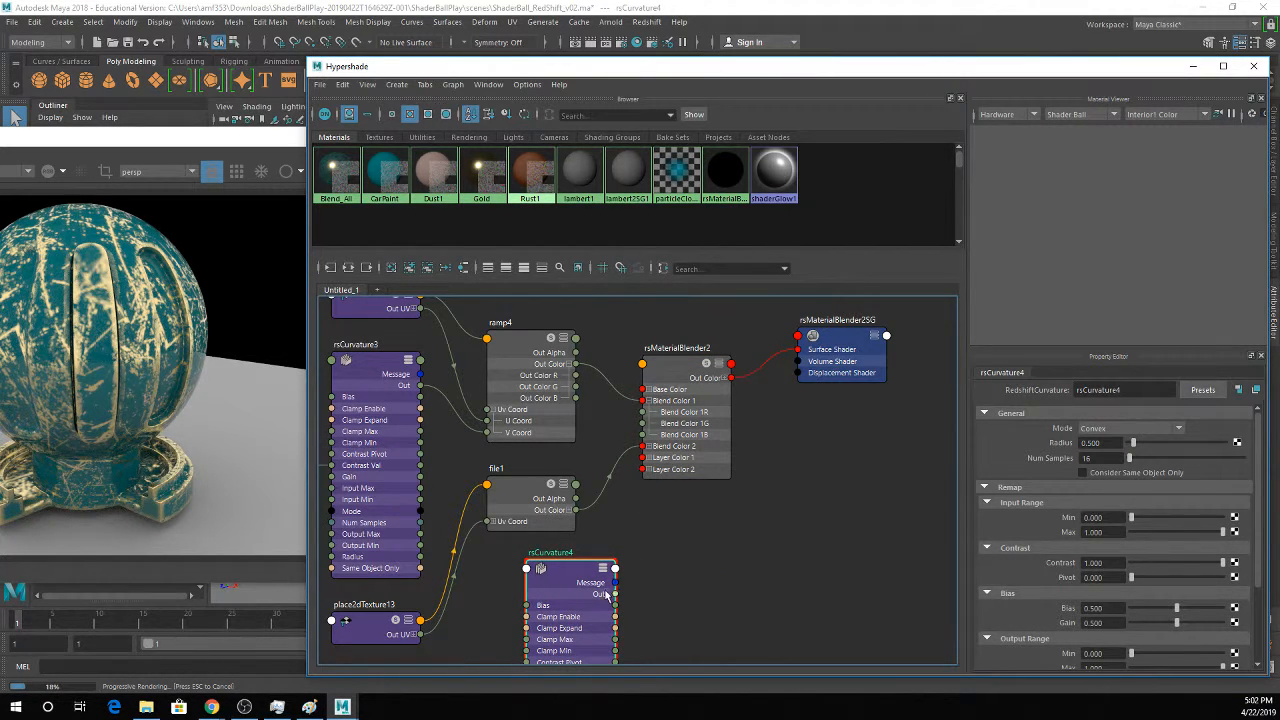
# Try connecting the new curvature node's Out to the blender's Layer Color 1R, space out both nodes, and undo the connection.
pyautogui.moveTo(615, 597); pyautogui.dragTo(647, 490)
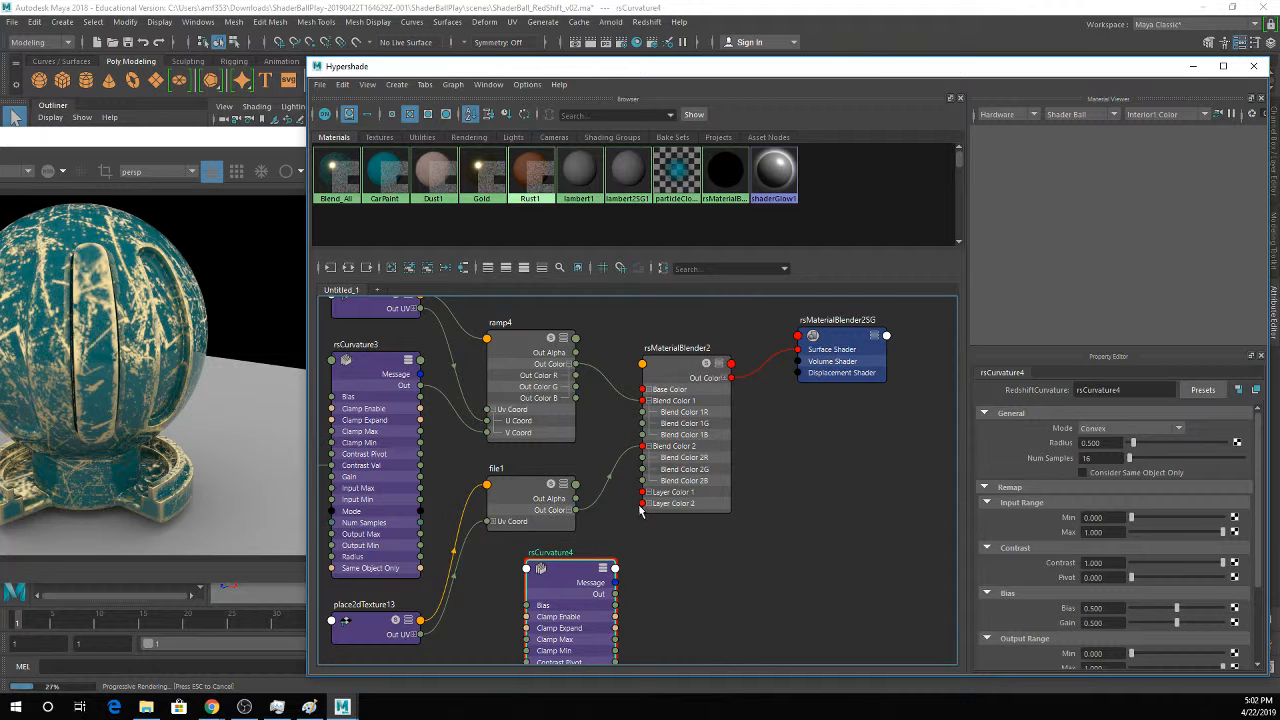
pyautogui.click(649, 492)
pyautogui.moveTo(615, 594); pyautogui.dragTo(643, 504)
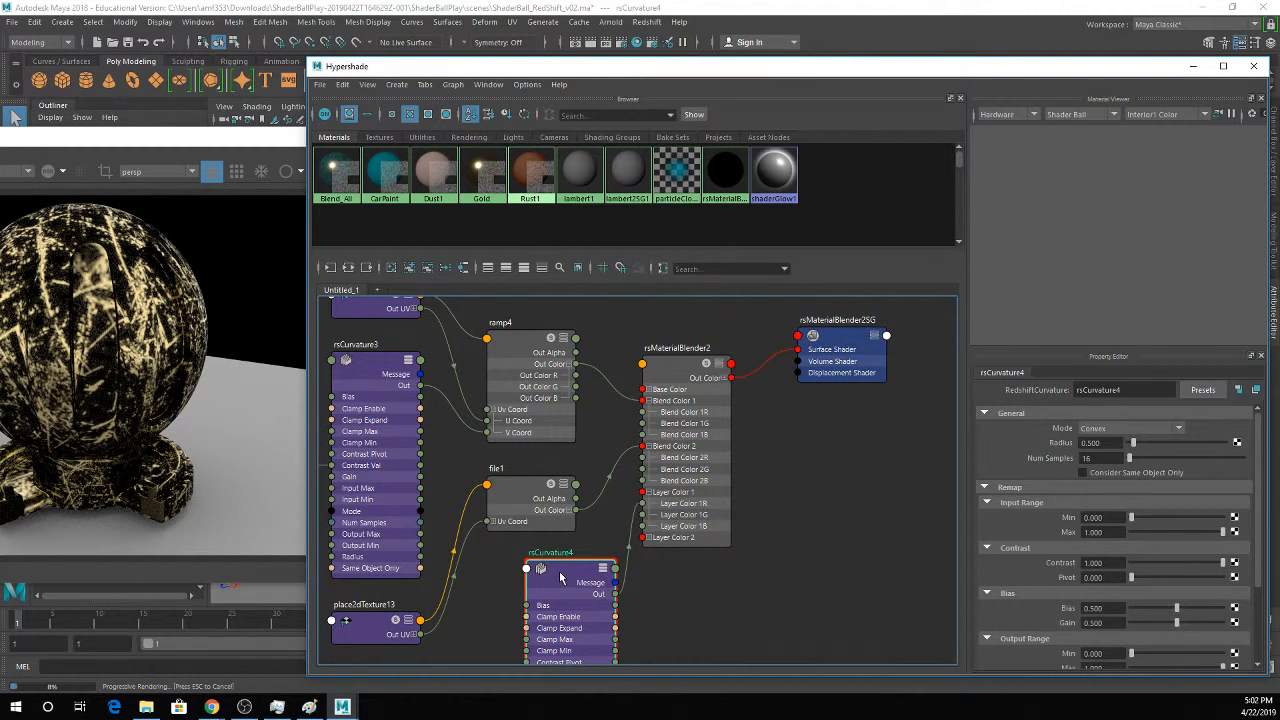
pyautogui.moveTo(560, 573); pyautogui.dragTo(518, 551)
pyautogui.moveTo(675, 380); pyautogui.dragTo(723, 429)
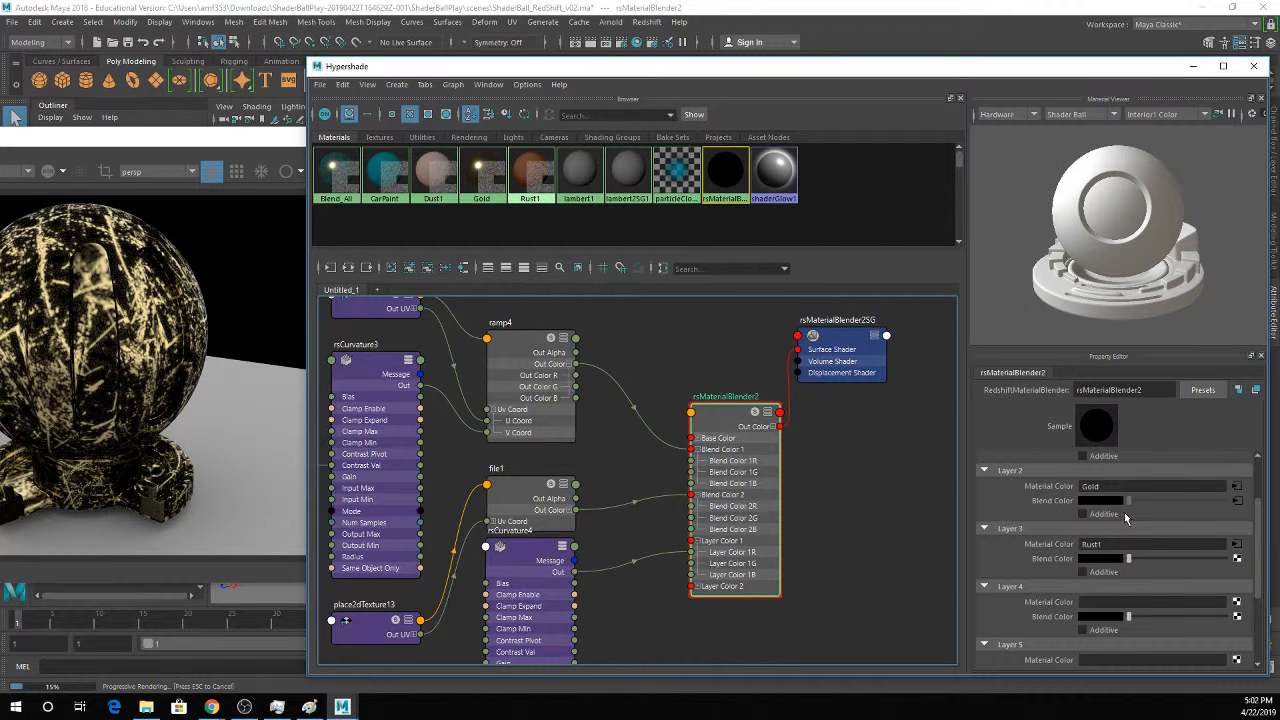
pyautogui.scroll(2, 1125, 517)
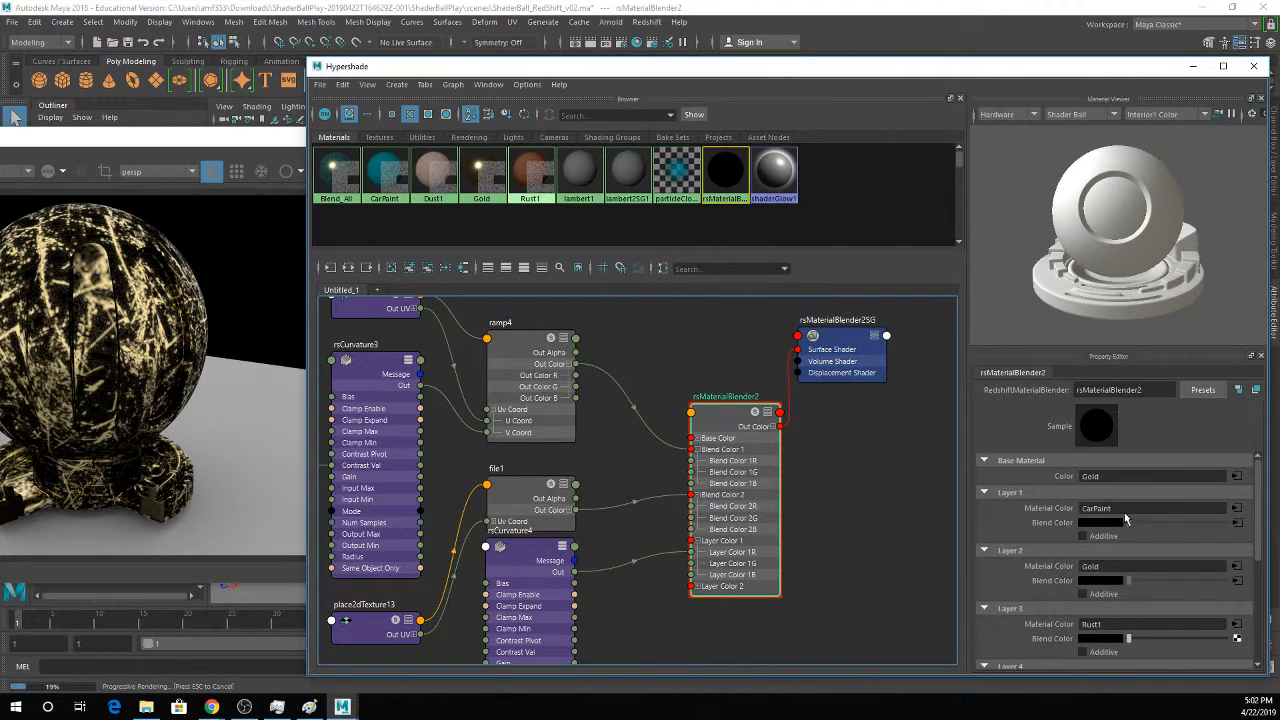
pyautogui.scroll(-4, 1124, 512)
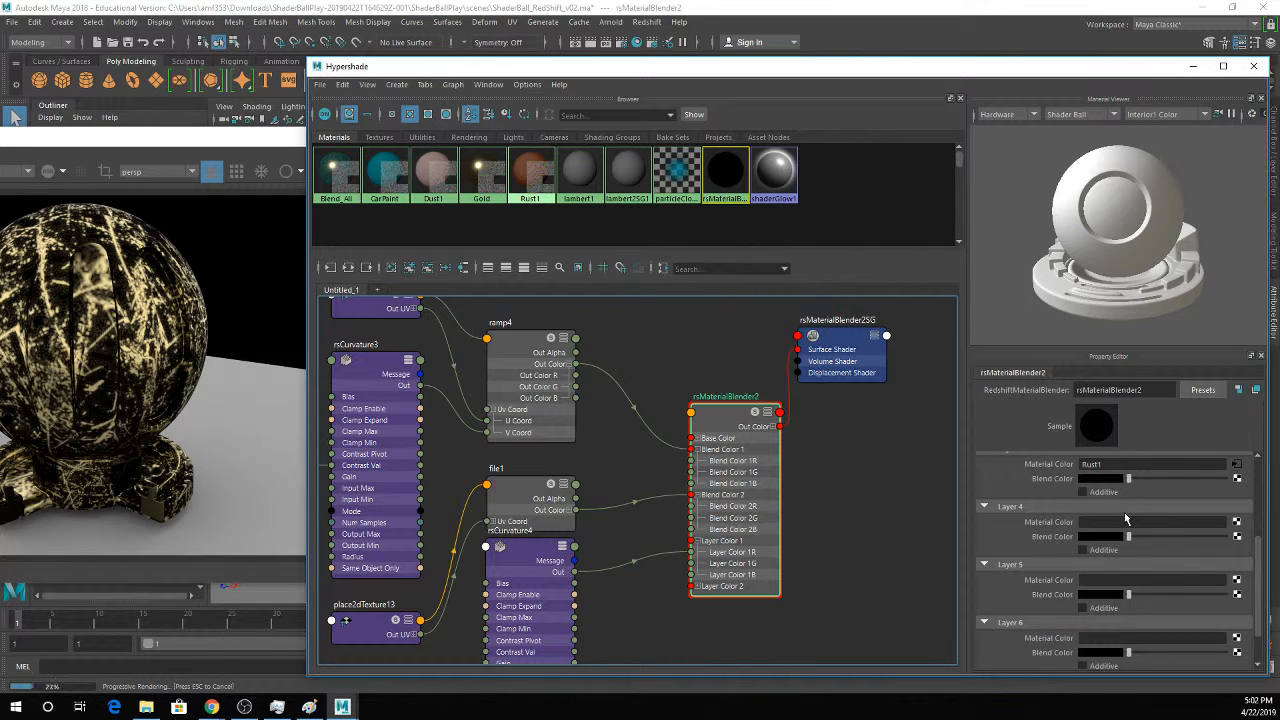
pyautogui.hotkey('ctrl', 'z')
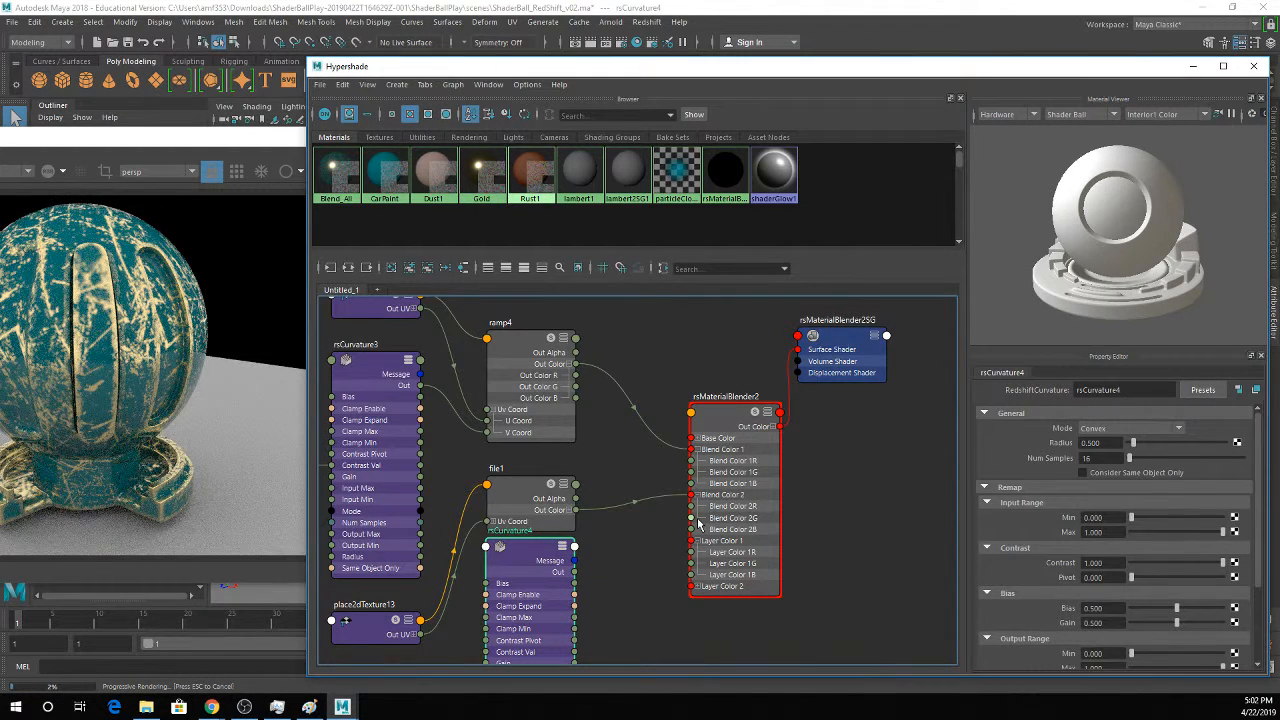
# Connect the new curvature node's Out to the material blender's Blend Color 3R, 3G and 3B in the Connection Editor.
pyautogui.click(722, 428)
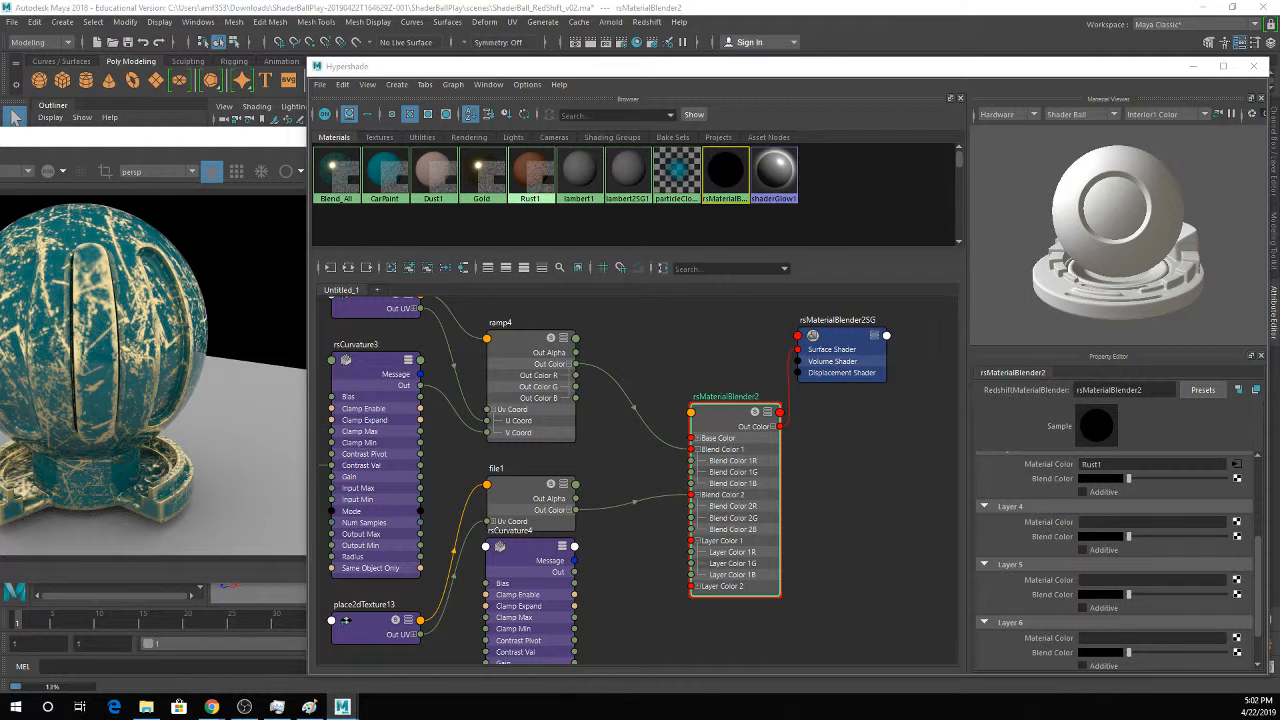
pyautogui.moveTo(692, 216)
pyautogui.mouseDown()
pyautogui.moveTo(682, 206)
pyautogui.moveTo(695, 205)
pyautogui.mouseUp()
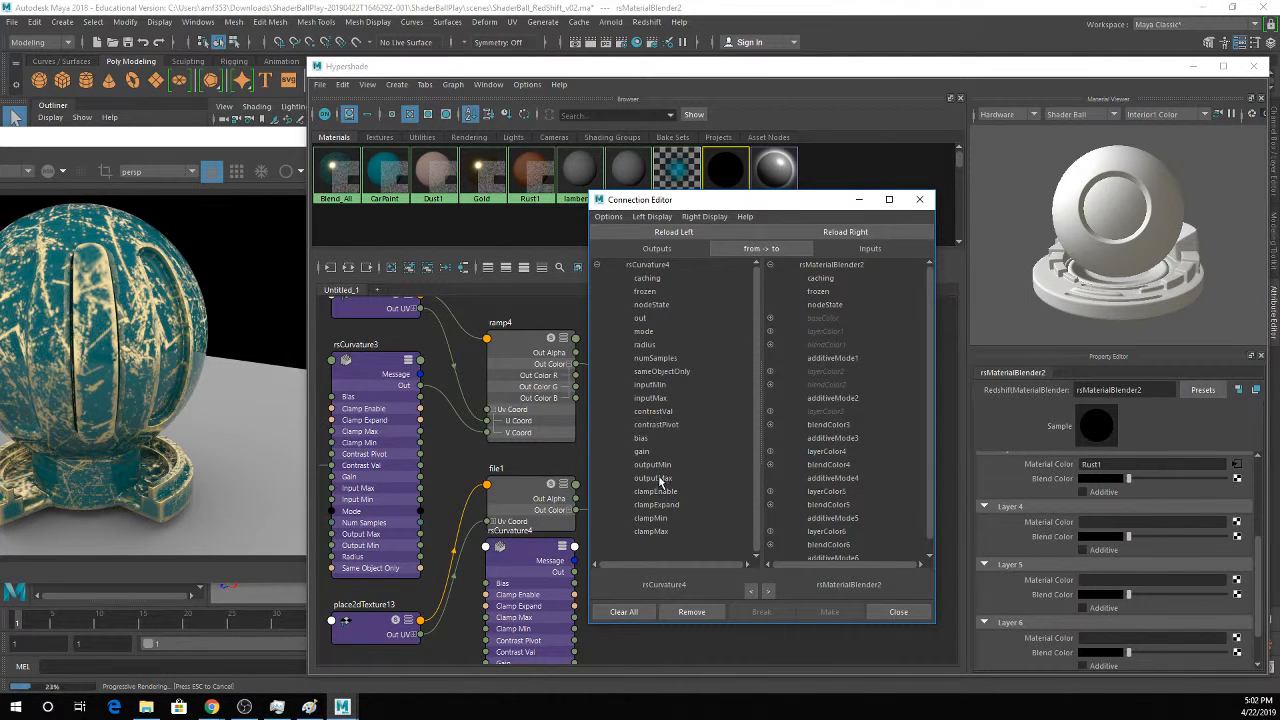
pyautogui.click(645, 318)
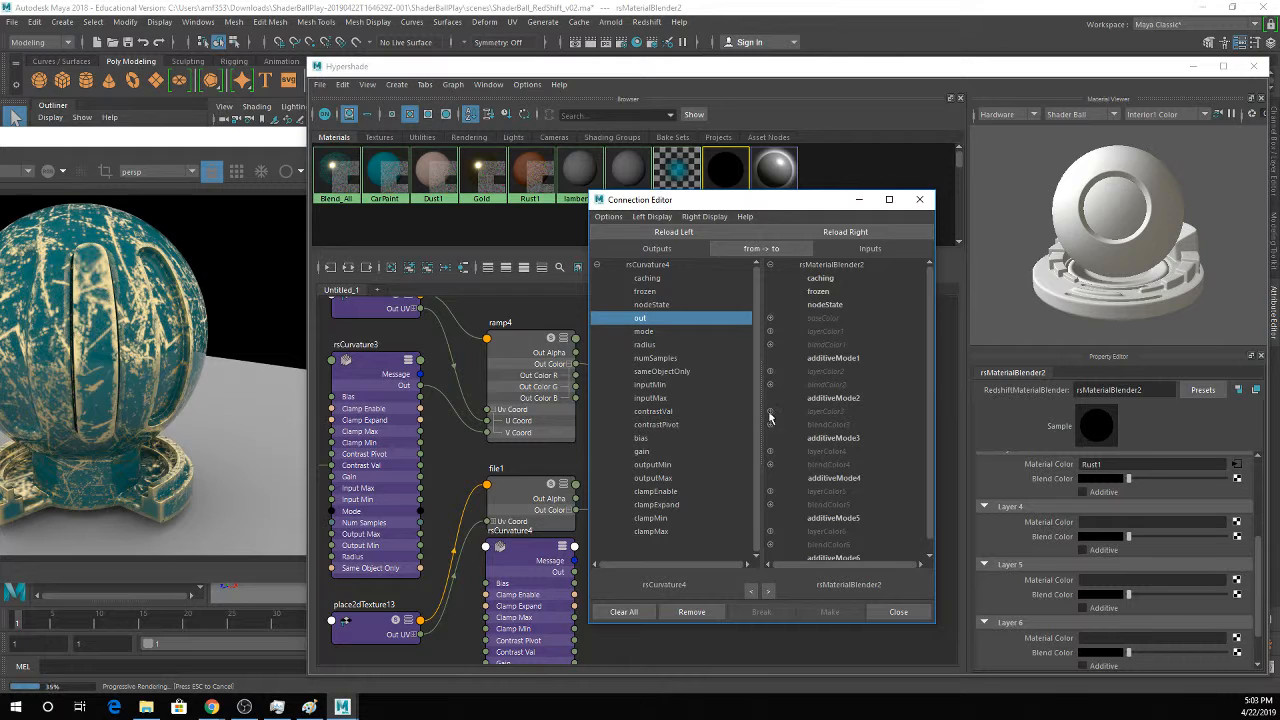
pyautogui.click(770, 425)
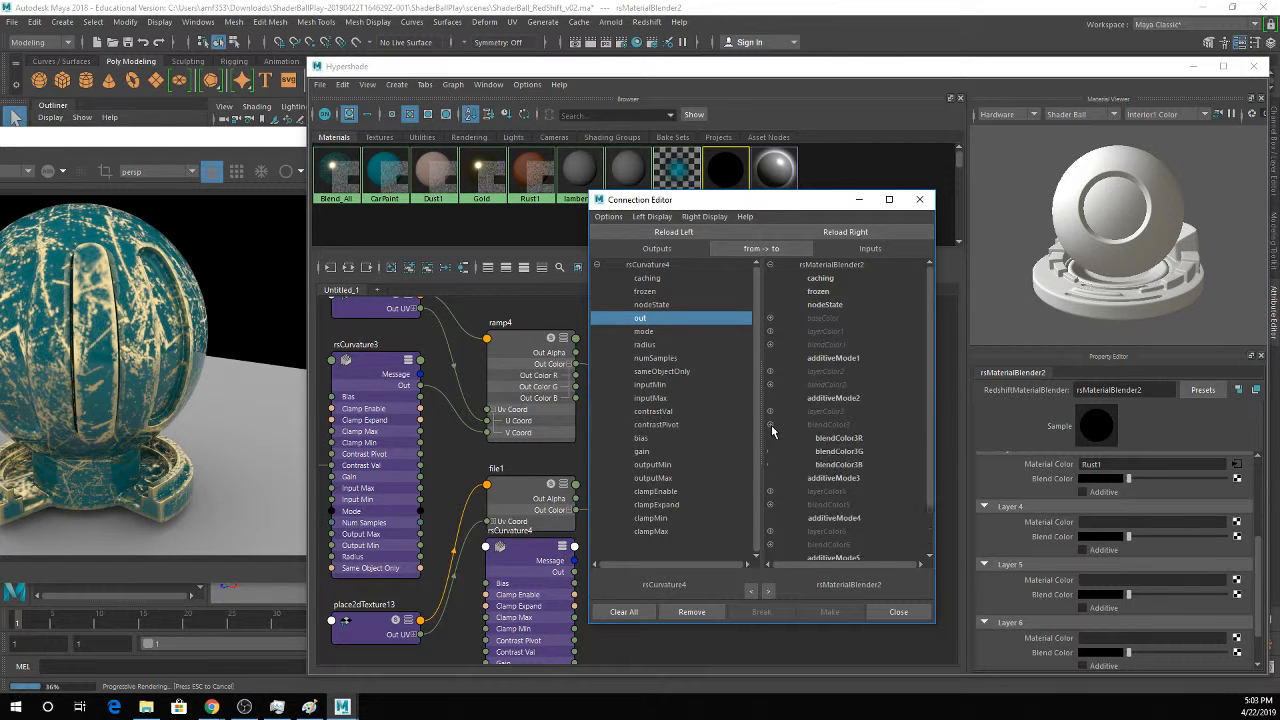
pyautogui.click(851, 441)
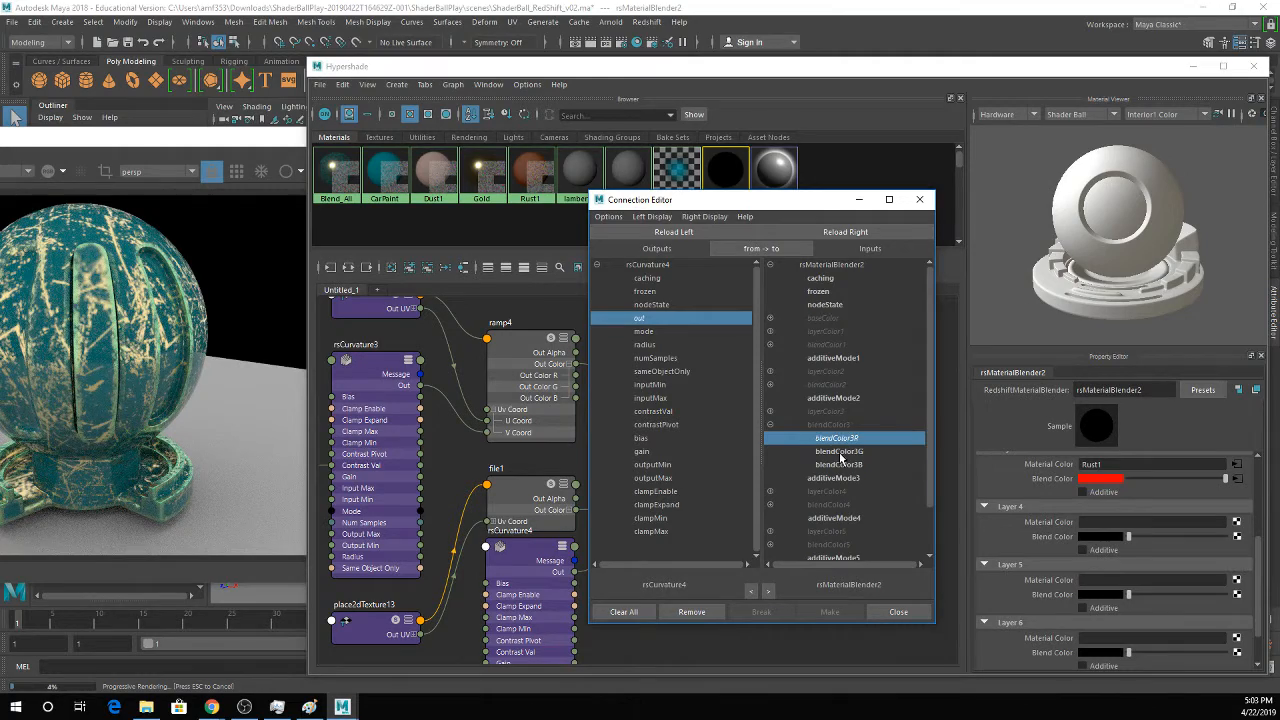
pyautogui.click(838, 452)
pyautogui.click(828, 452)
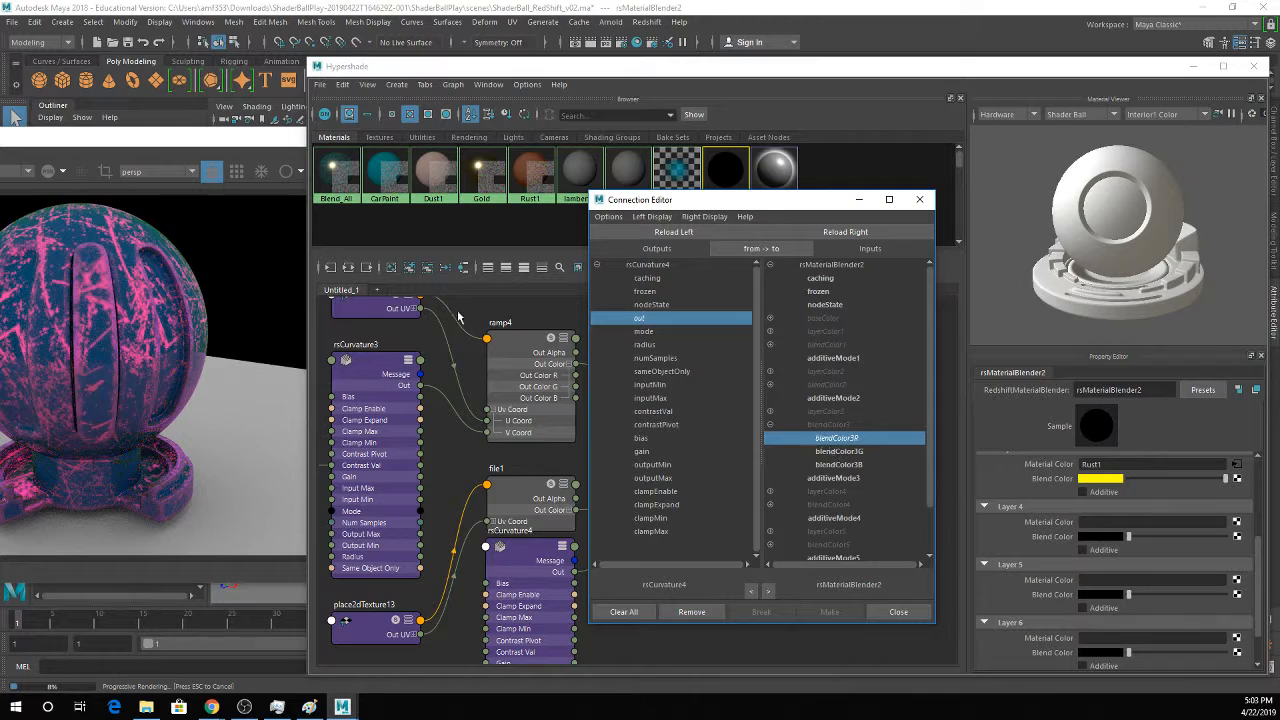
pyautogui.click(832, 451)
pyautogui.click(832, 464)
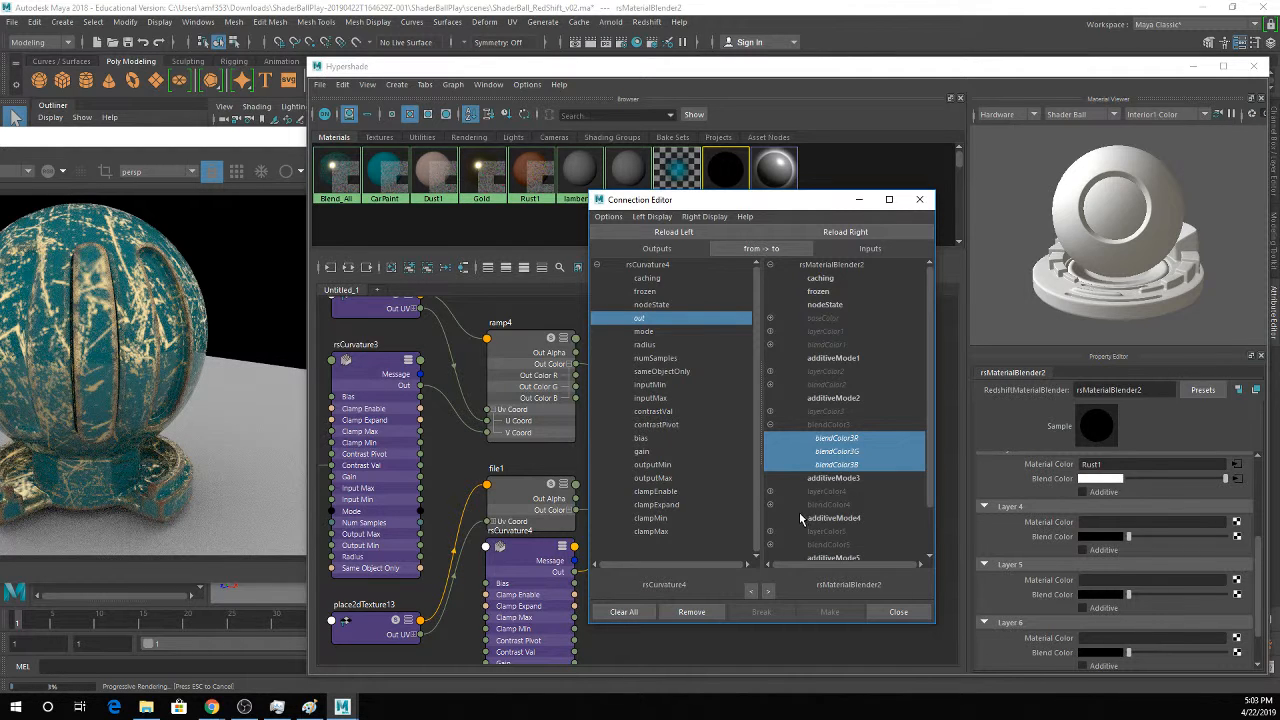
pyautogui.click(856, 200)
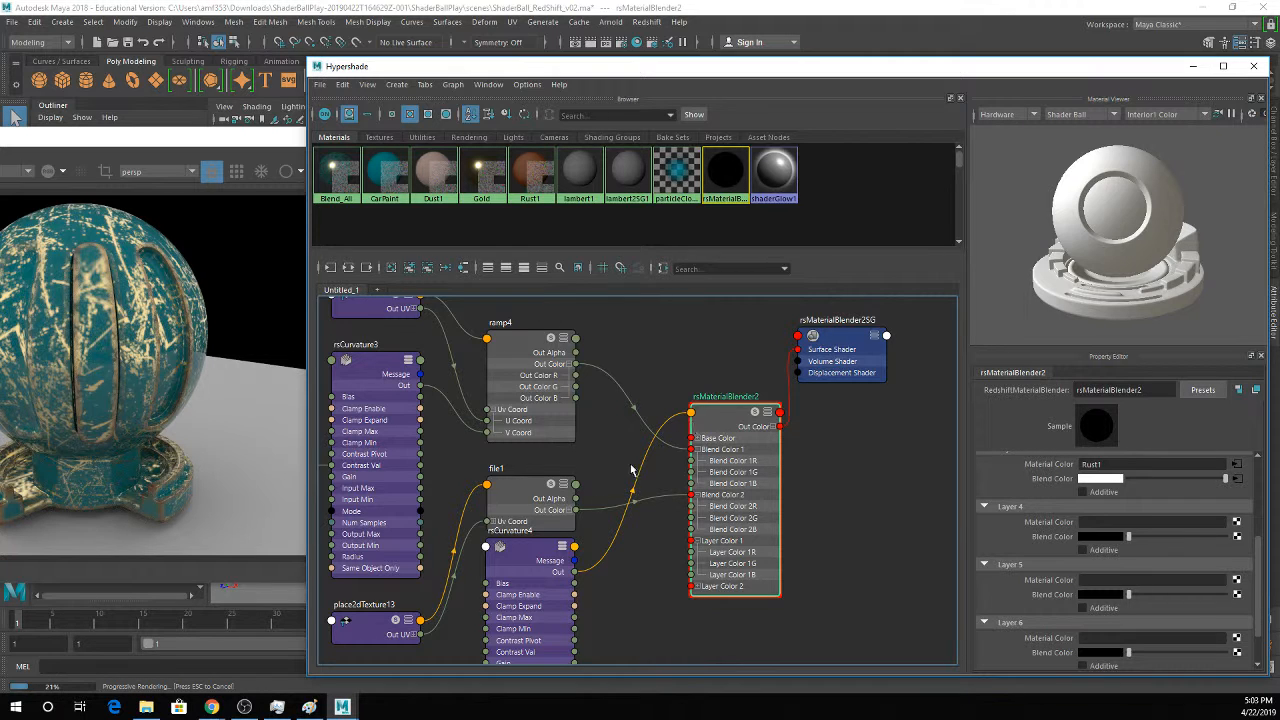
# Set the new curvature node's Mode to Concave and inspect the render around the shader ball's base.
pyautogui.click(528, 550)
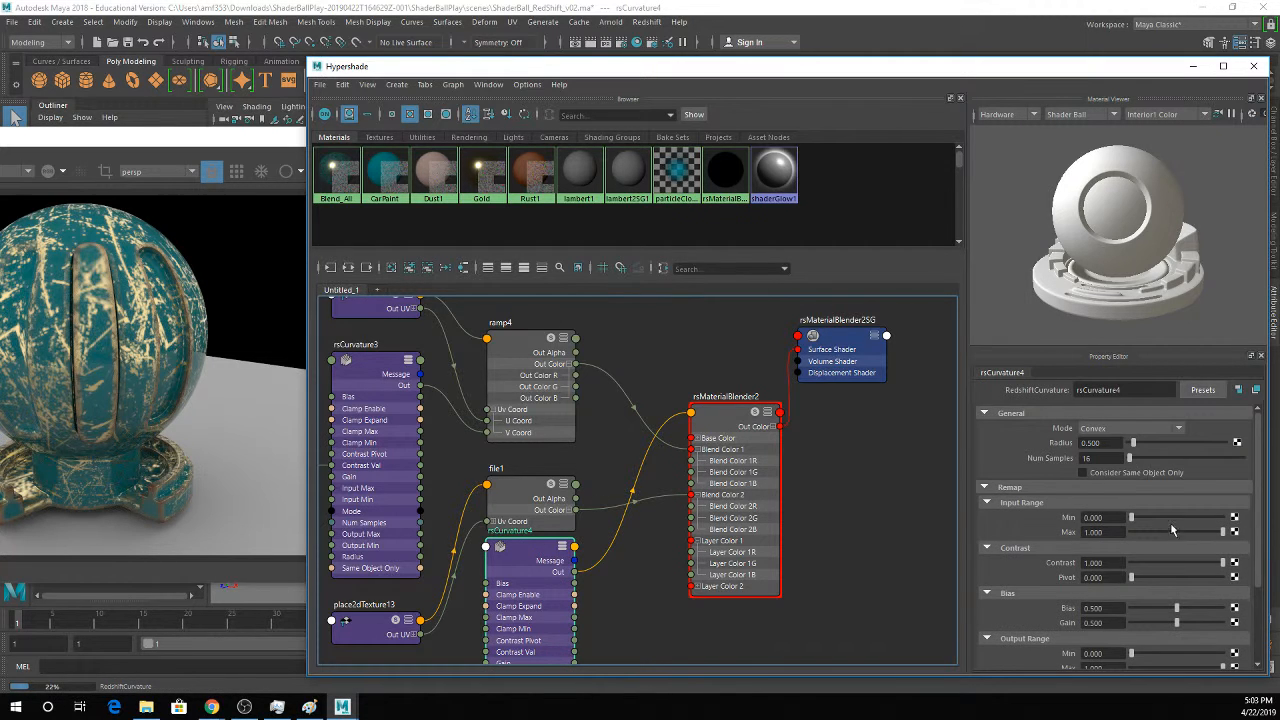
pyautogui.click(1090, 435)
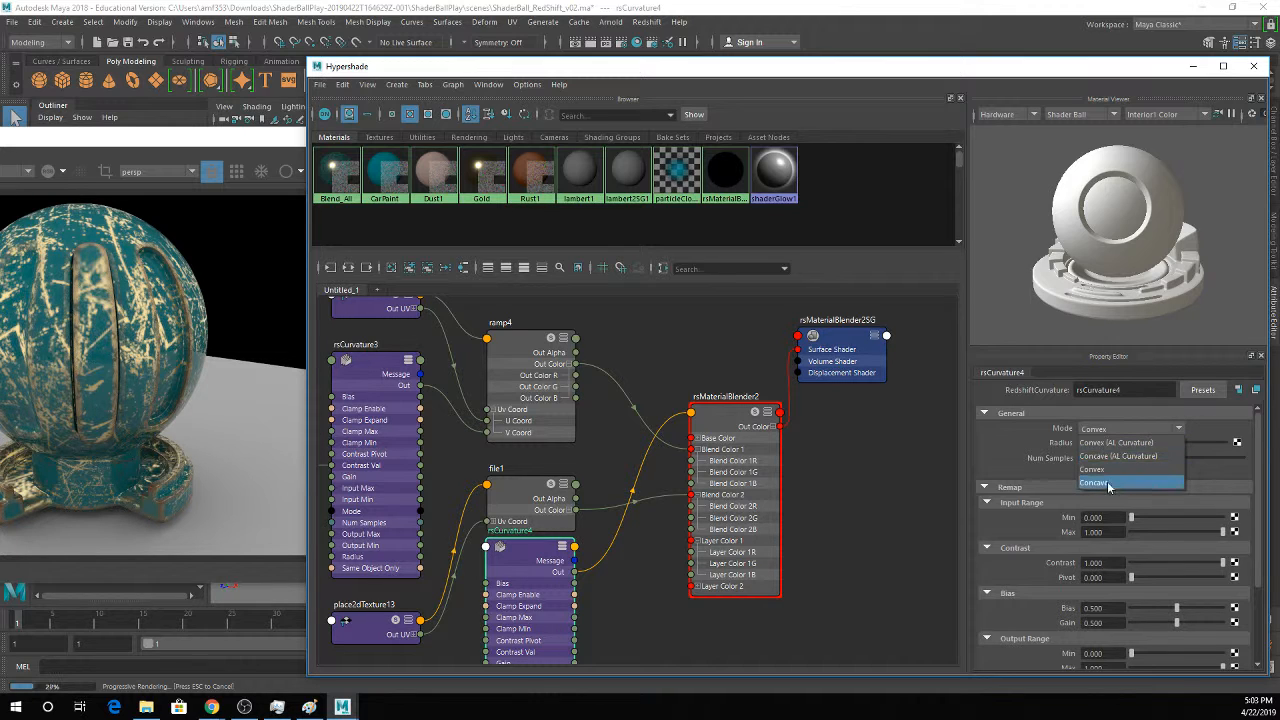
pyautogui.click(1105, 484)
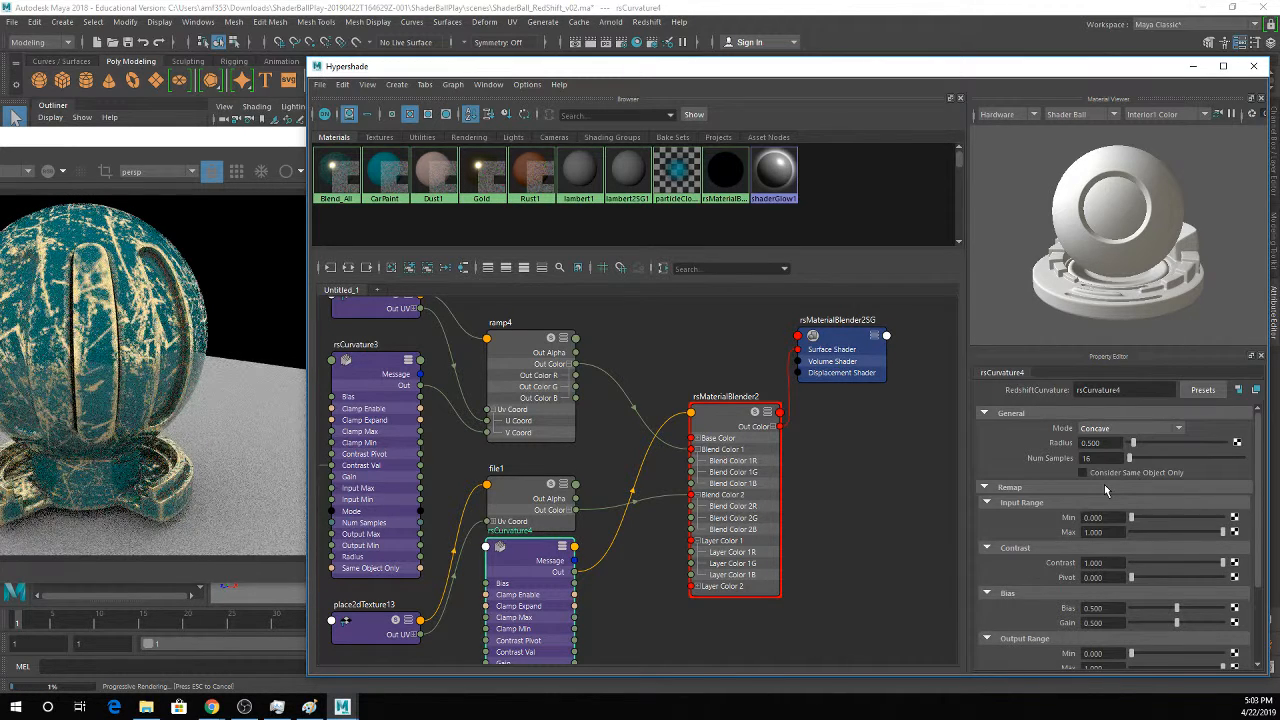
pyautogui.scroll(3, 175, 462)
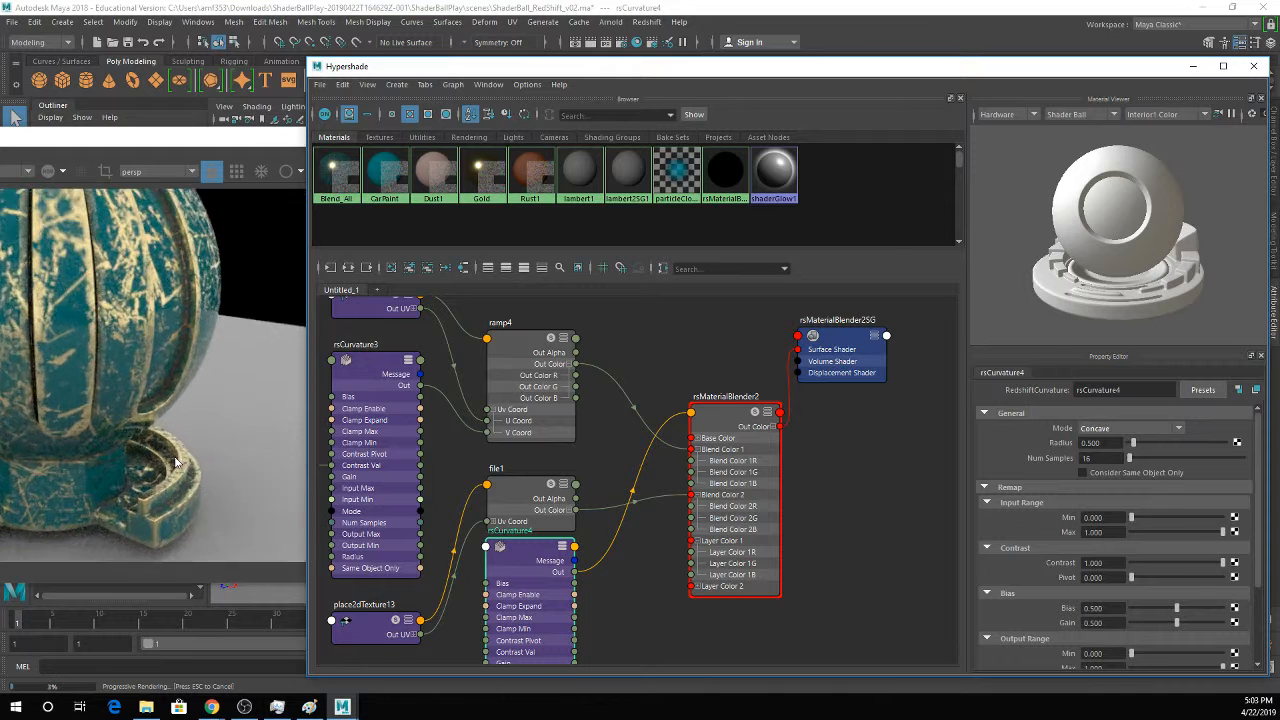
pyautogui.click(178, 464)
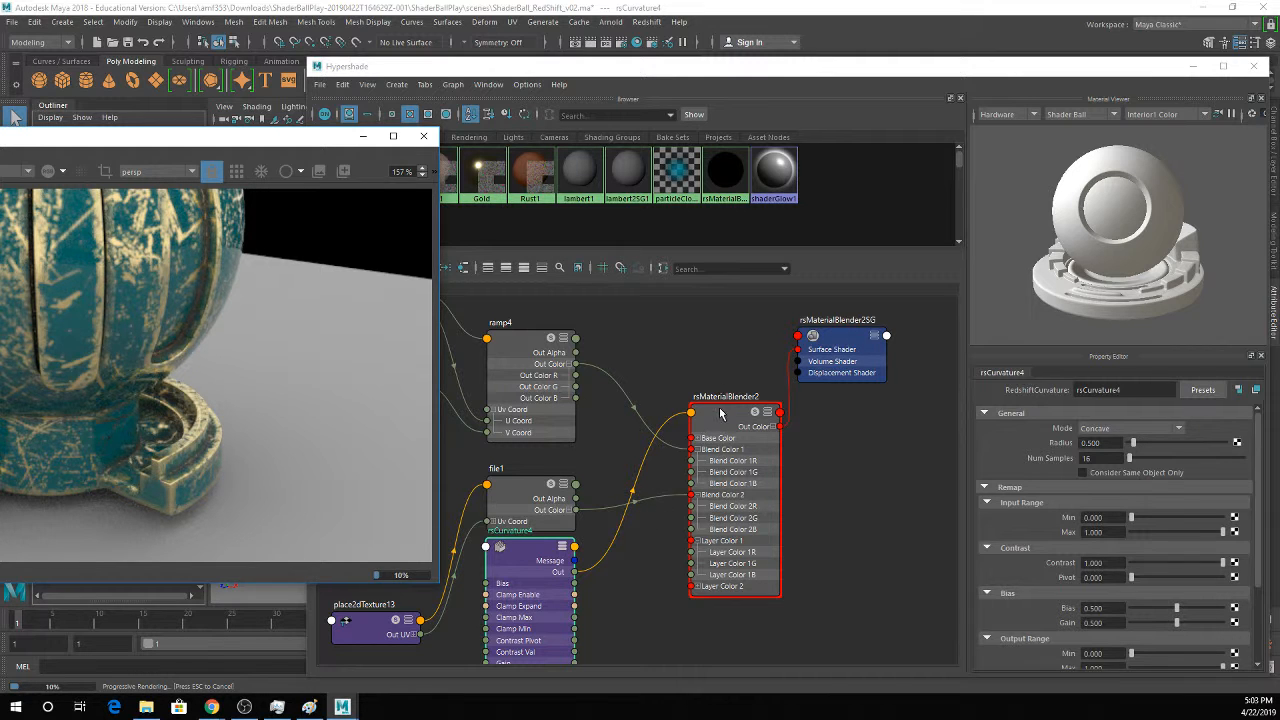
# Create a ramp texture node between the second curvature node and the blender, and connect the curvature's Out to the ramp's V Coord.
pyautogui.moveTo(720, 412); pyautogui.dragTo(797, 413)
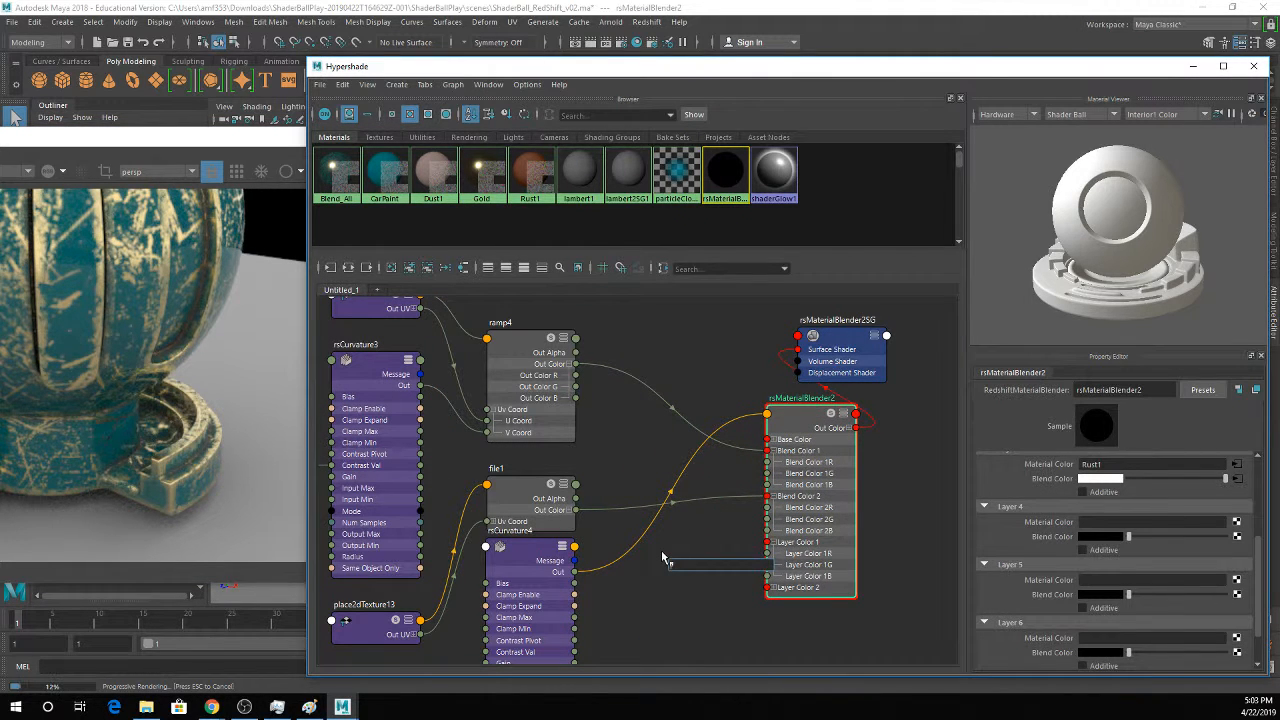
pyautogui.write('ramp')
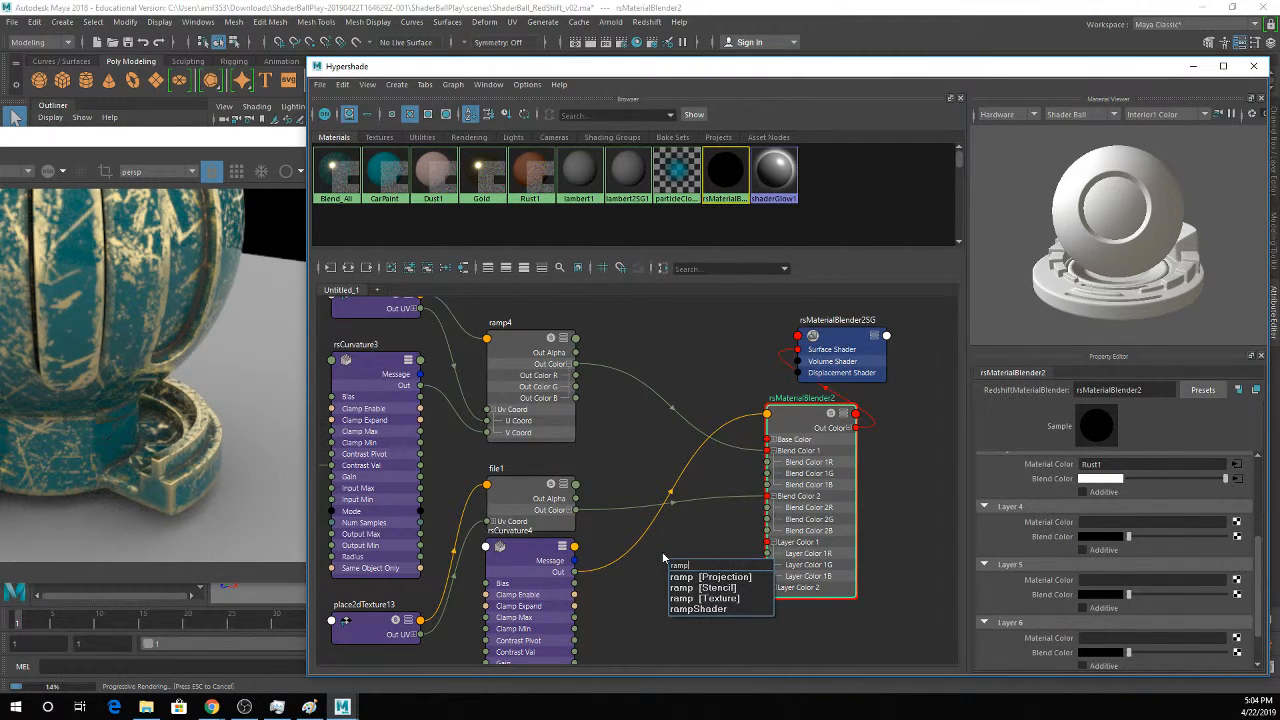
pyautogui.press('Down')
pyautogui.press('Down')
pyautogui.press('Down')
pyautogui.press('Return')
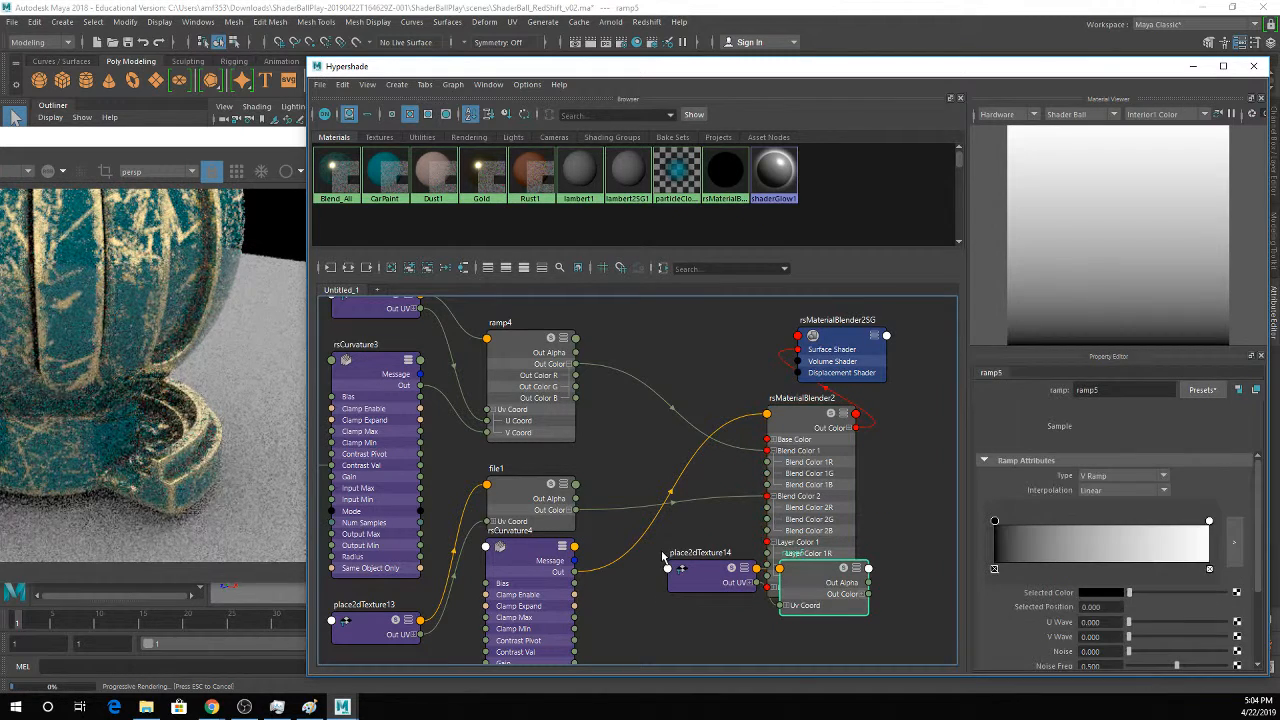
pyautogui.moveTo(689, 576); pyautogui.dragTo(666, 487)
pyautogui.moveTo(807, 578); pyautogui.dragTo(662, 556)
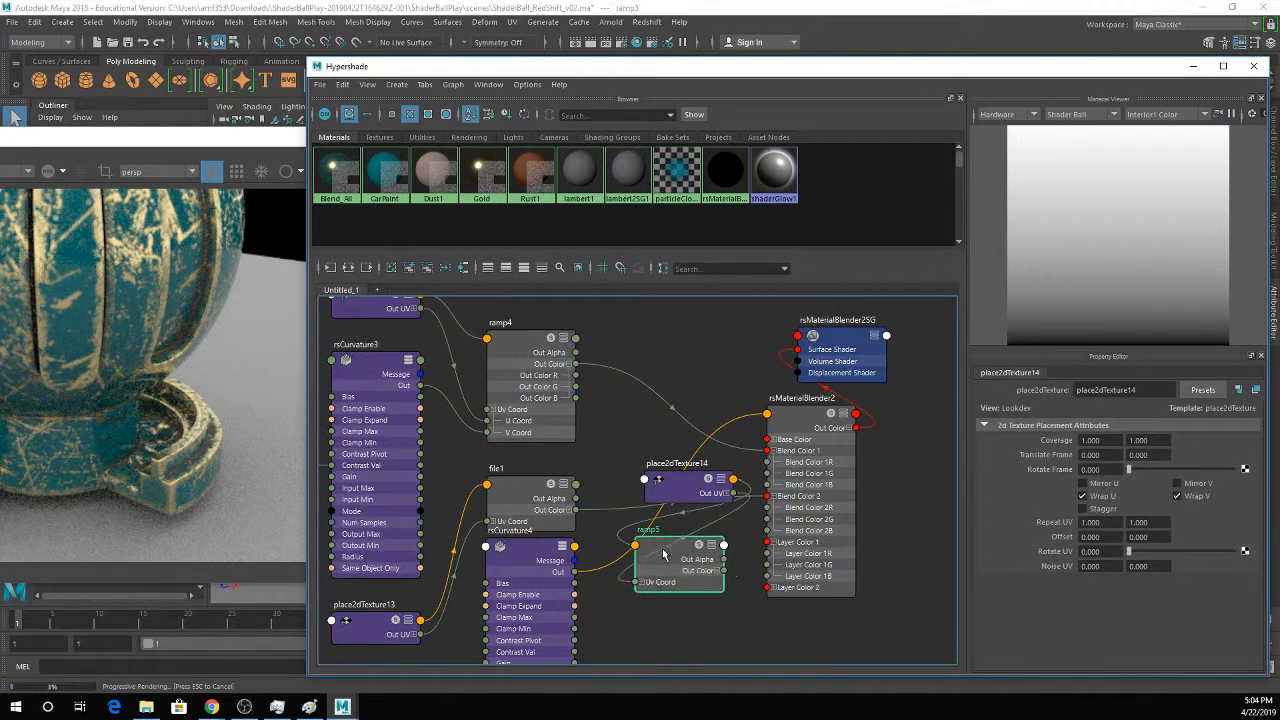
pyautogui.click(641, 581)
pyautogui.moveTo(575, 572); pyautogui.dragTo(652, 606)
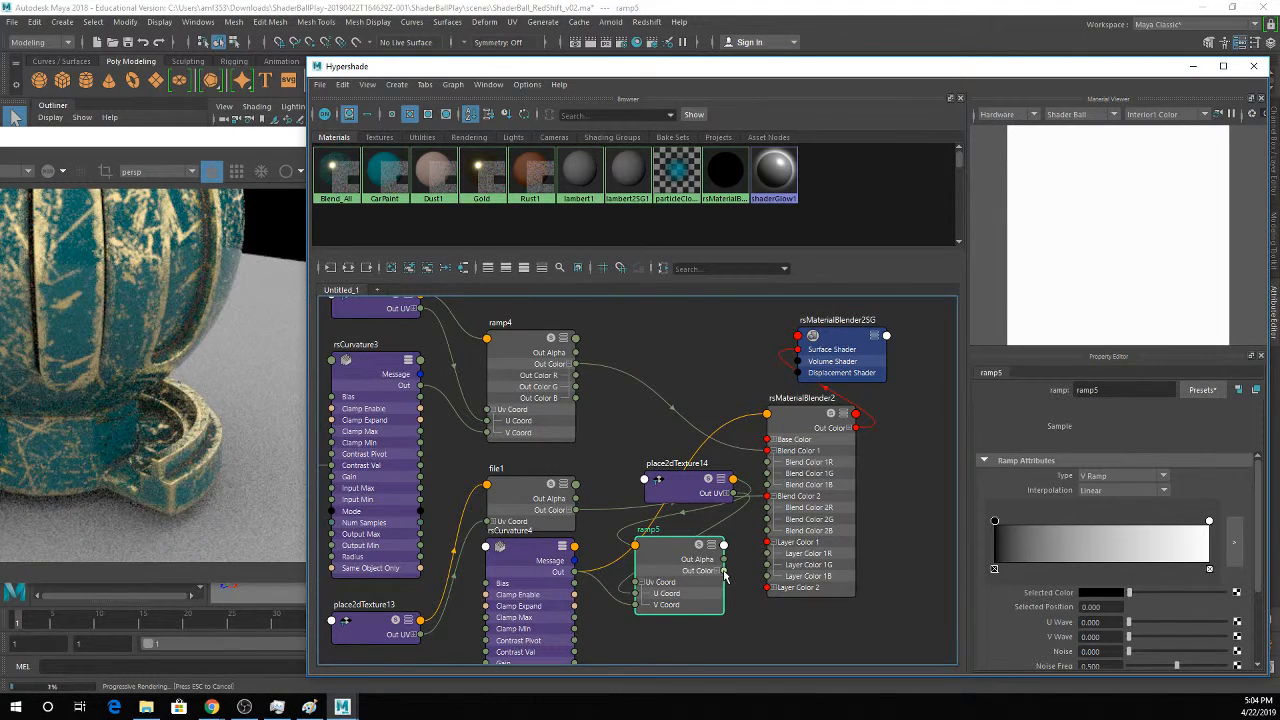
# Show the material blender's full attribute list and expand its Blend Color 3 input.
pyautogui.moveTo(725, 572); pyautogui.dragTo(854, 590)
pyautogui.click(843, 414)
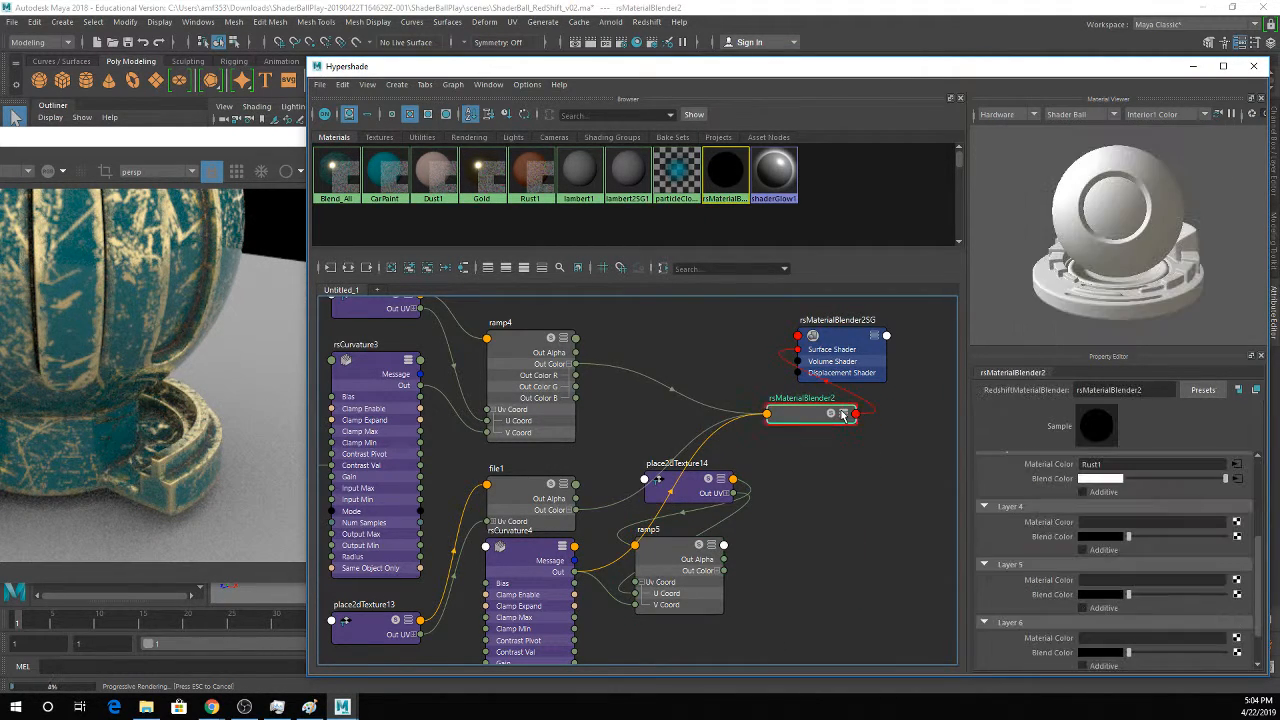
pyautogui.click(843, 414)
pyautogui.moveTo(843, 415); pyautogui.dragTo(718, 337)
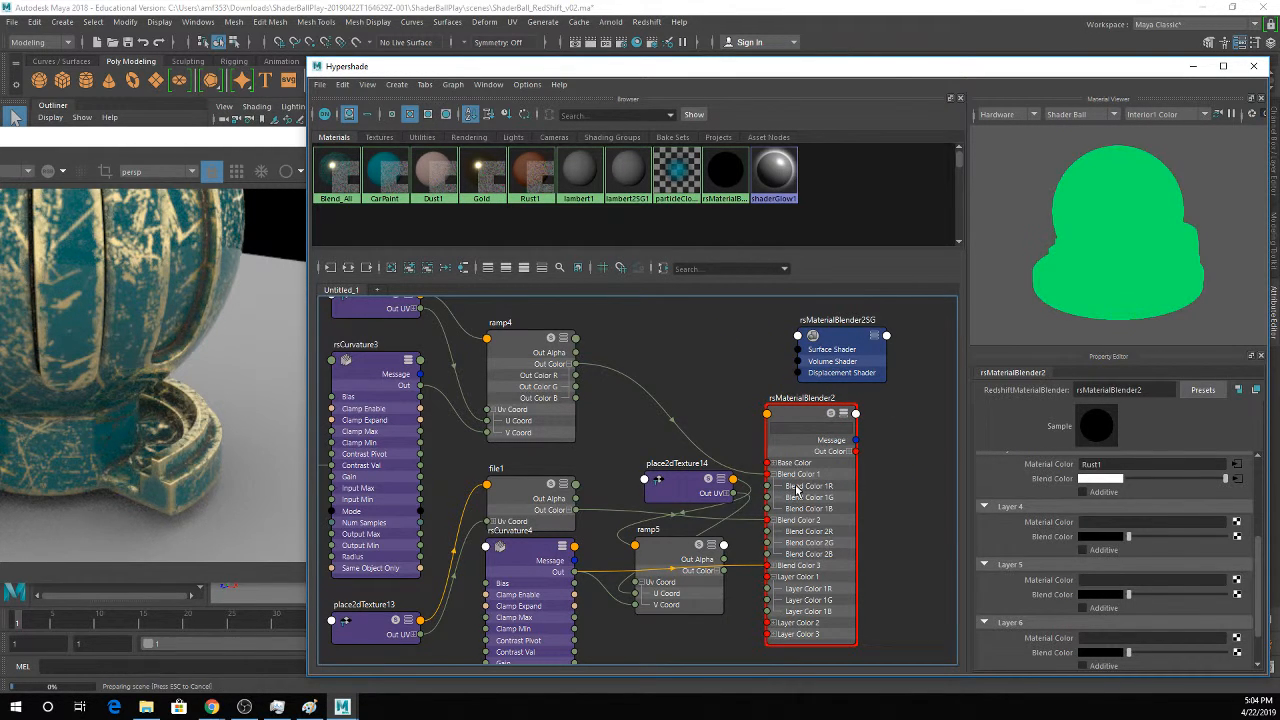
pyautogui.click(773, 565)
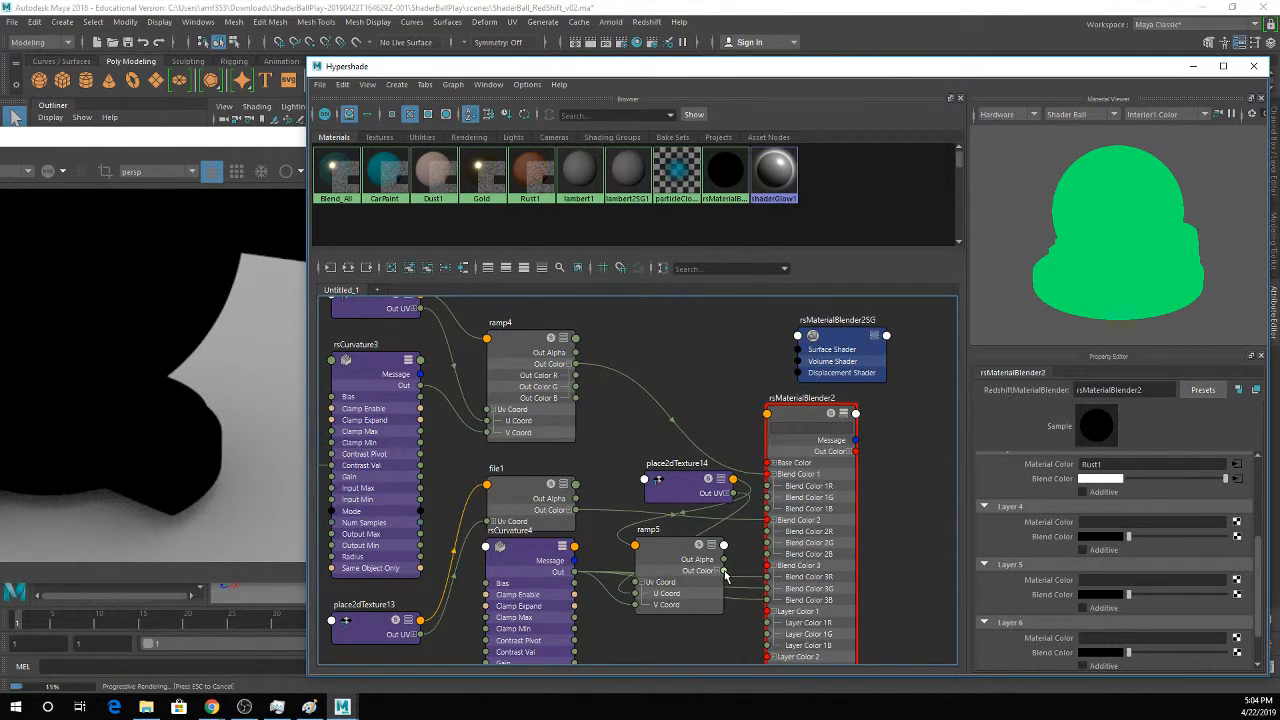
# Try connecting the new ramp's Out Color to the blender's Blend Color 3, check the layer settings, and undo the recent connection changes.
pyautogui.moveTo(726, 575); pyautogui.dragTo(769, 566)
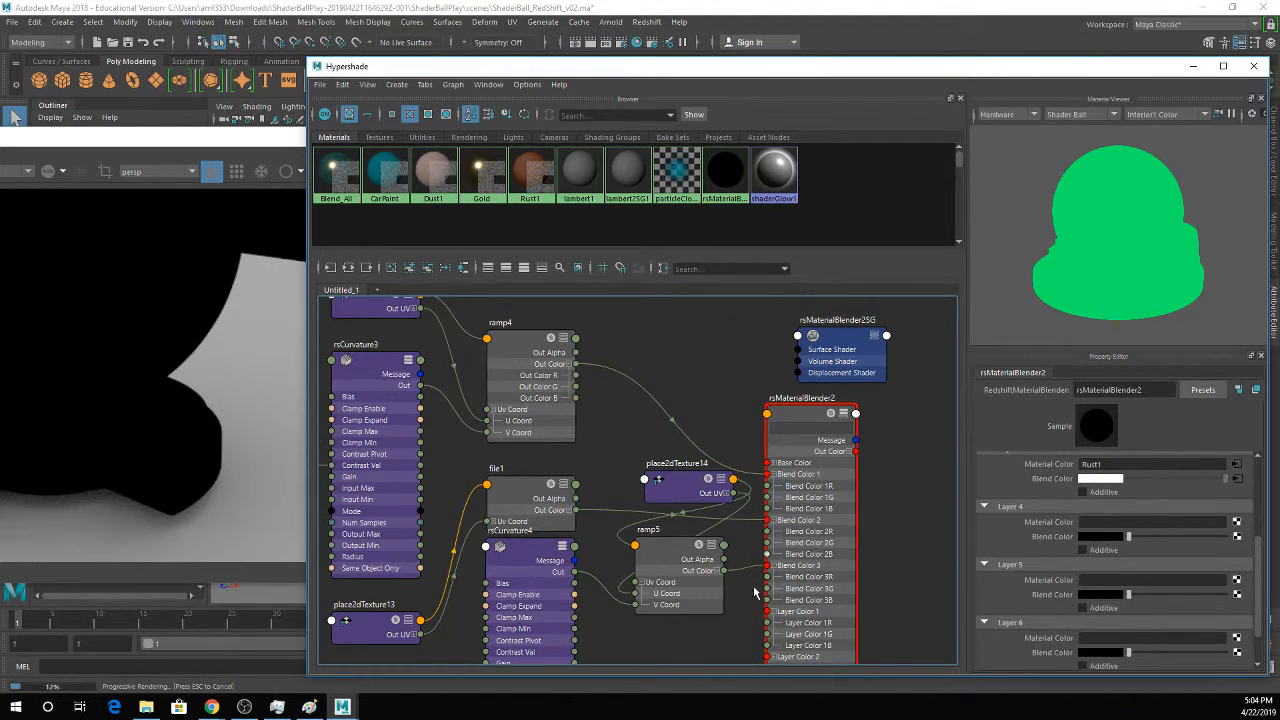
pyautogui.click(788, 416)
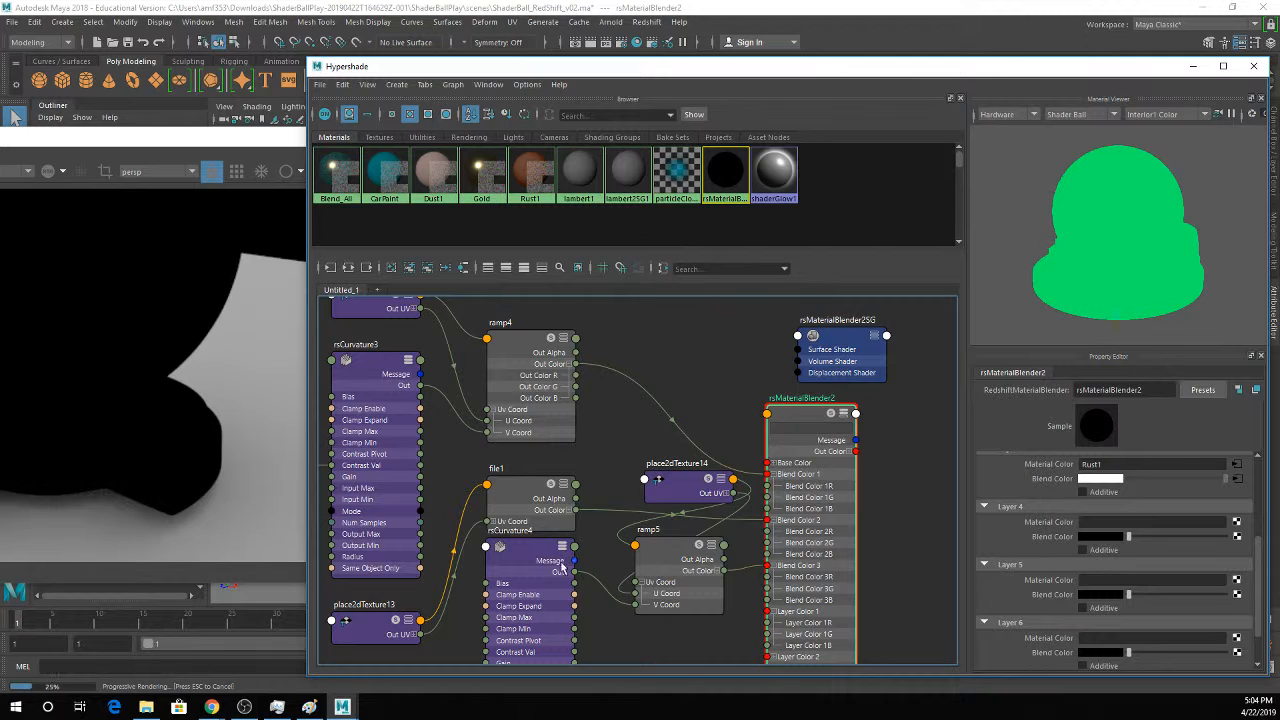
pyautogui.click(653, 548)
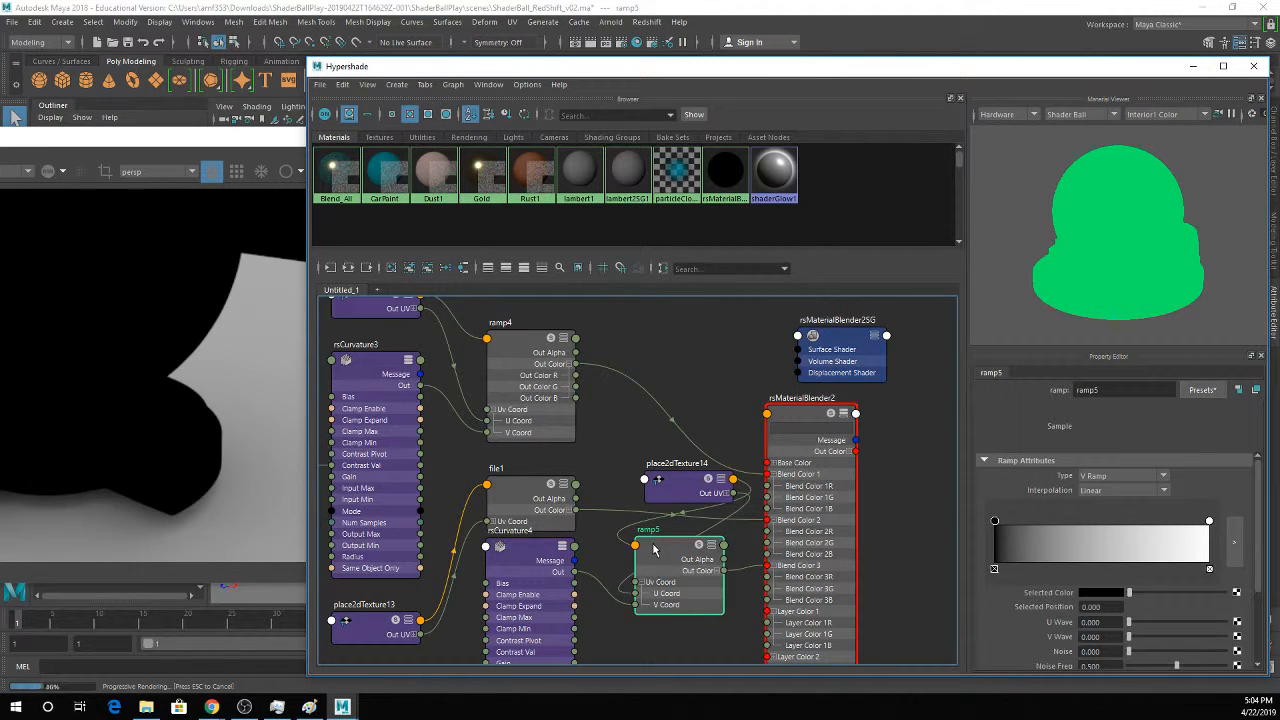
pyautogui.moveTo(653, 548)
pyautogui.mouseDown()
pyautogui.moveTo(642, 570)
pyautogui.moveTo(649, 562)
pyautogui.mouseUp()
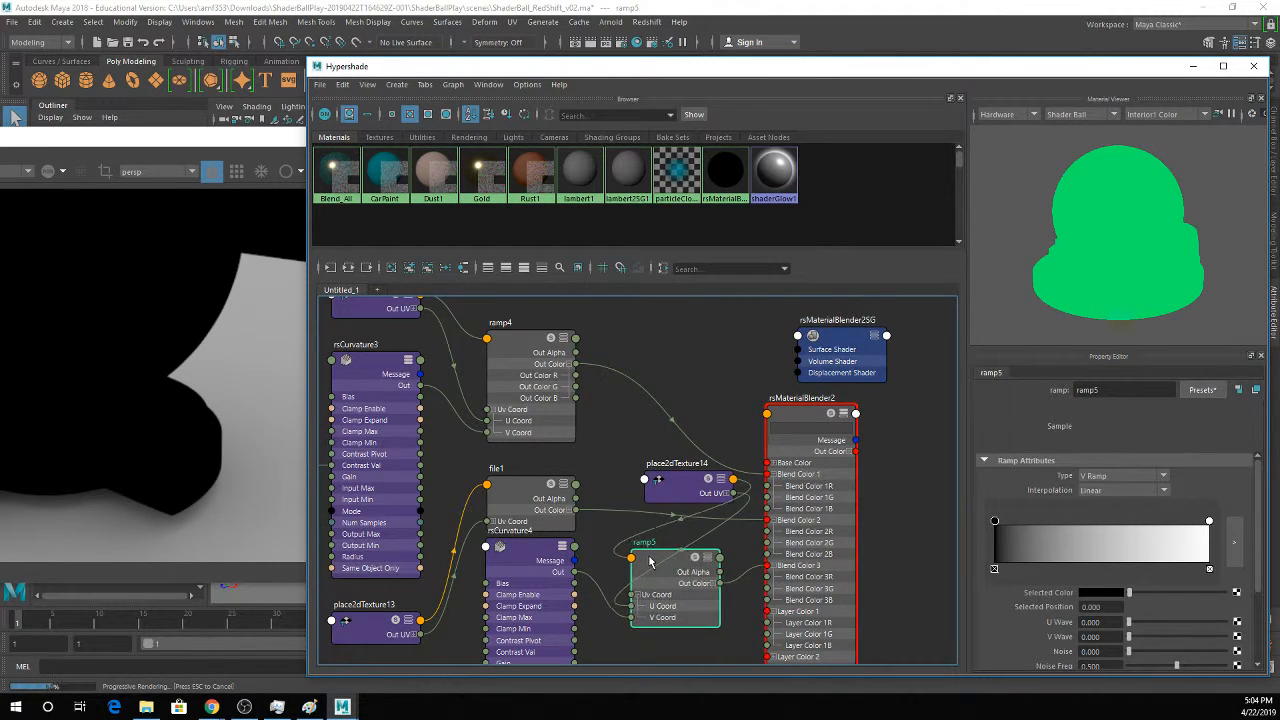
pyautogui.moveTo(808, 421); pyautogui.dragTo(860, 414)
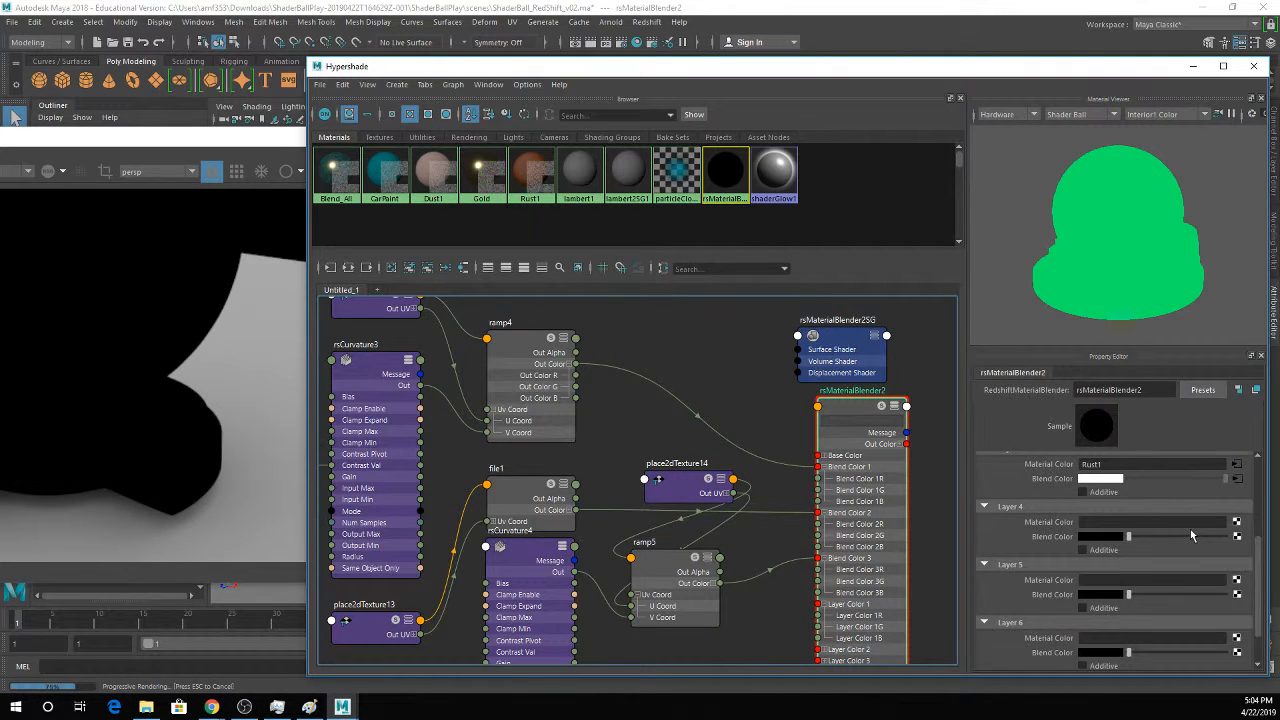
pyautogui.scroll(3, 1190, 529)
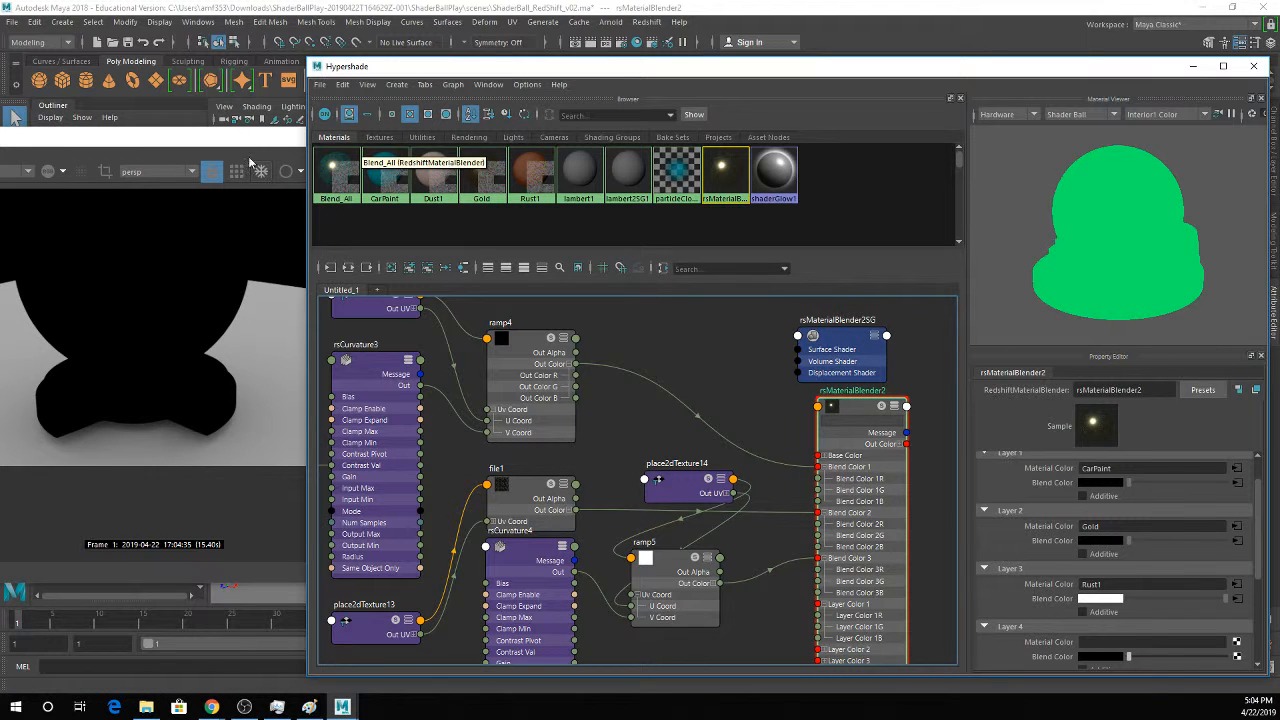
pyautogui.hotkey('ctrl', 'z')
pyautogui.hotkey('ctrl', 'z')
pyautogui.hotkey('ctrl', 'z')
pyautogui.hotkey('ctrl', 'z')
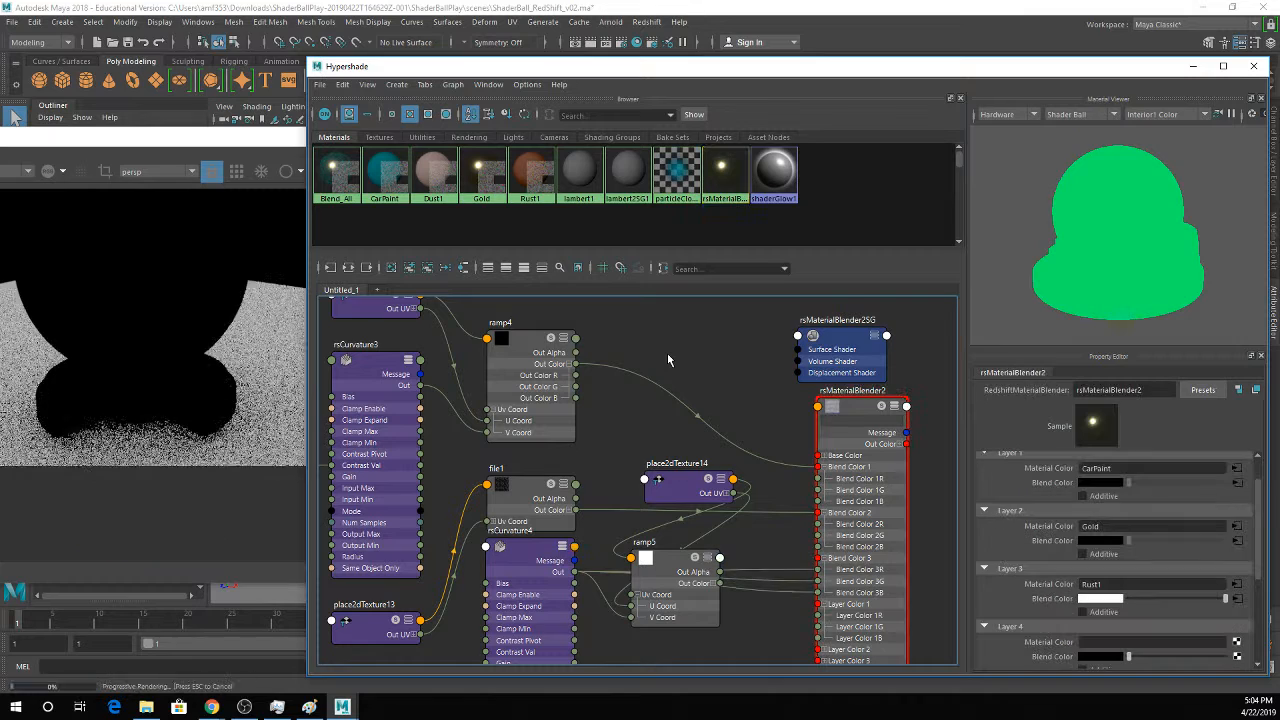
# Connect the new ramp's Out Color to the material blender's Blend Color 3 input.
pyautogui.click(670, 565)
pyautogui.click(850, 405)
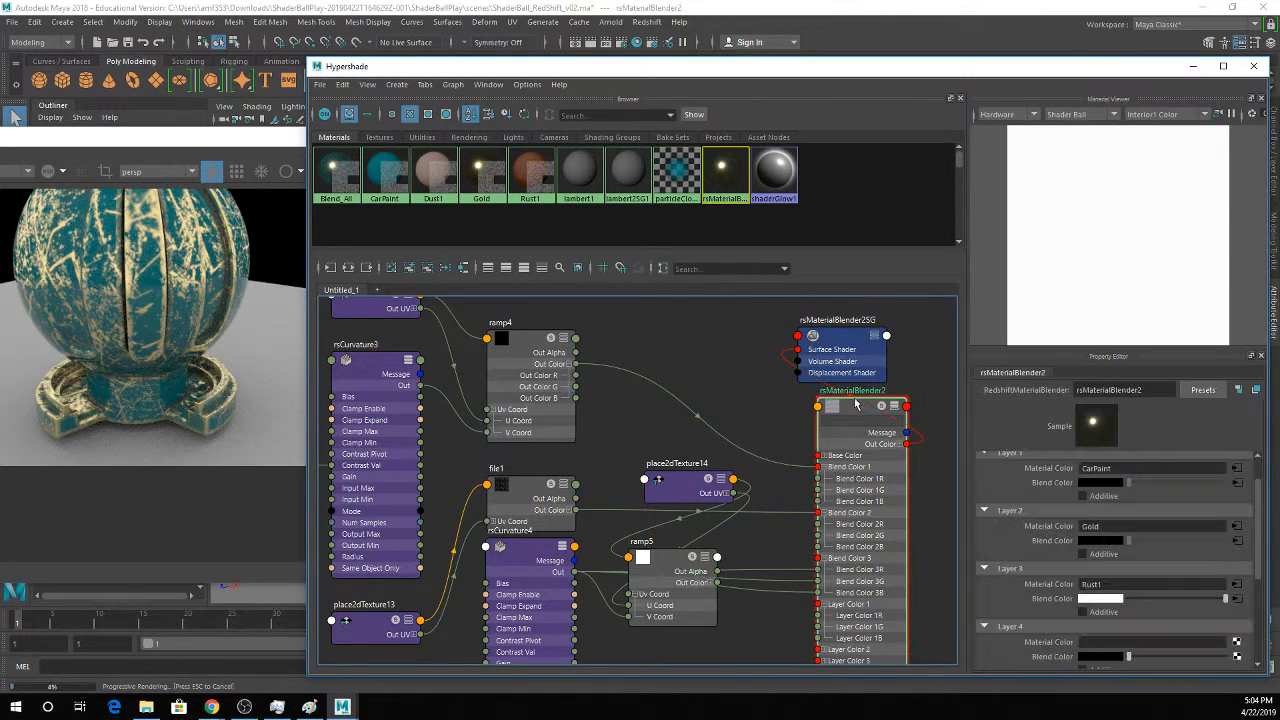
pyautogui.moveTo(668, 560); pyautogui.dragTo(1067, 600, button='middle')
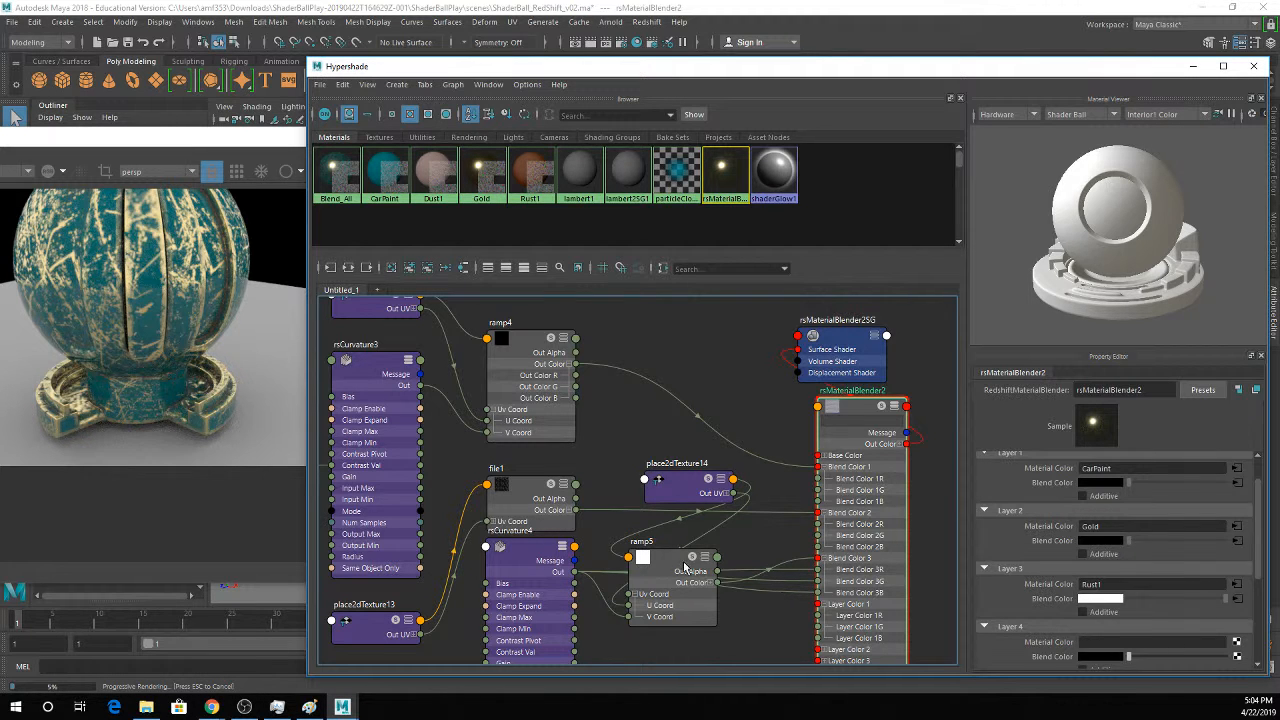
pyautogui.moveTo(686, 567); pyautogui.dragTo(708, 399)
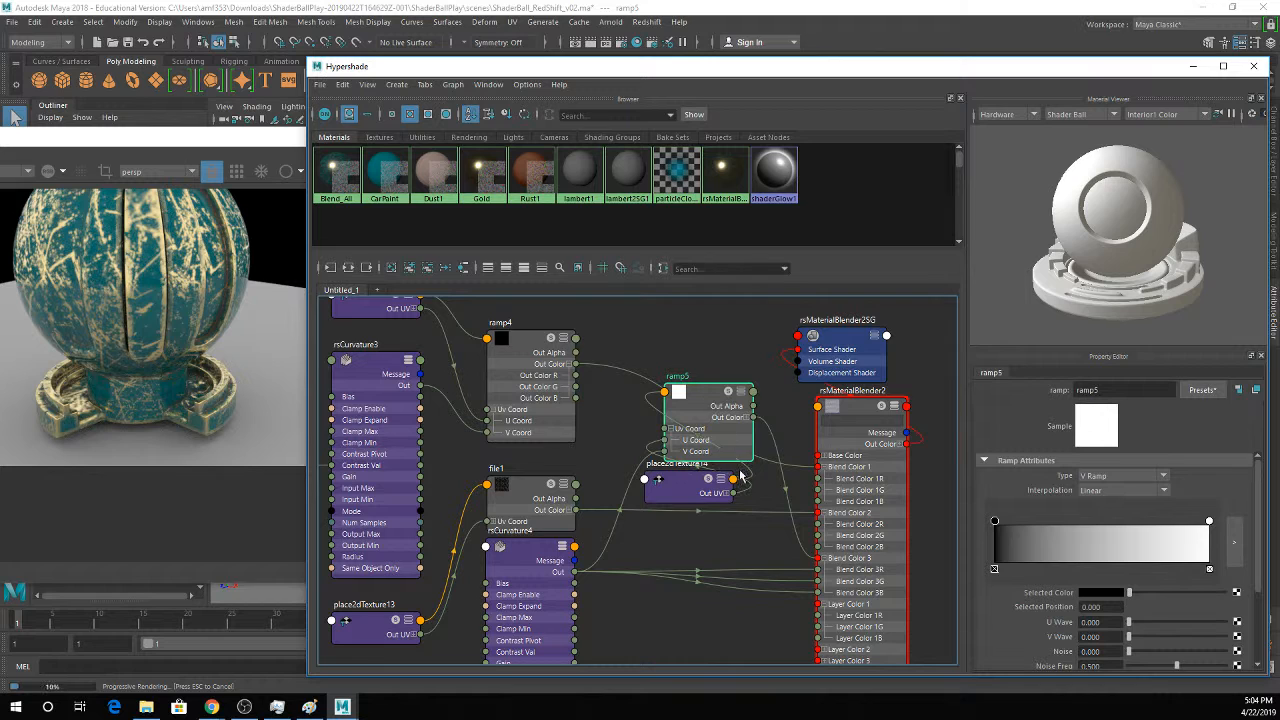
pyautogui.moveTo(695, 400); pyautogui.dragTo(677, 485)
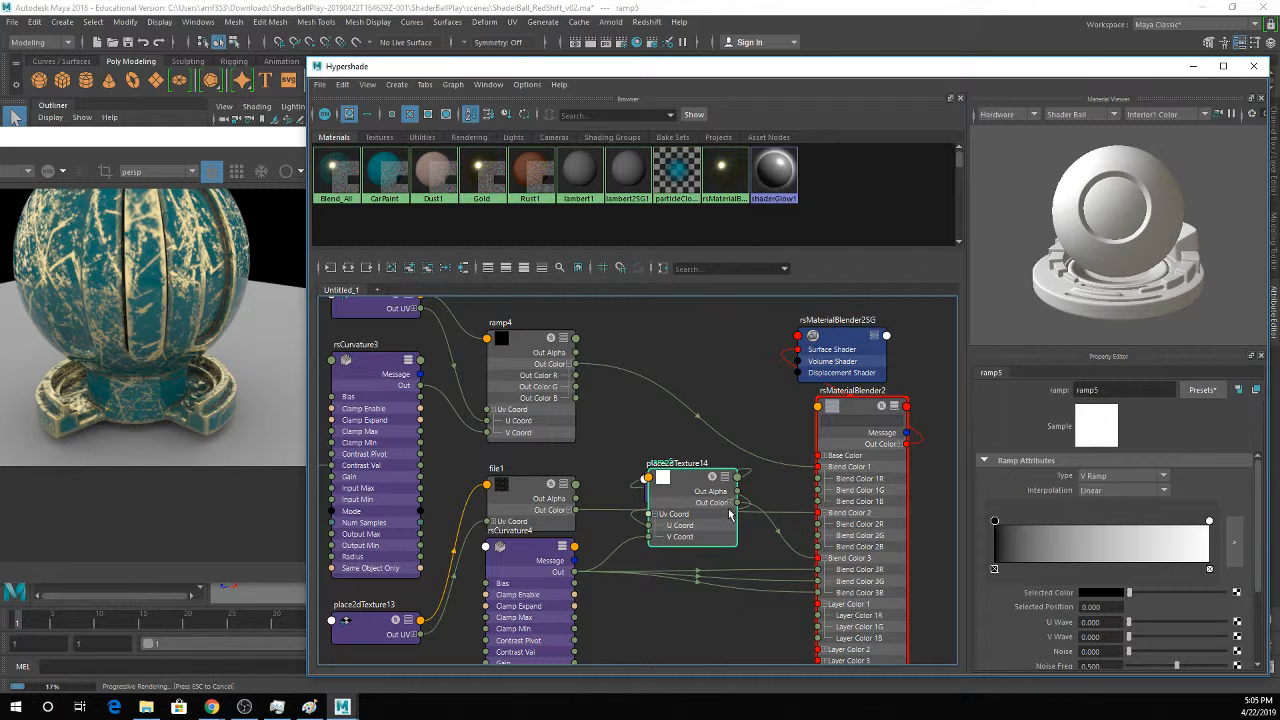
pyautogui.moveTo(737, 508); pyautogui.dragTo(838, 565)
# Remove the curvature node's direct links to Blend Color 3R, 3G and 3B, and place the ramp below its place2dTexture node.
pyautogui.click(519, 562)
pyautogui.moveTo(519, 562); pyautogui.dragTo(520, 575)
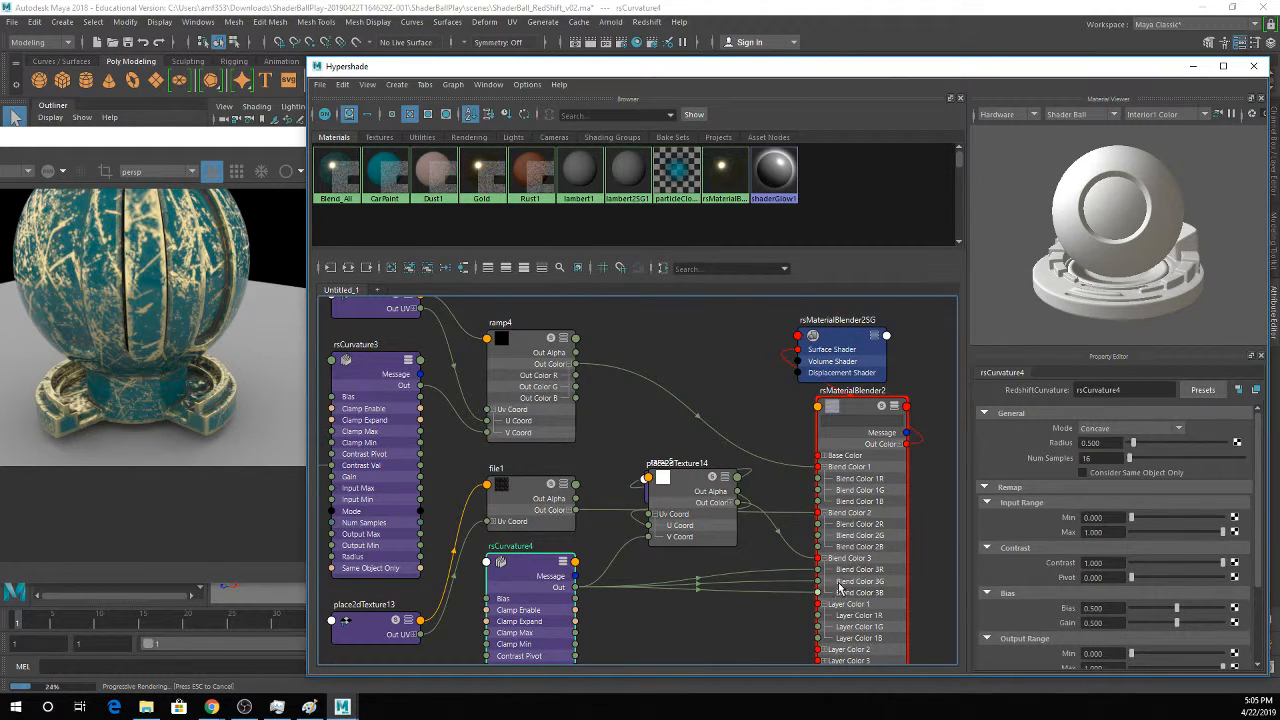
pyautogui.moveTo(803, 574); pyautogui.dragTo(812, 602)
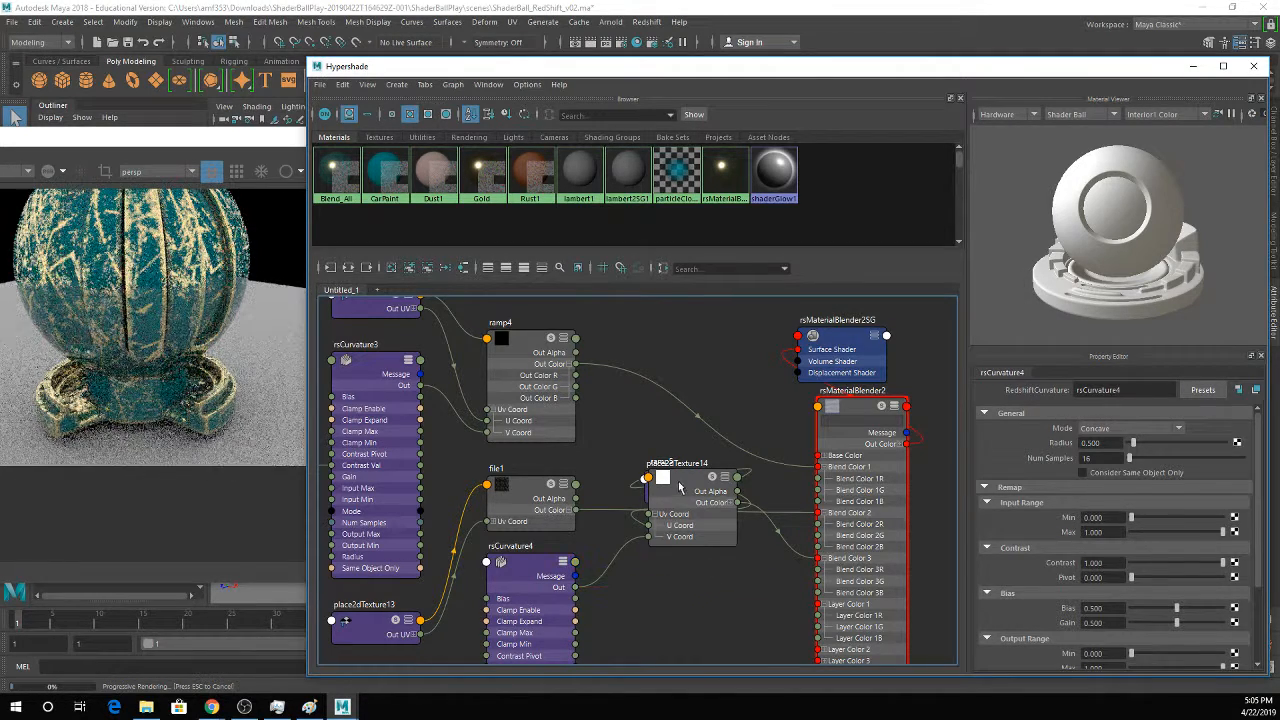
pyautogui.moveTo(679, 487); pyautogui.dragTo(674, 560)
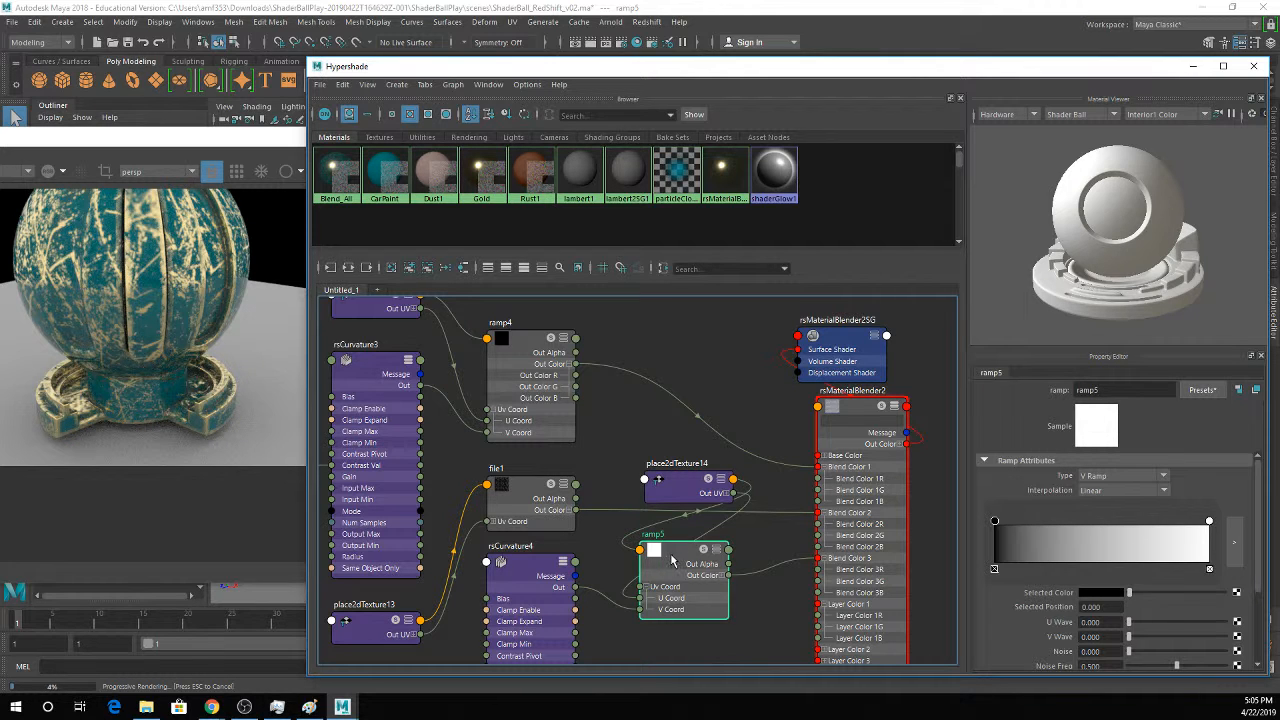
# Move ramp5's white color marker to about position 0.195 and view the whole shader ball in the render.
pyautogui.moveTo(995, 528)
pyautogui.mouseDown()
pyautogui.moveTo(1061, 528)
pyautogui.moveTo(995, 521)
pyautogui.mouseUp()
pyautogui.moveTo(1209, 522); pyautogui.dragTo(1037, 524)
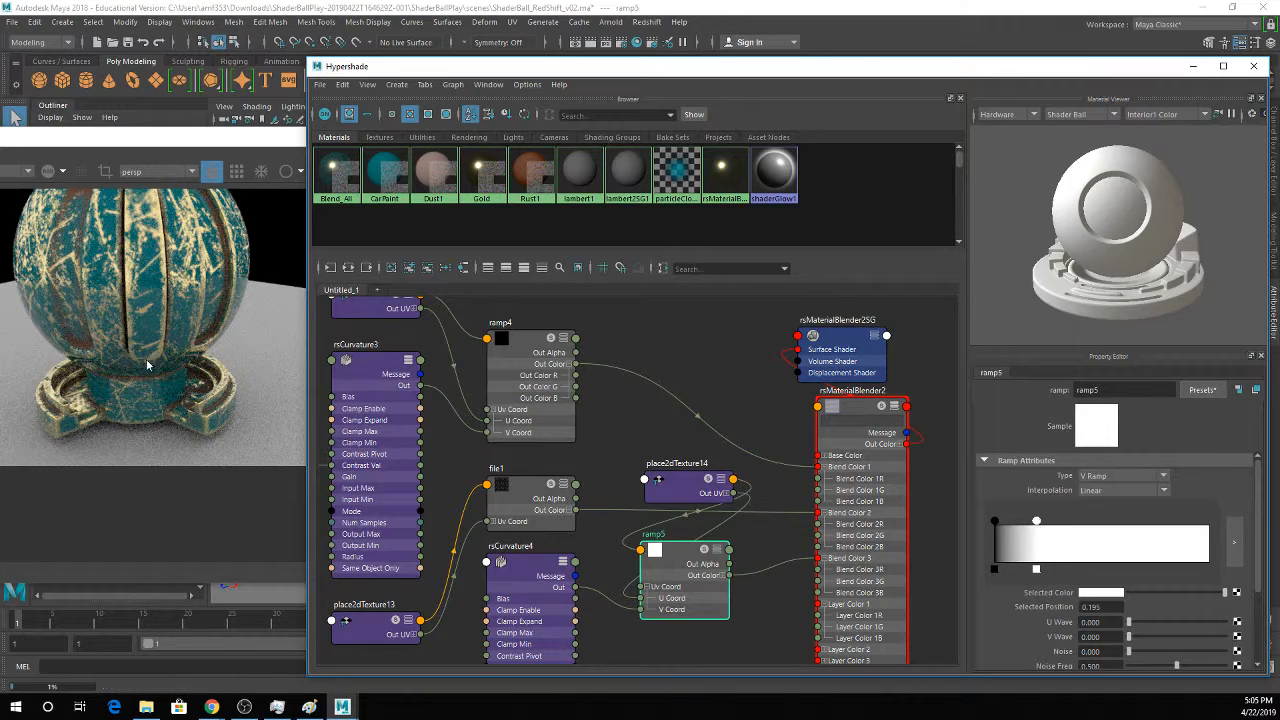
pyautogui.click(994, 521)
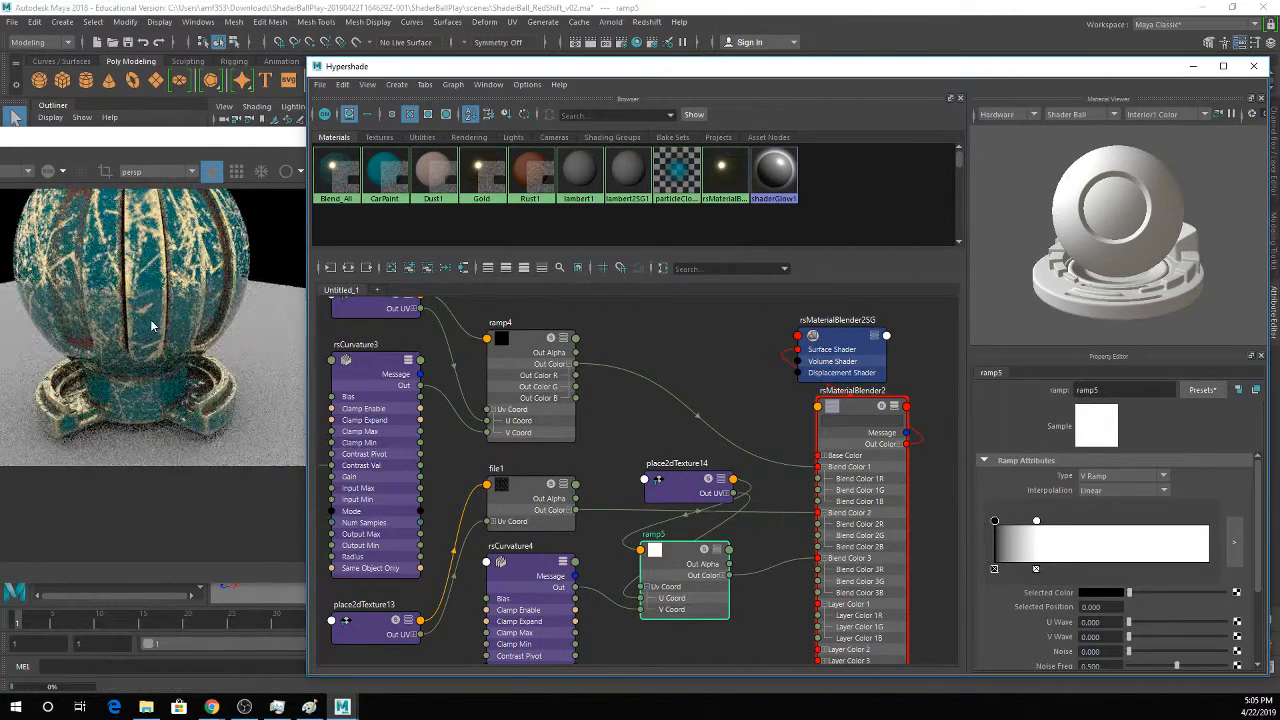
pyautogui.scroll(-2, 152, 326)
pyautogui.moveTo(217, 318); pyautogui.dragTo(211, 405)
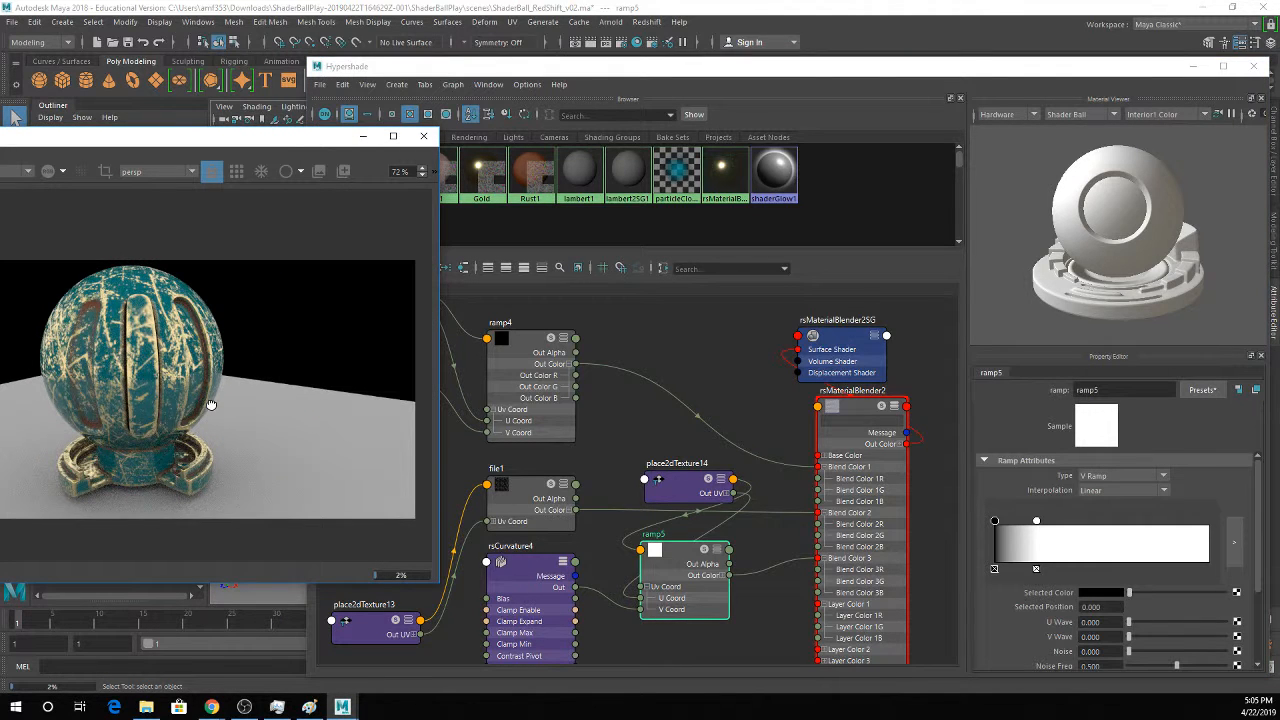
# Save the scene, continuing past the Student Version File notice.
pyautogui.click(770, 407)
pyautogui.hotkey('ctrl', 's')
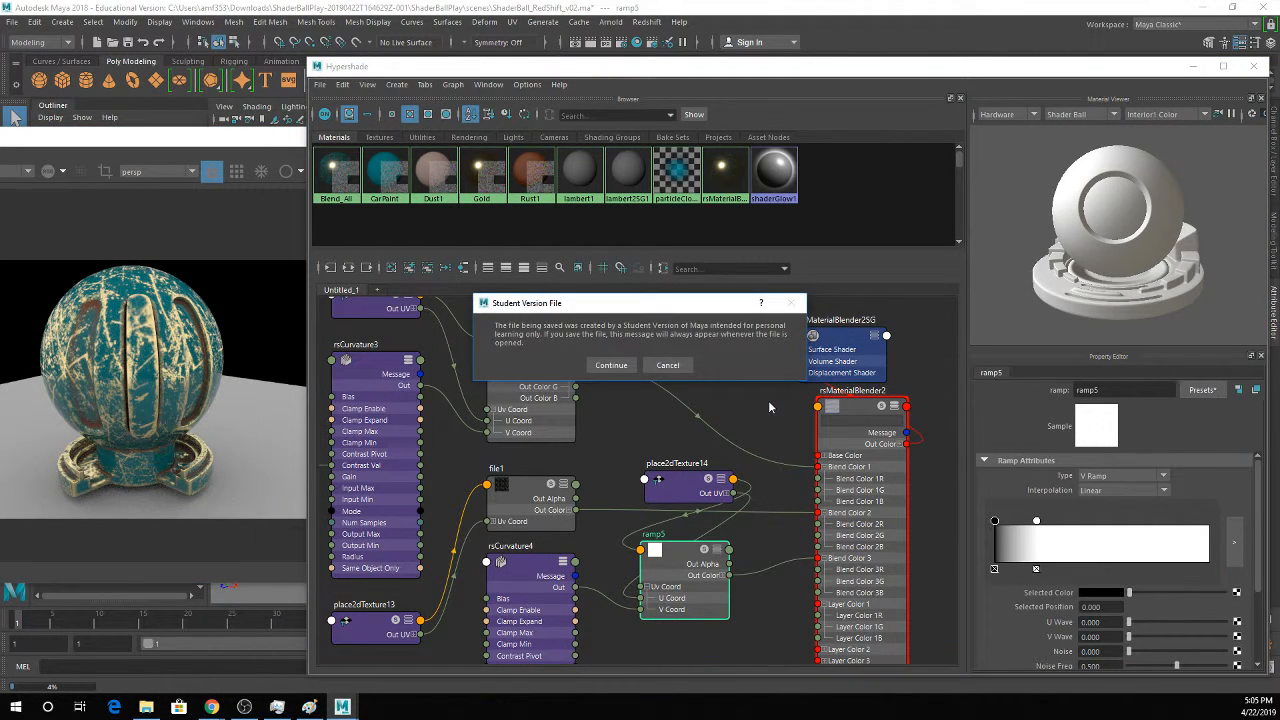
pyautogui.press('Return')
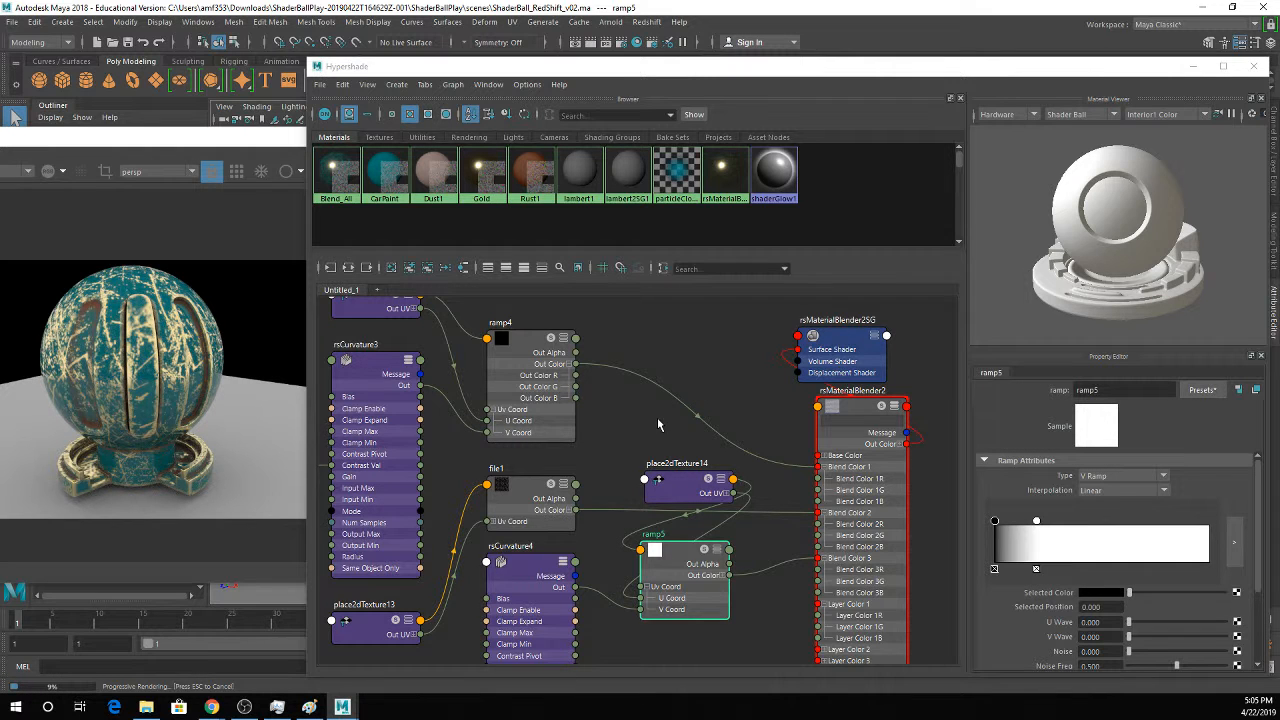
# Connect noise2's Out Color R to the Contrast Val input of rsCurvature4.
pyautogui.moveTo(657, 417); pyautogui.dragTo(711, 394, button='middle')
pyautogui.scroll(-2, 711, 394)
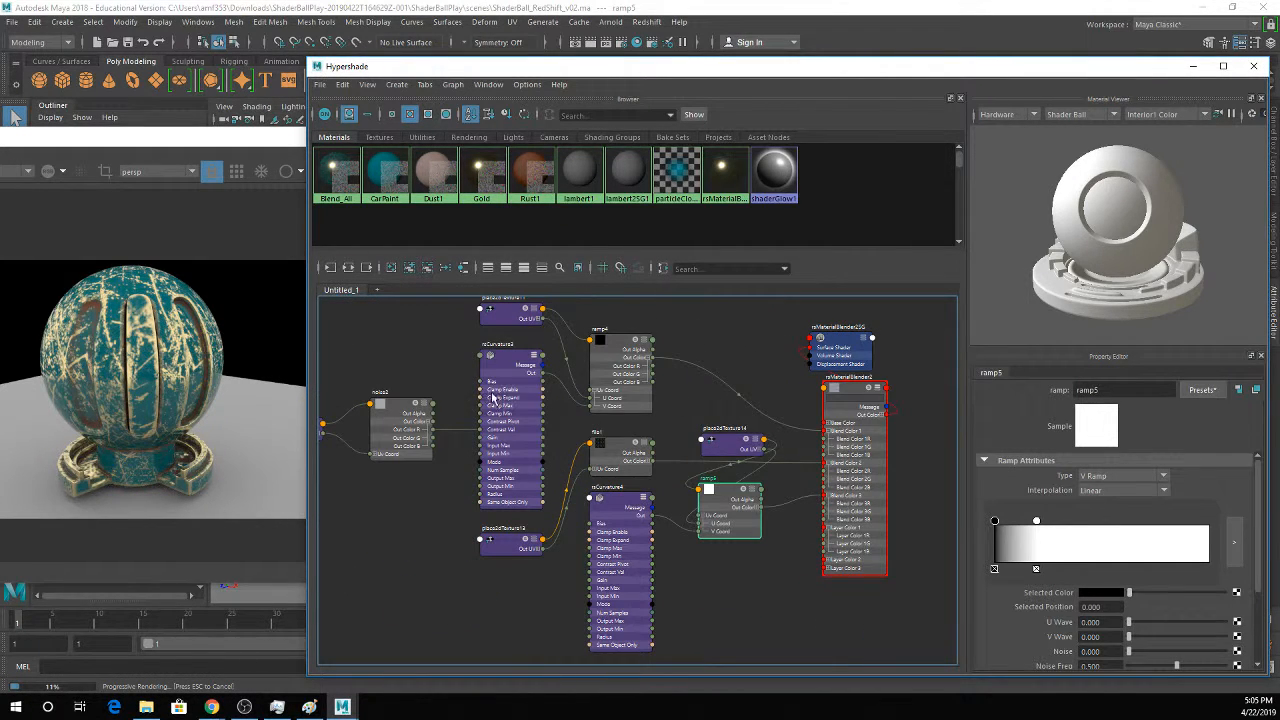
pyautogui.scroll(2, 440, 408)
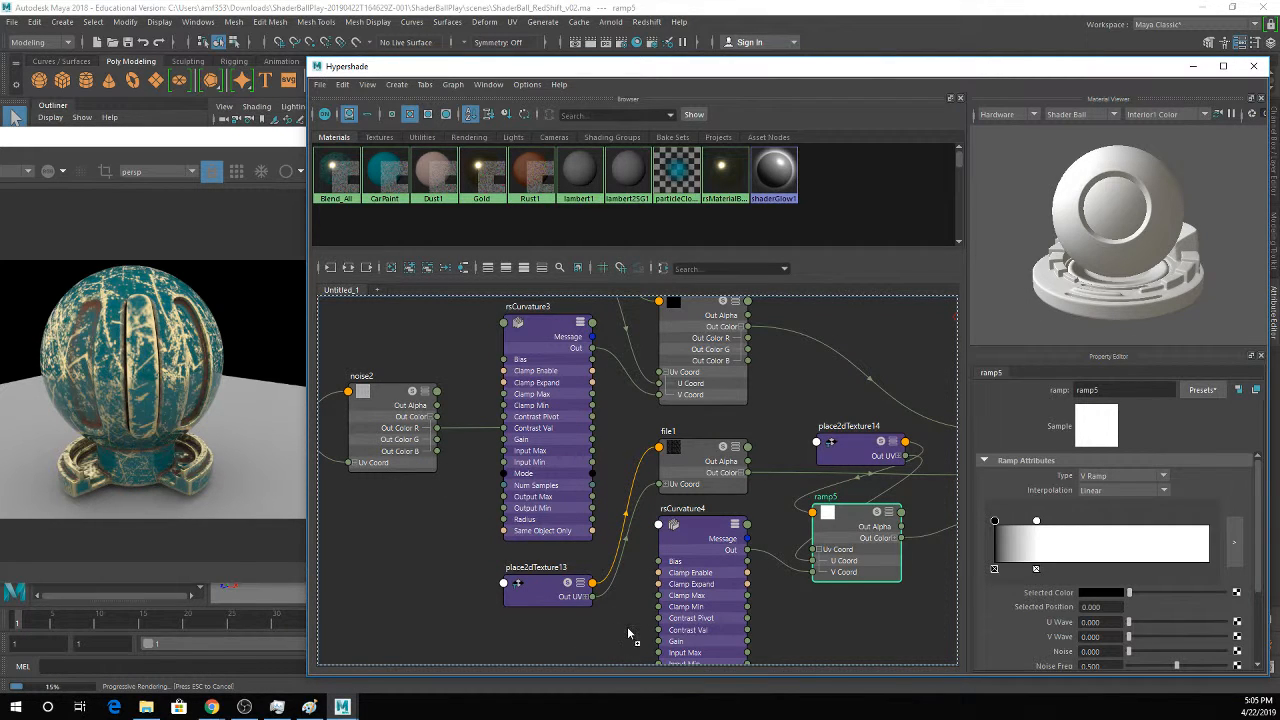
pyautogui.scroll(-2, 626, 624)
pyautogui.keyDown('alt'); pyautogui.moveTo(741, 597); pyautogui.dragTo(719, 483, button='middle'); pyautogui.keyUp('alt')
pyautogui.scroll(4, 720, 507)
pyautogui.keyDown('alt'); pyautogui.moveTo(637, 532); pyautogui.dragTo(705, 484, button='middle'); pyautogui.keyUp('alt')
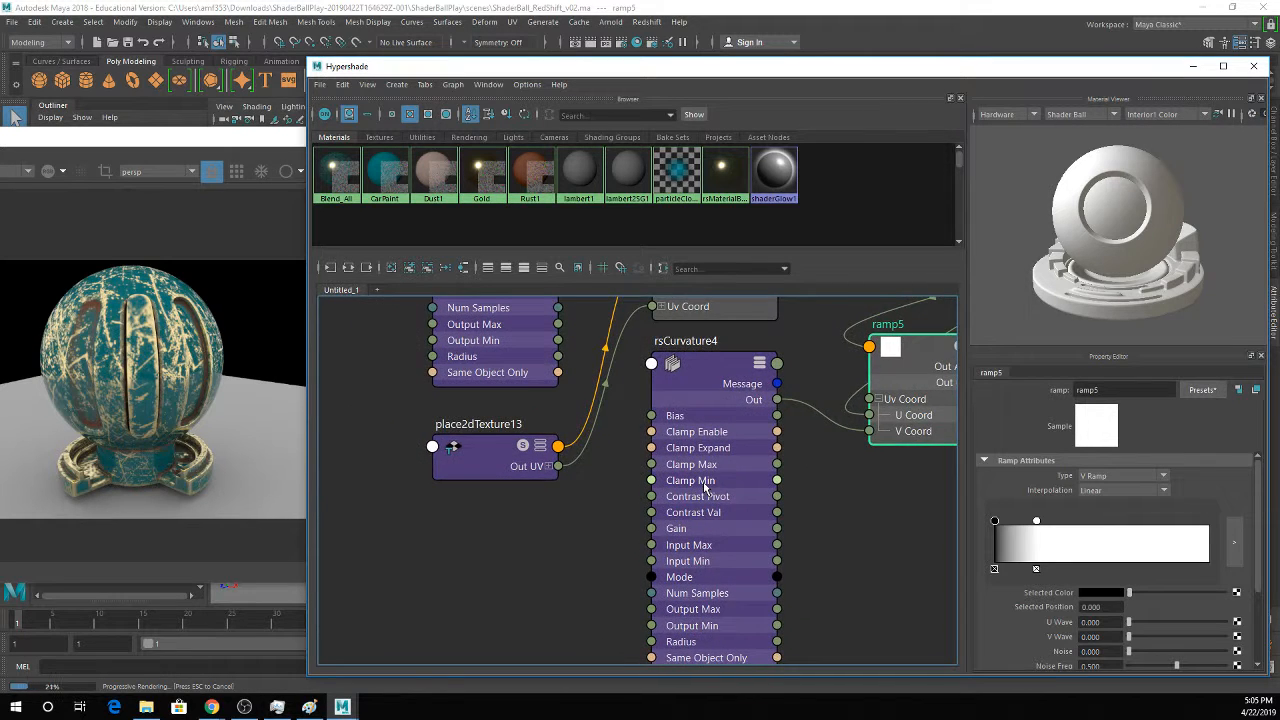
pyautogui.scroll(-2, 705, 487)
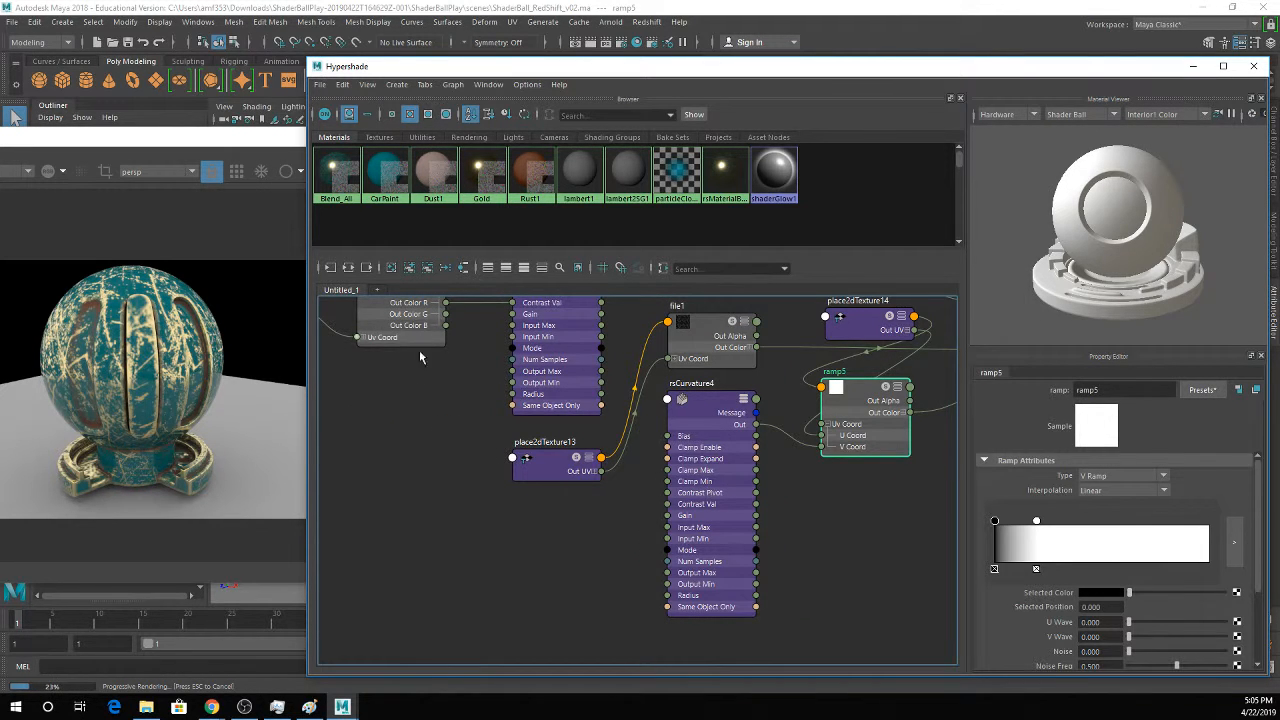
pyautogui.keyDown('alt'); pyautogui.moveTo(419, 357); pyautogui.dragTo(416, 405, button='middle'); pyautogui.keyUp('alt')
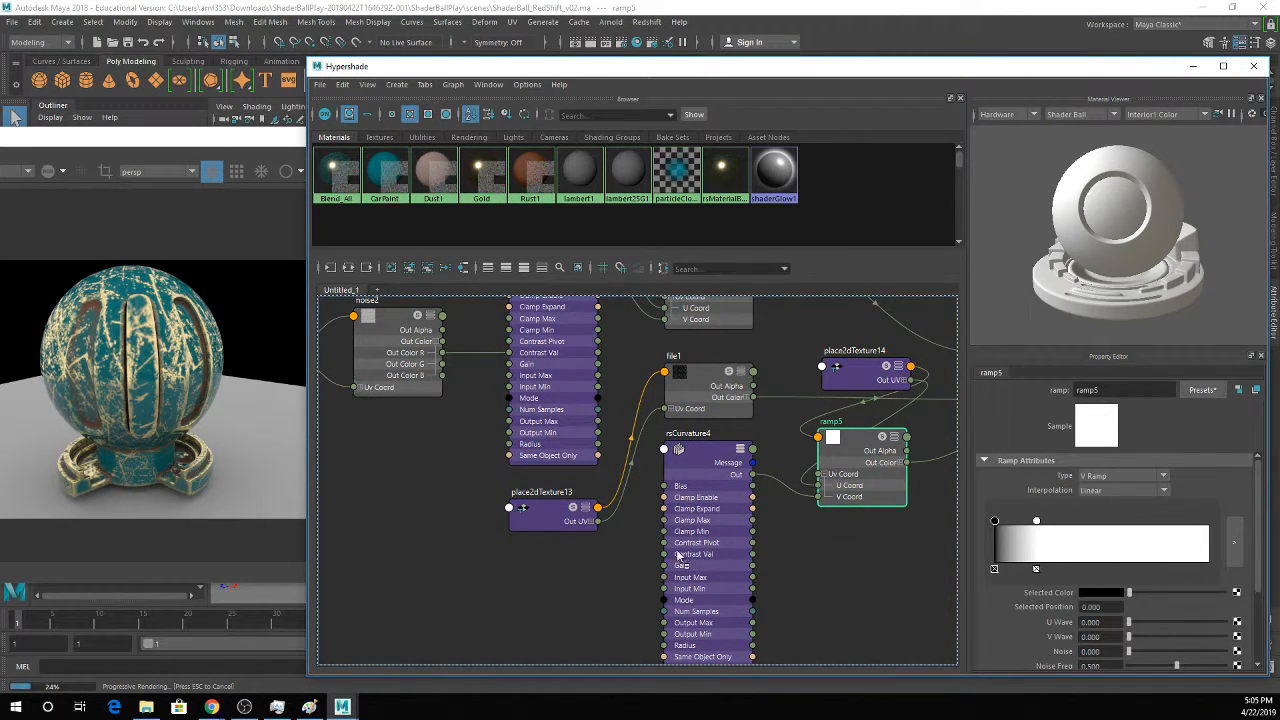
pyautogui.moveTo(443, 353); pyautogui.dragTo(670, 554)
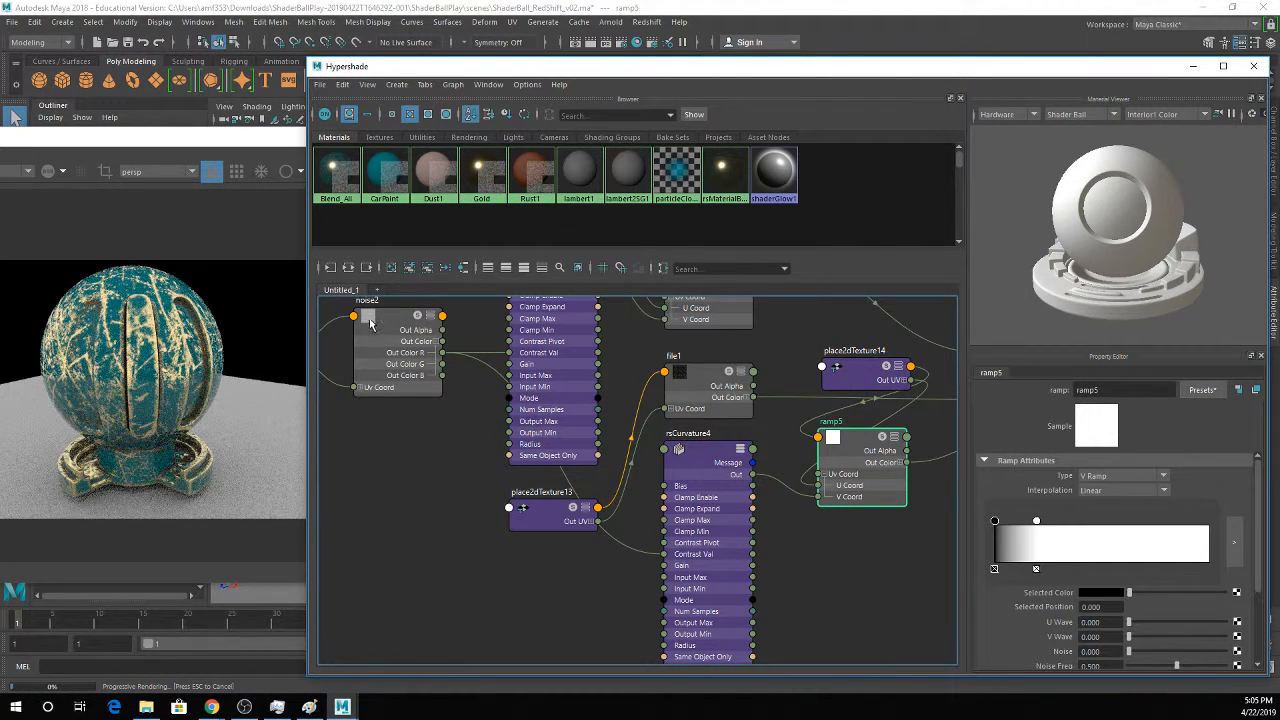
# Reposition the noise2 and rsCurvature4 nodes in the graph so their shared contrast connection is easier to see.
pyautogui.moveTo(395, 335); pyautogui.dragTo(358, 372)
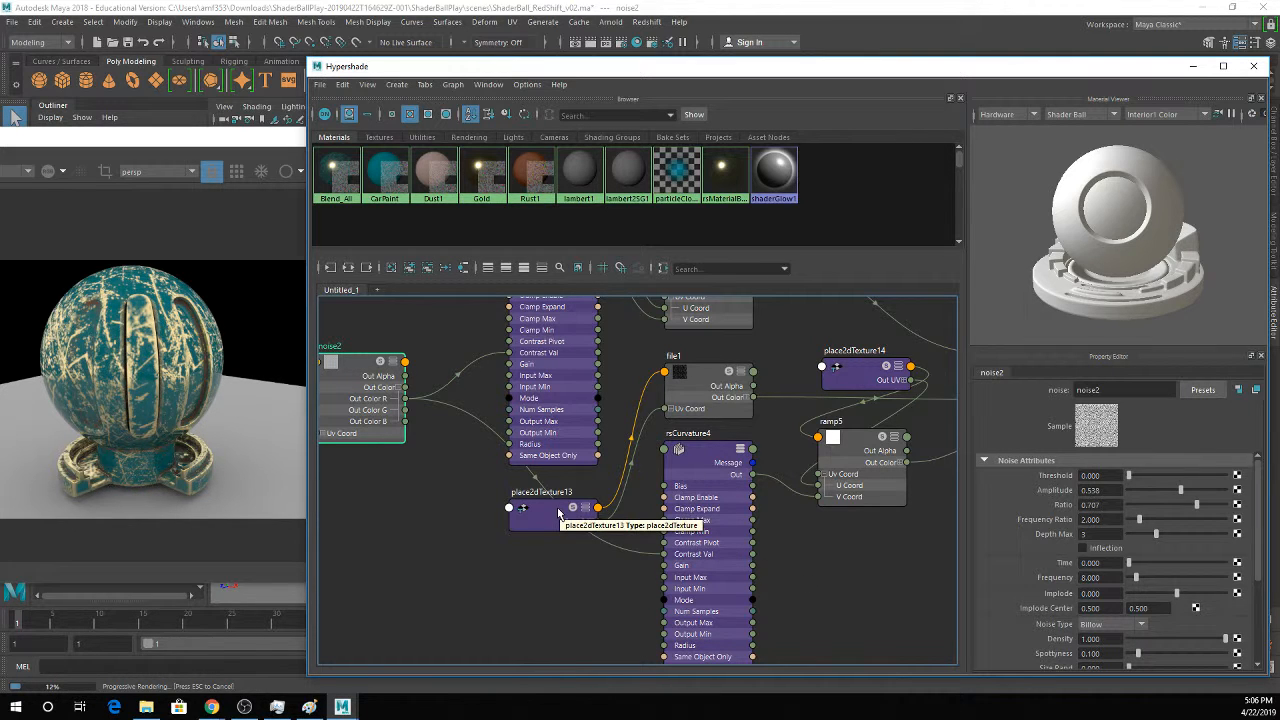
pyautogui.moveTo(706, 458); pyautogui.dragTo(744, 472)
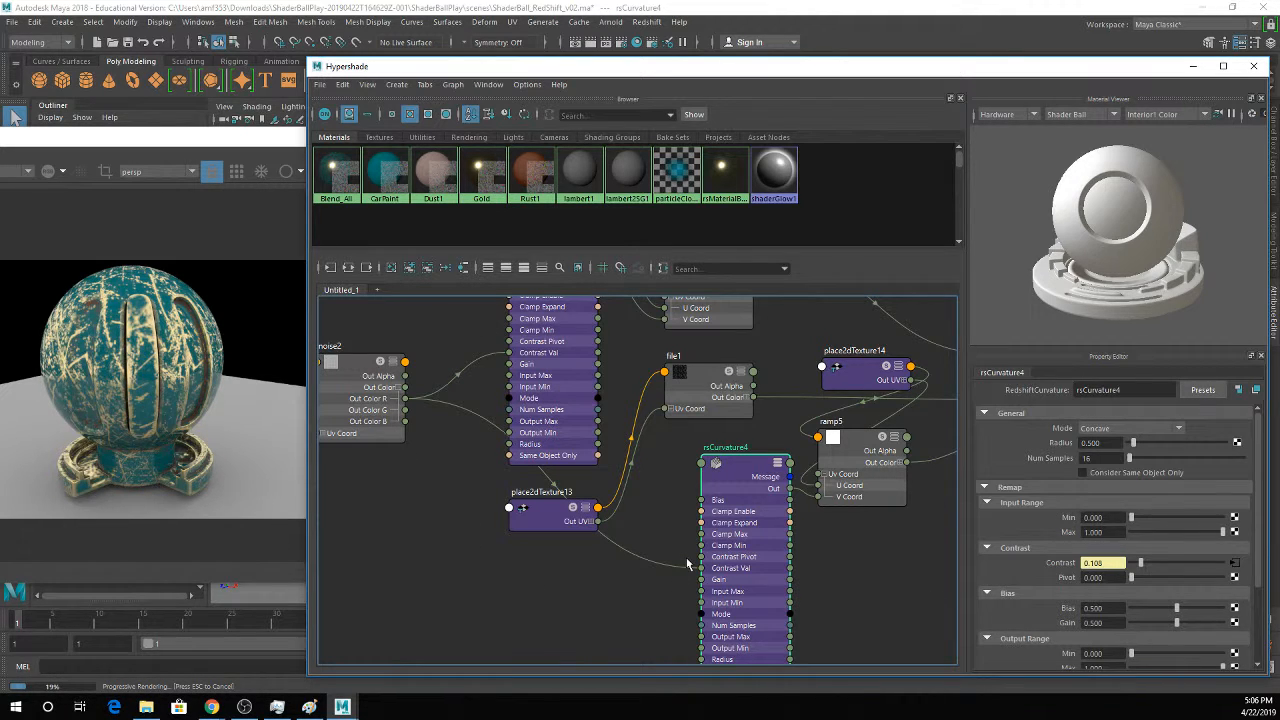
pyautogui.moveTo(731, 476); pyautogui.dragTo(660, 474)
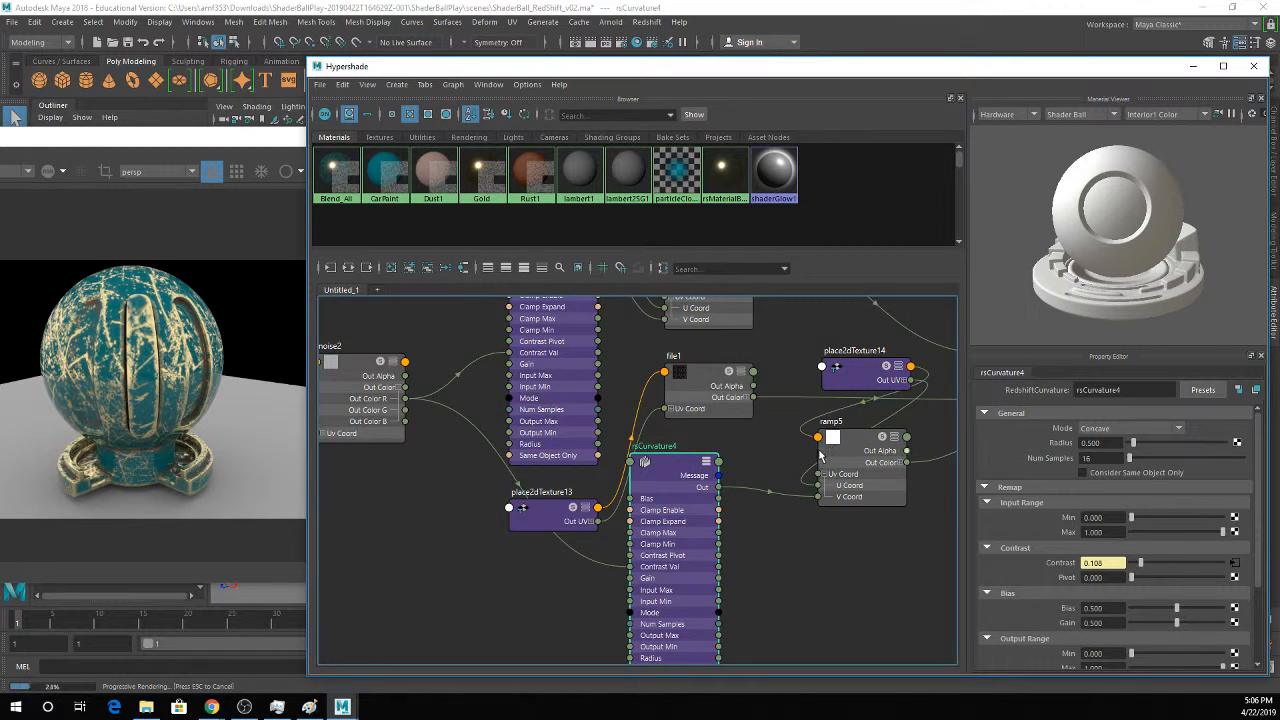
pyautogui.scroll(-2, 820, 455)
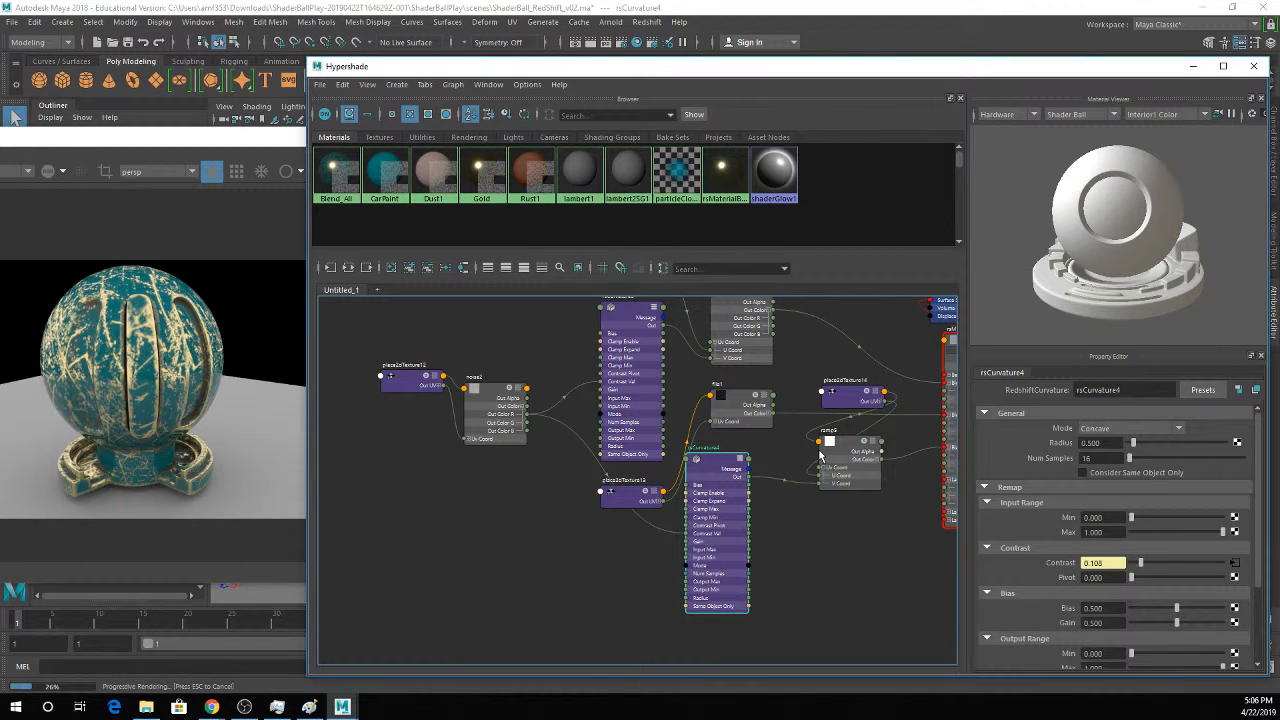
pyautogui.keyDown('alt'); pyautogui.moveTo(796, 506); pyautogui.dragTo(634, 569, button='middle'); pyautogui.keyUp('alt')
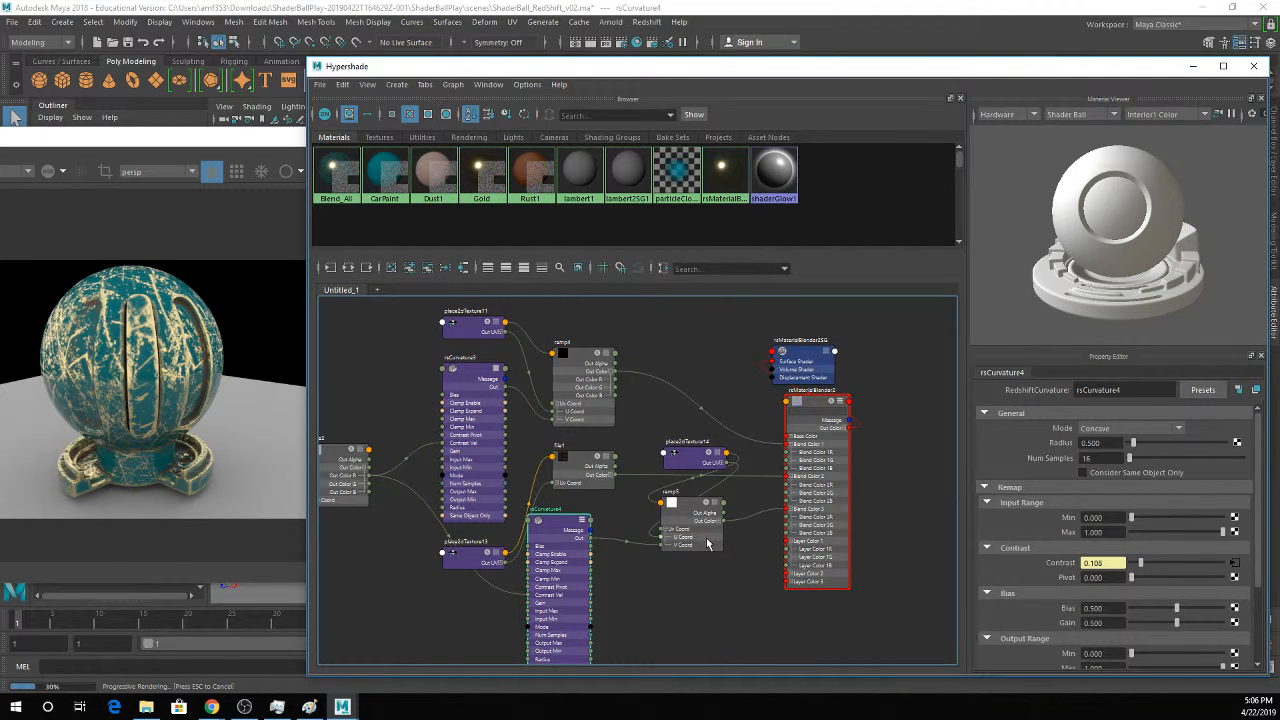
# Review rsMaterialBlender2's layer settings and lay out its full network, including the layer materials.
pyautogui.click(810, 412)
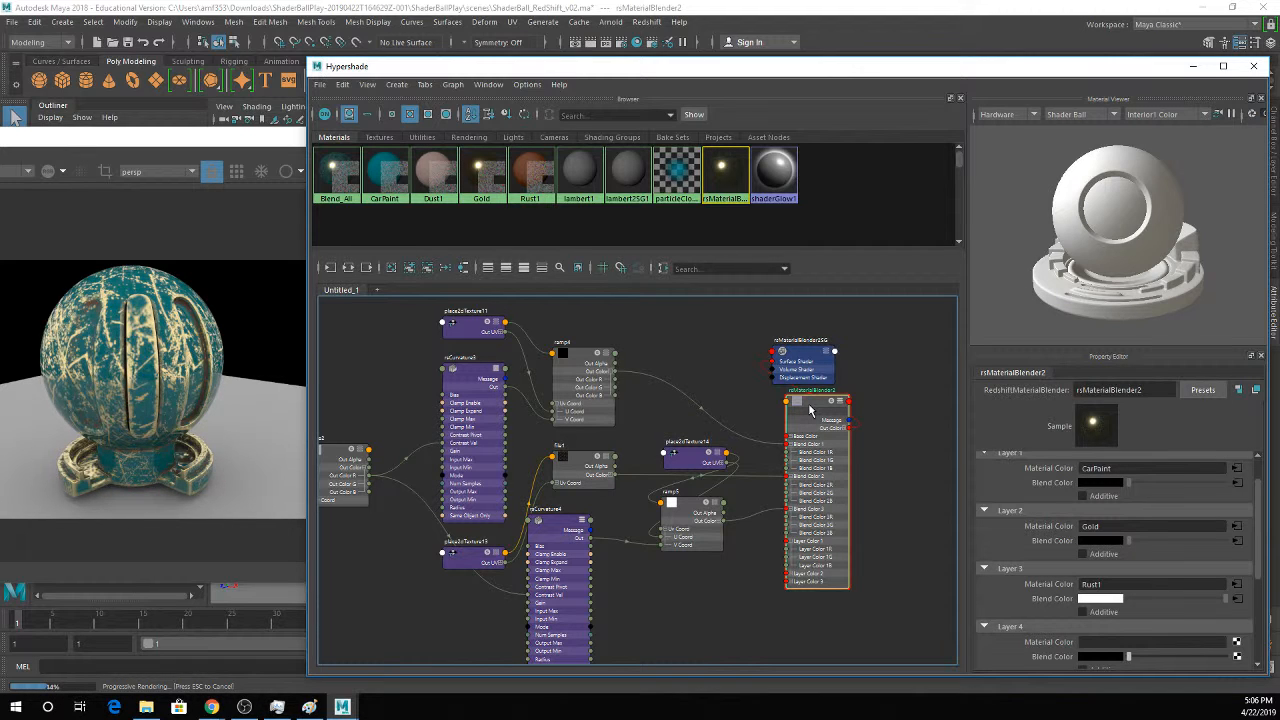
pyautogui.scroll(-3, 1152, 537)
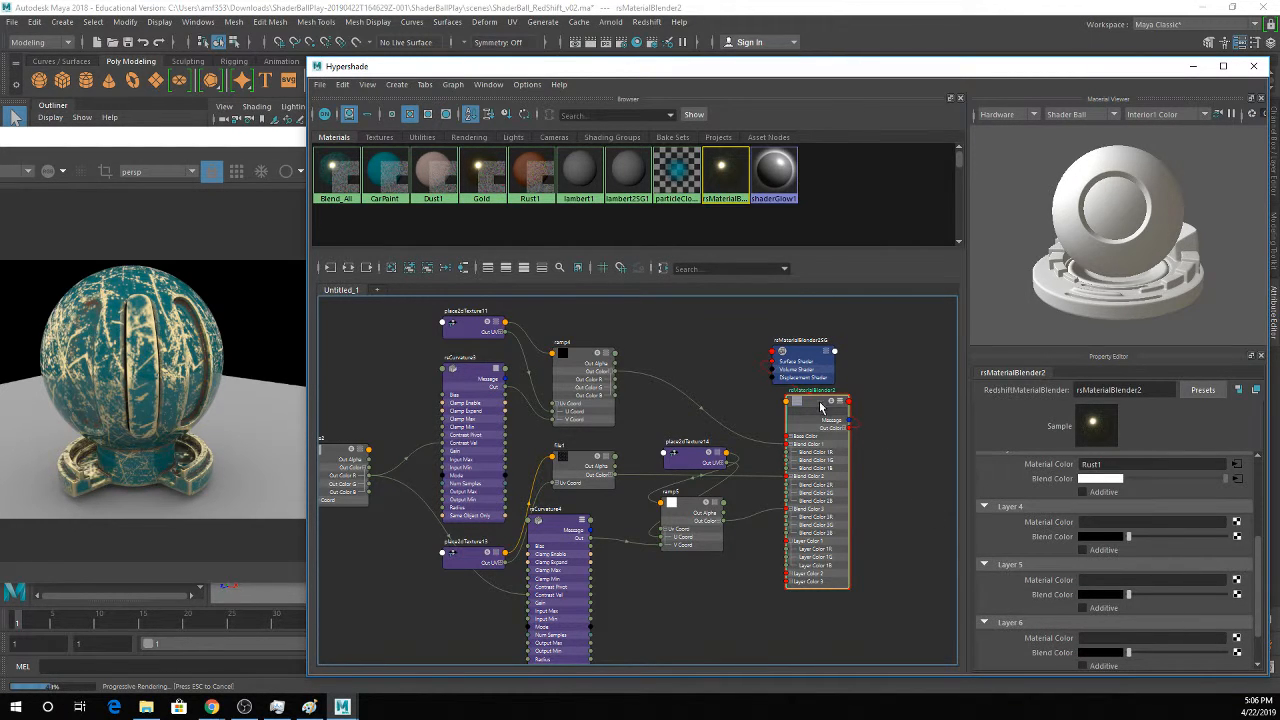
pyautogui.click(391, 268)
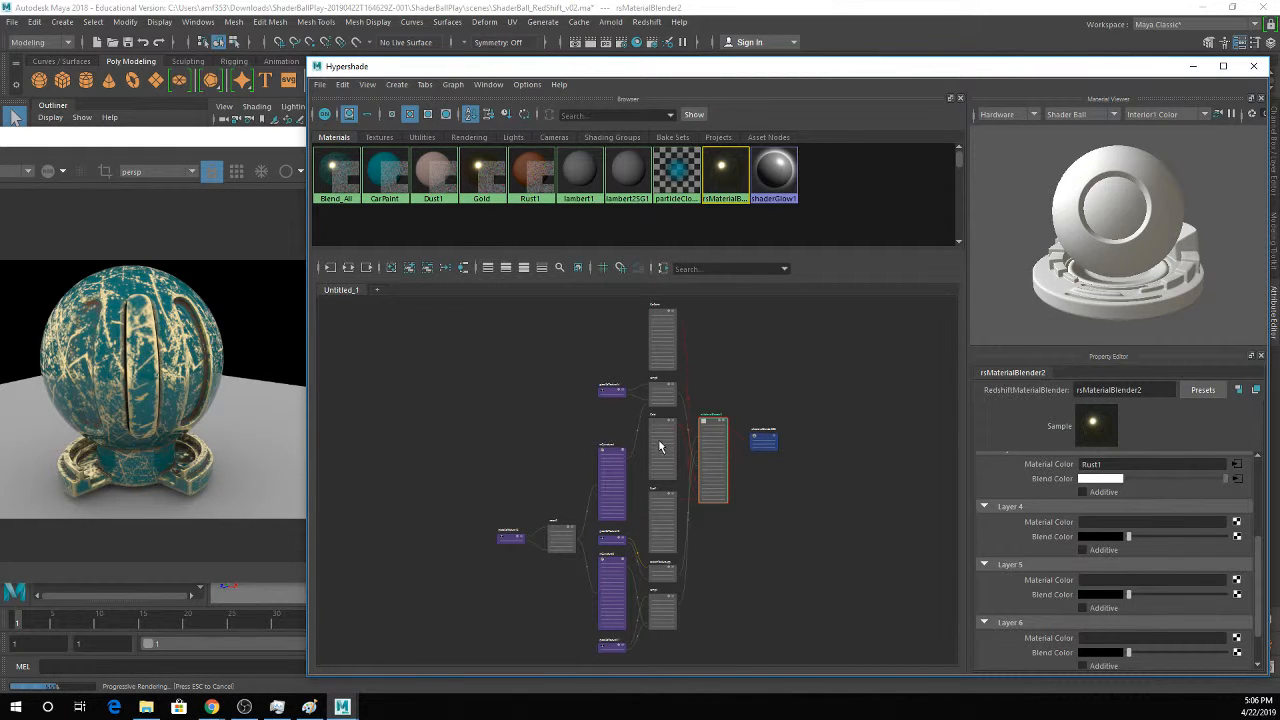
# Shift the Gold node slightly, examine its links to the blender, and save the scene as a student version file.
pyautogui.moveTo(662, 426)
pyautogui.mouseDown()
pyautogui.moveTo(627, 434)
pyautogui.moveTo(657, 432)
pyautogui.mouseUp()
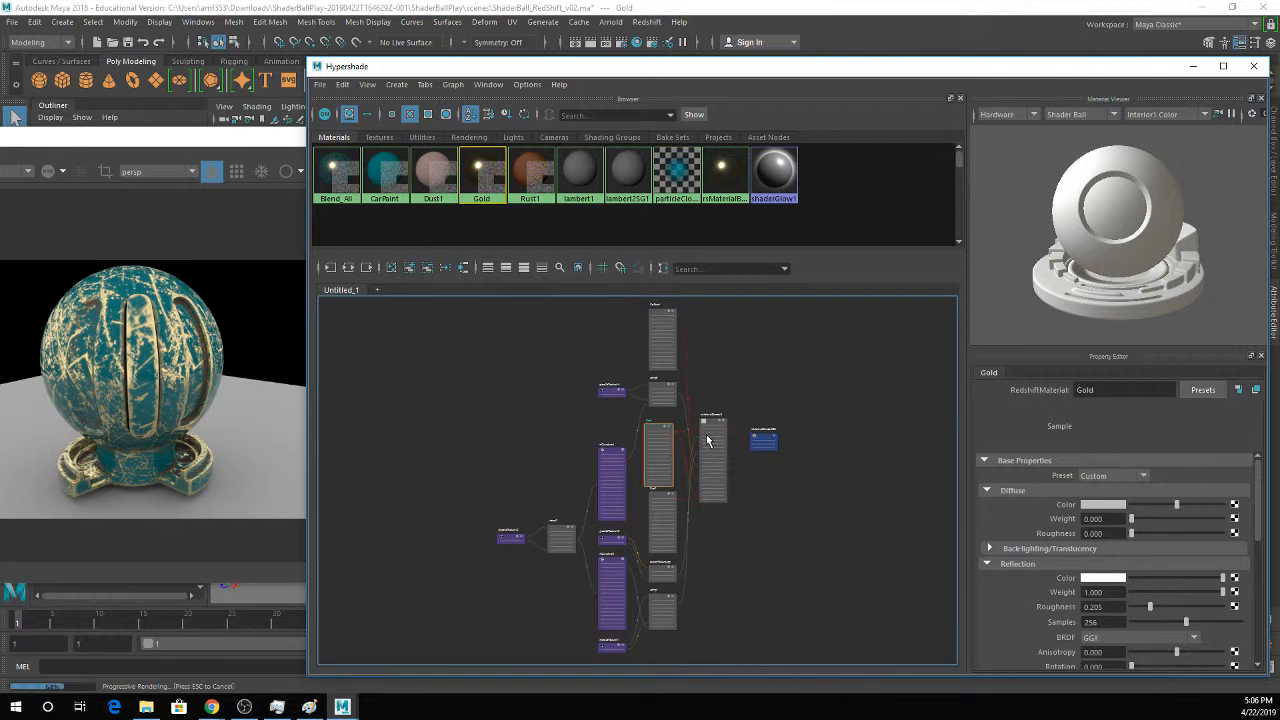
pyautogui.scroll(5, 708, 440)
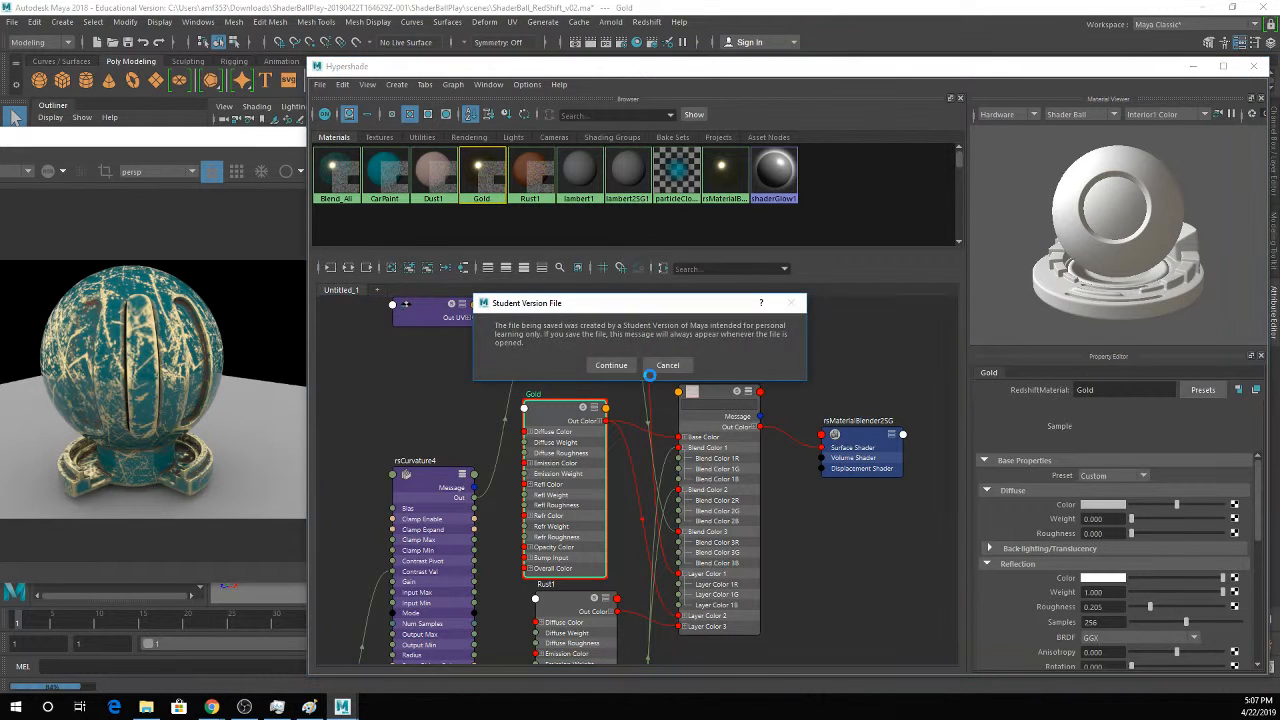
pyautogui.click(630, 368)
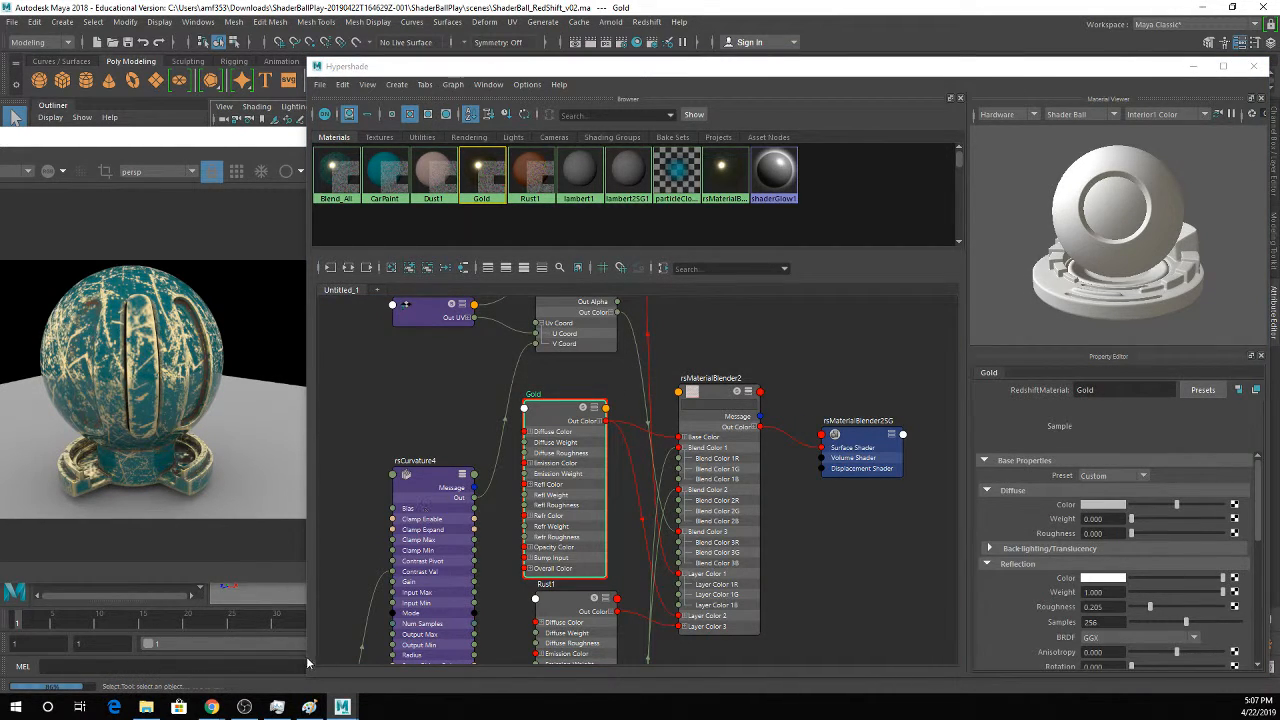